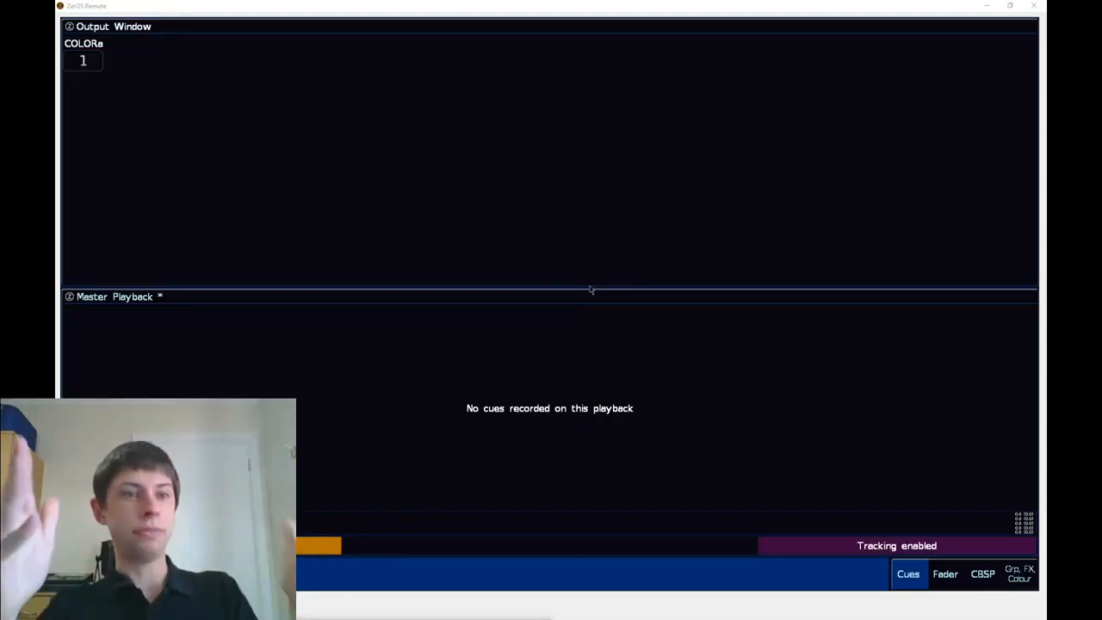
Bring fixture 1, the COLORado 1 Solo, to full intensity and choose a saturated blue for it in the colour picker
{"action": "left_click", "coordinate": [83, 62]}
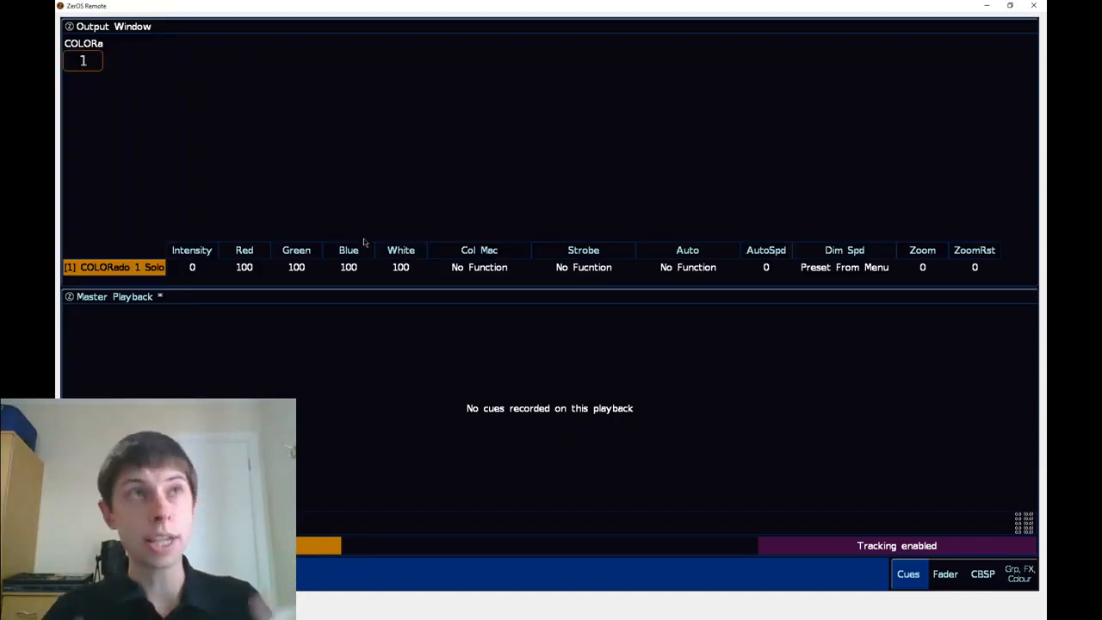
{"action": "key", "text": "Home"}
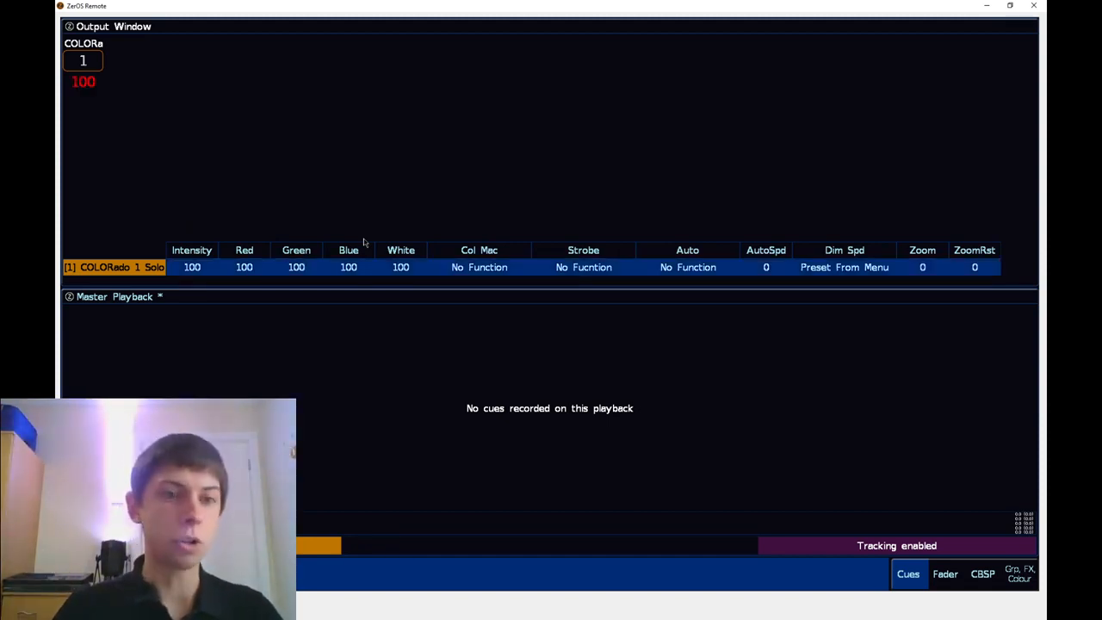
{"action": "left_click", "coordinate": [994, 576]}
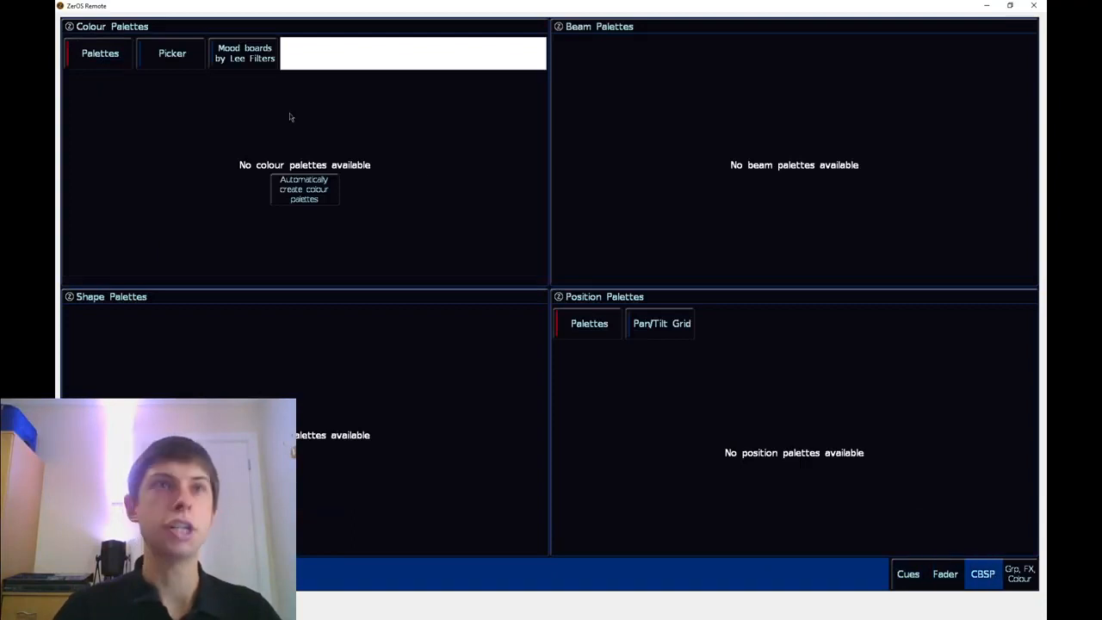
{"action": "left_click", "coordinate": [172, 53]}
{"action": "mouse_move", "coordinate": [344, 129]}
{"action": "left_mouse_down"}
{"action": "mouse_move", "coordinate": [421, 86]}
{"action": "mouse_move", "coordinate": [204, 99]}
{"action": "mouse_move", "coordinate": [363, 80]}
{"action": "left_mouse_up"}
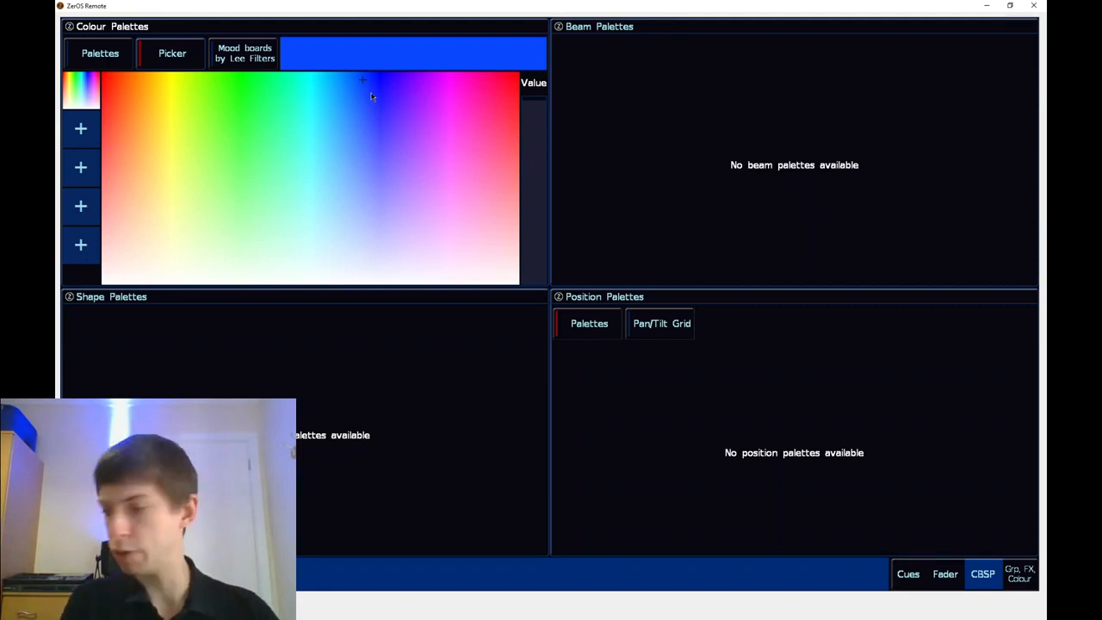
{"action": "left_click", "coordinate": [907, 570]}
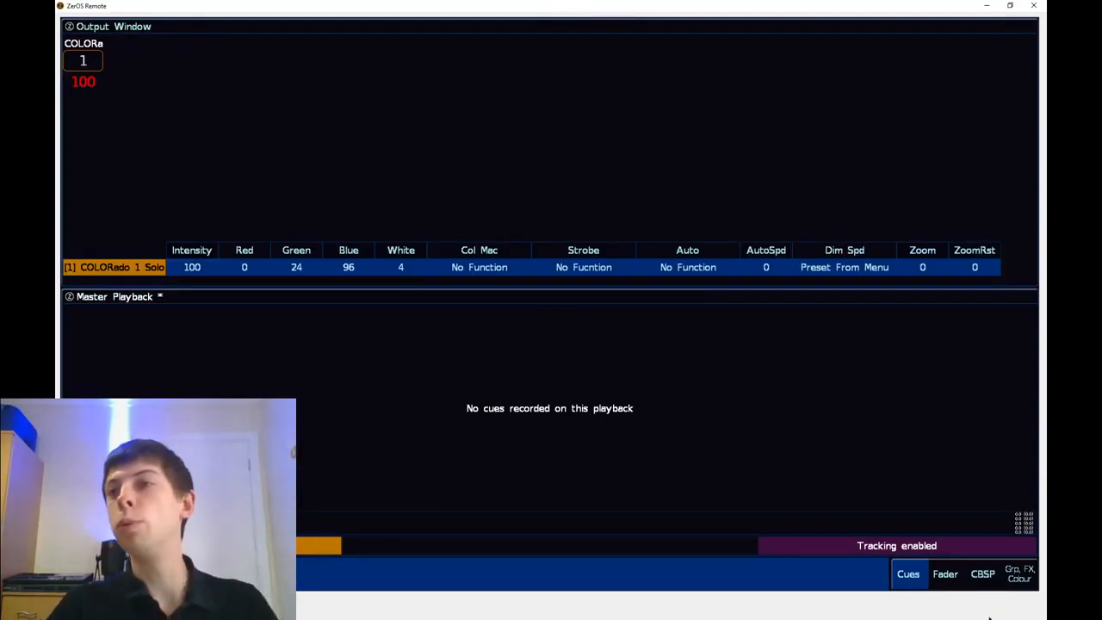
Dismiss the RDM device warning and change the fixture's colour to yellow-green in the colour picker
{"action": "left_click", "coordinate": [932, 575]}
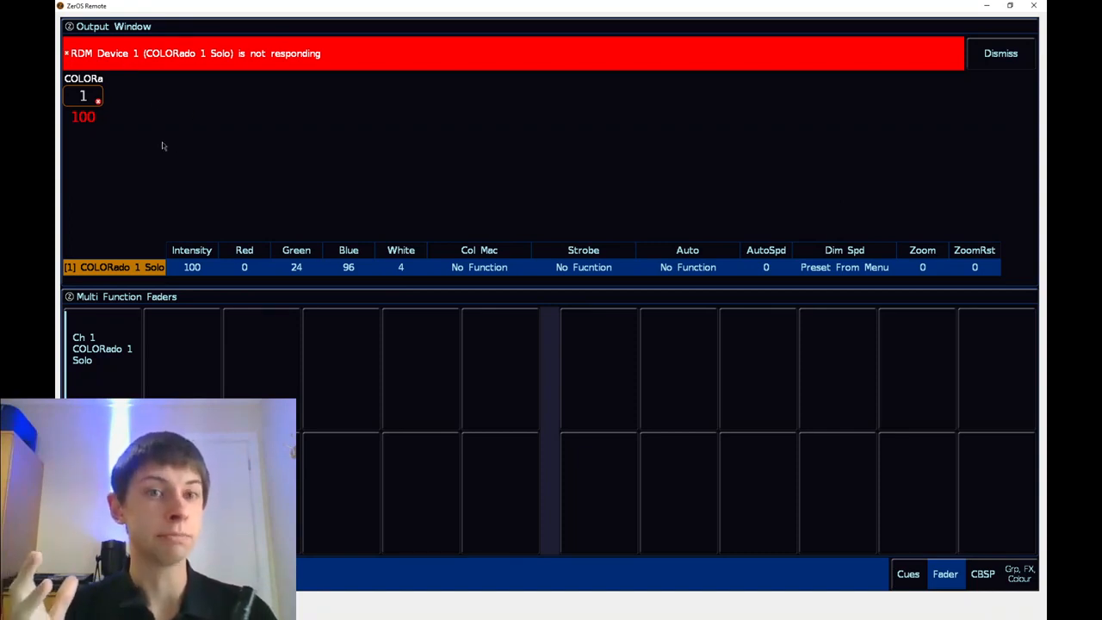
{"action": "left_click", "coordinate": [994, 55]}
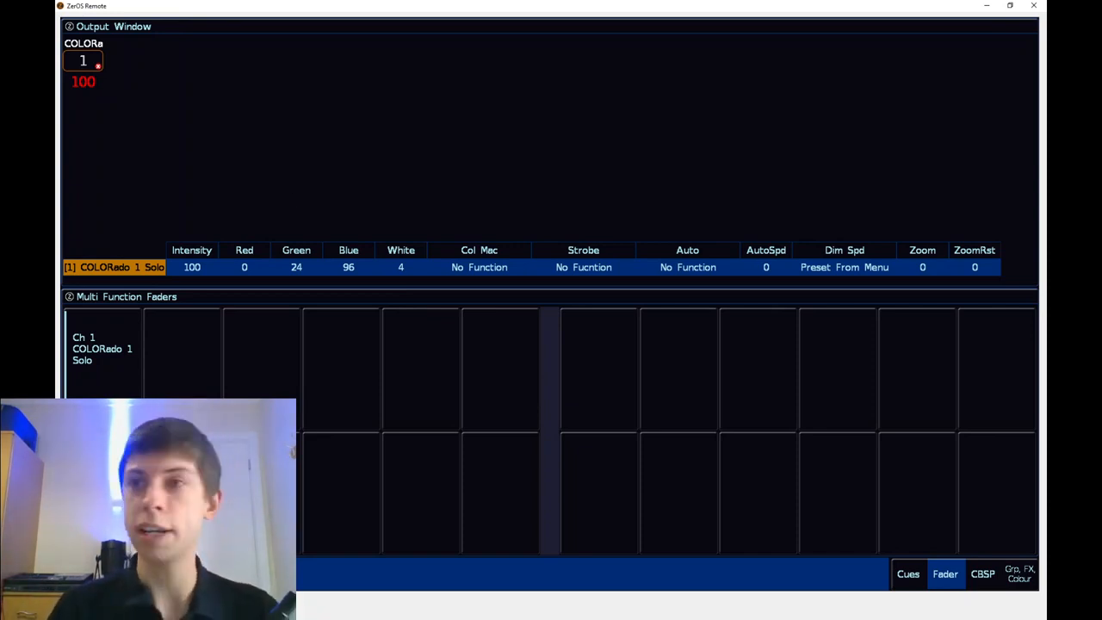
{"action": "left_click", "coordinate": [988, 576]}
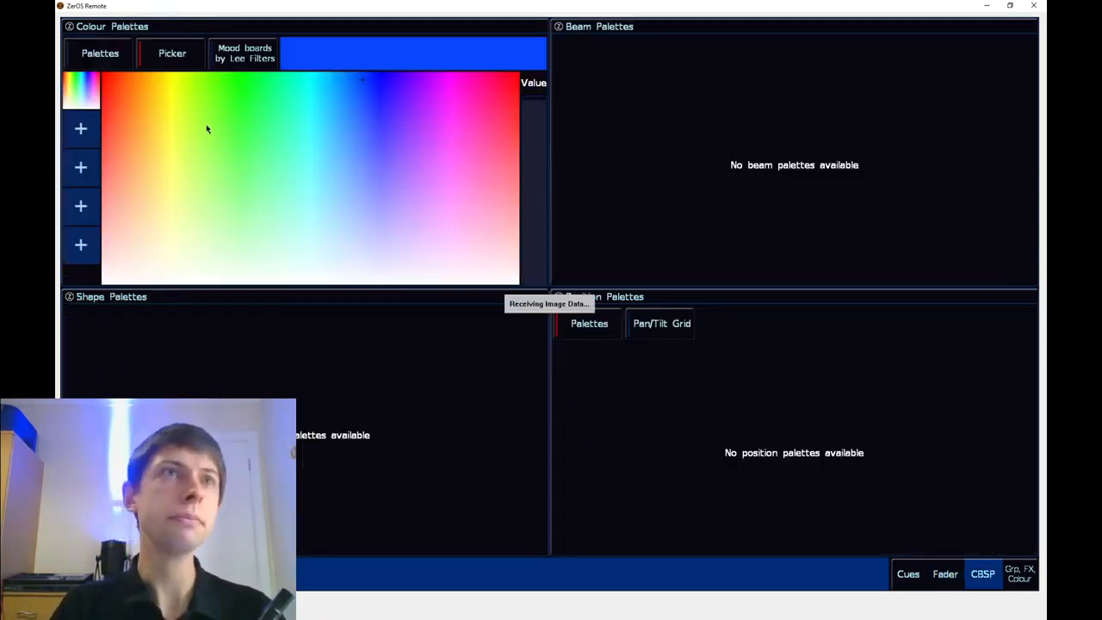
{"action": "left_click", "coordinate": [205, 124]}
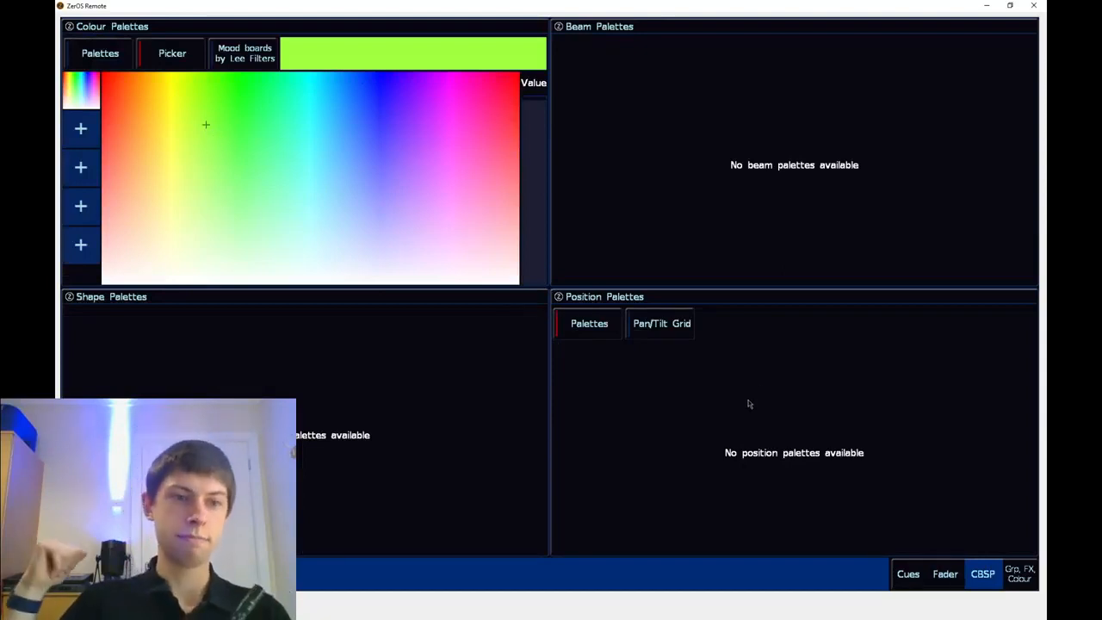
{"action": "left_click", "coordinate": [911, 577]}
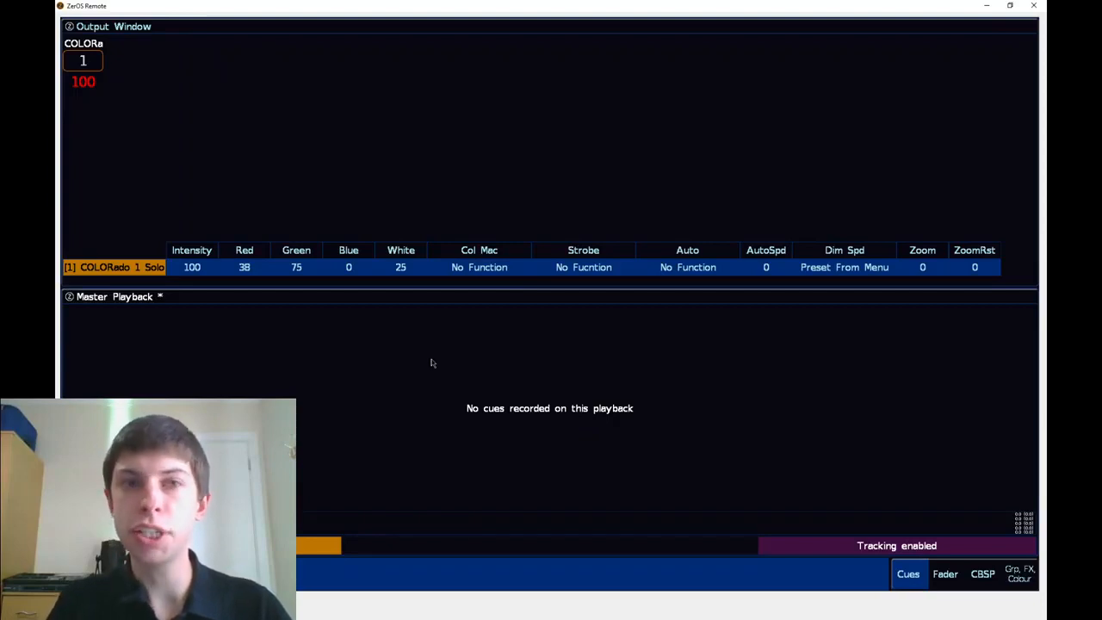
In the setup's fixture schedule, set the COLORado 1 Solo's DMX address to 1 and return to the output view
{"action": "key", "text": "F12"}
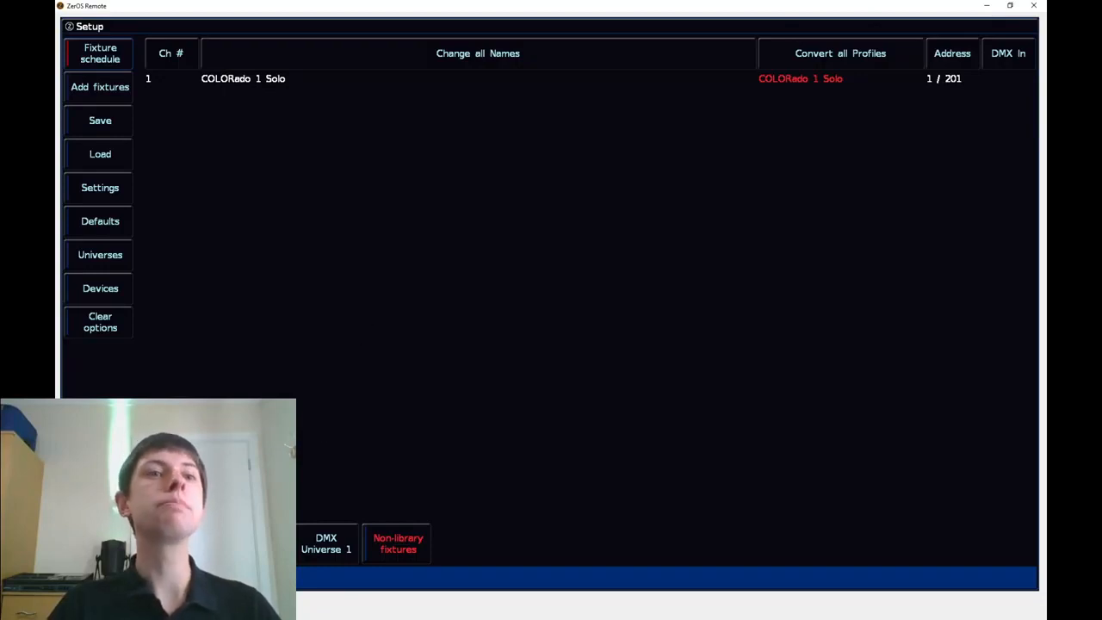
{"action": "left_click", "coordinate": [952, 55]}
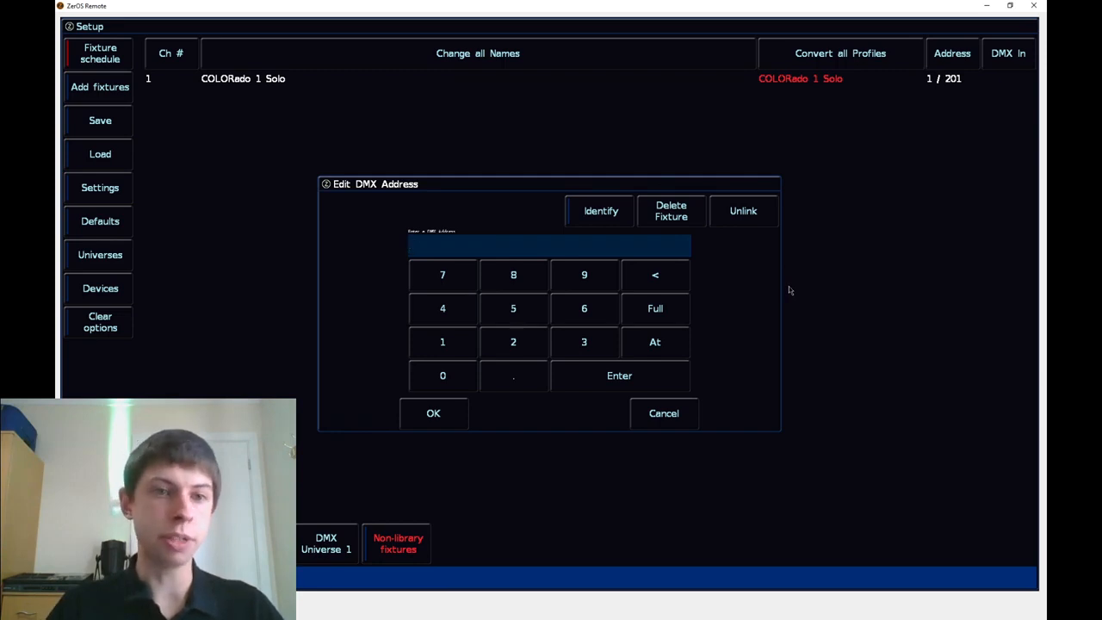
{"action": "type", "text": "1"}
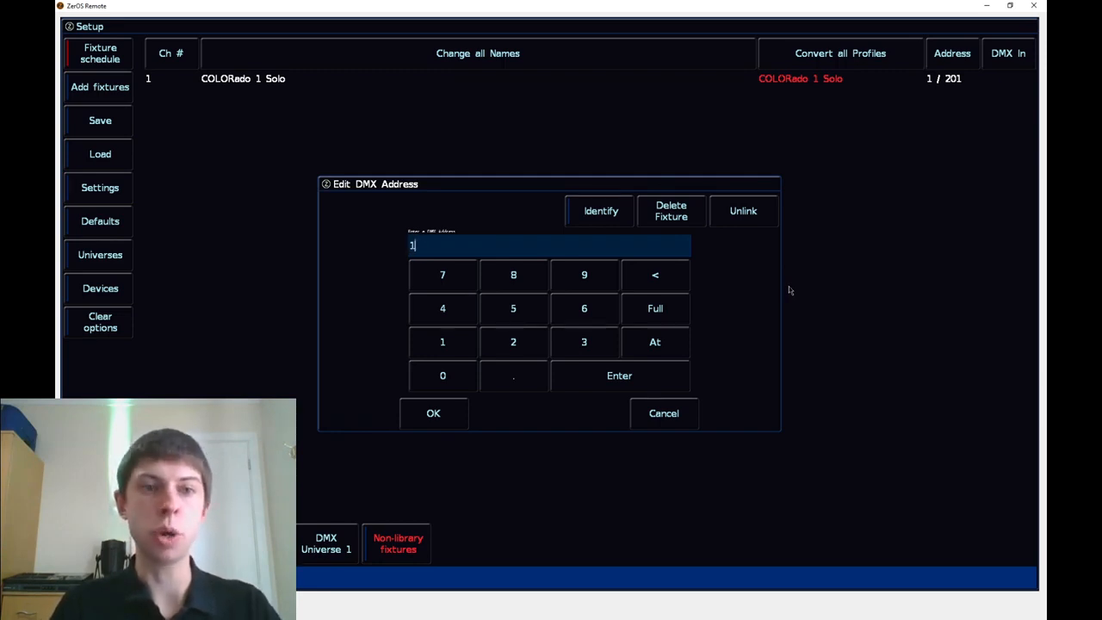
{"action": "key", "text": "Return"}
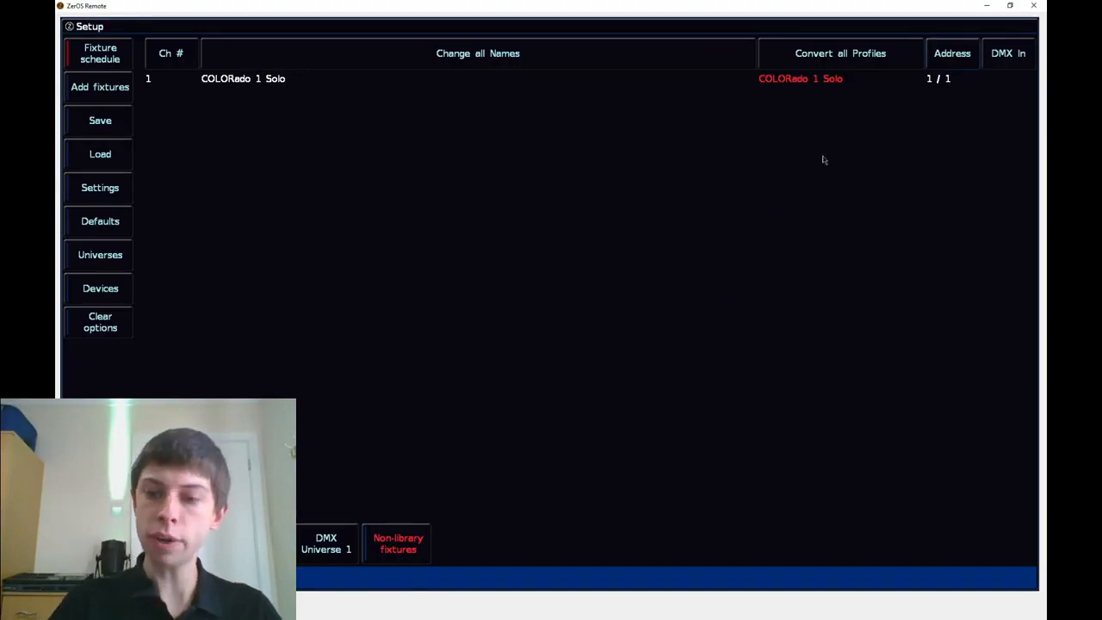
{"action": "key", "text": "Escape"}
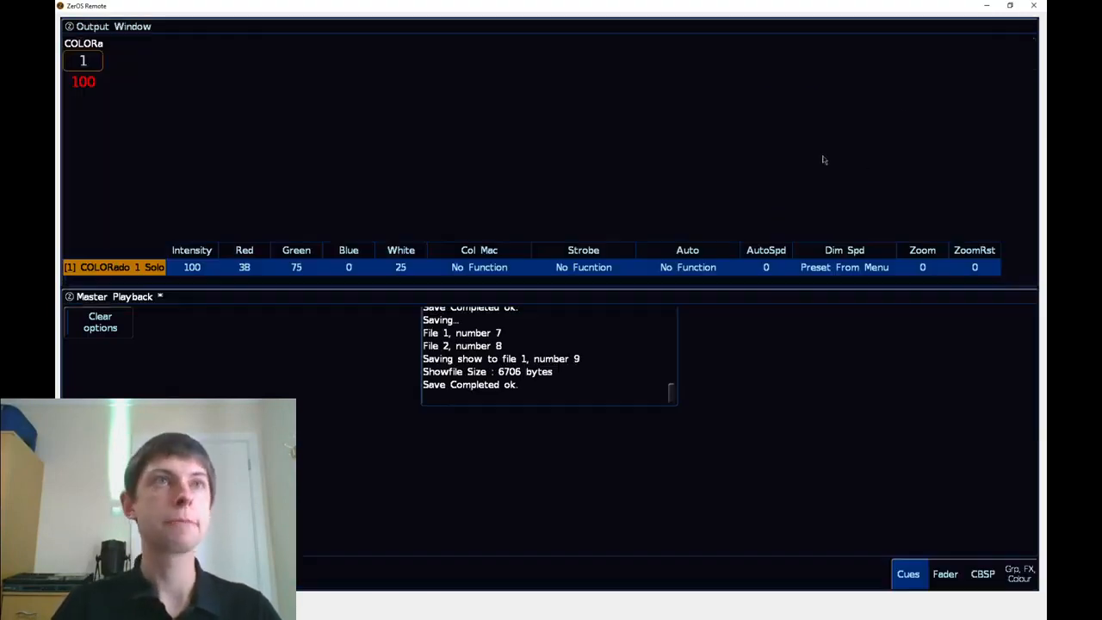
Change the fixture's colour to blue-violet in the colour picker and return to the cue view
{"action": "left_click", "coordinate": [982, 573]}
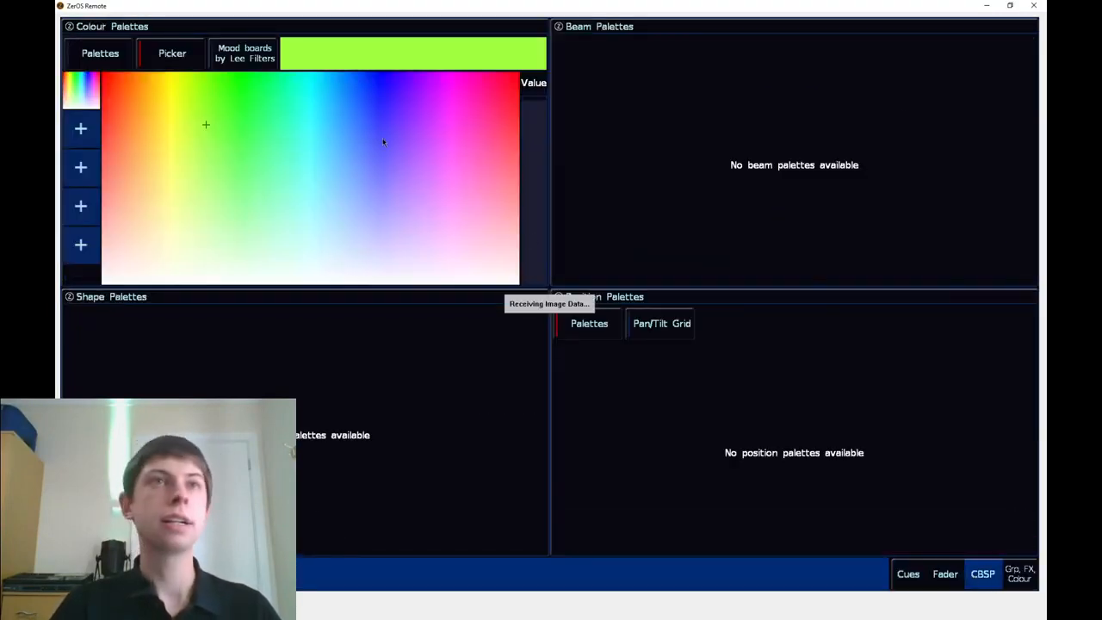
{"action": "left_click", "coordinate": [270, 107]}
{"action": "mouse_move", "coordinate": [271, 108]}
{"action": "left_mouse_down"}
{"action": "mouse_move", "coordinate": [362, 74]}
{"action": "mouse_move", "coordinate": [386, 47]}
{"action": "mouse_move", "coordinate": [304, 47]}
{"action": "mouse_move", "coordinate": [221, 73]}
{"action": "mouse_move", "coordinate": [123, 79]}
{"action": "mouse_move", "coordinate": [386, 102]}
{"action": "mouse_move", "coordinate": [390, 91]}
{"action": "left_mouse_up"}
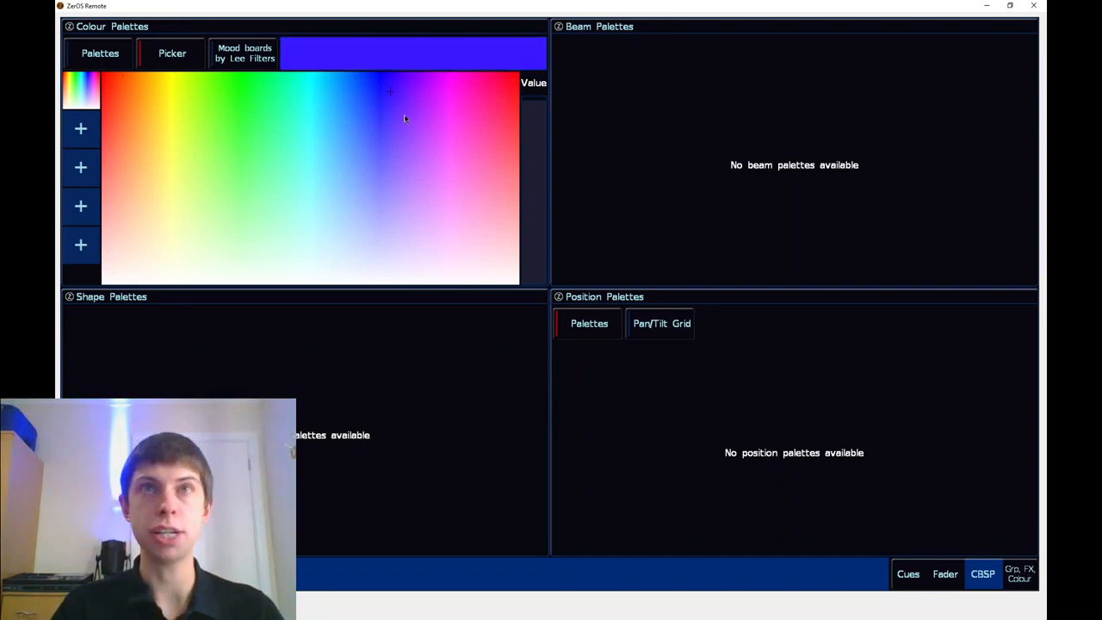
{"action": "left_click", "coordinate": [908, 573]}
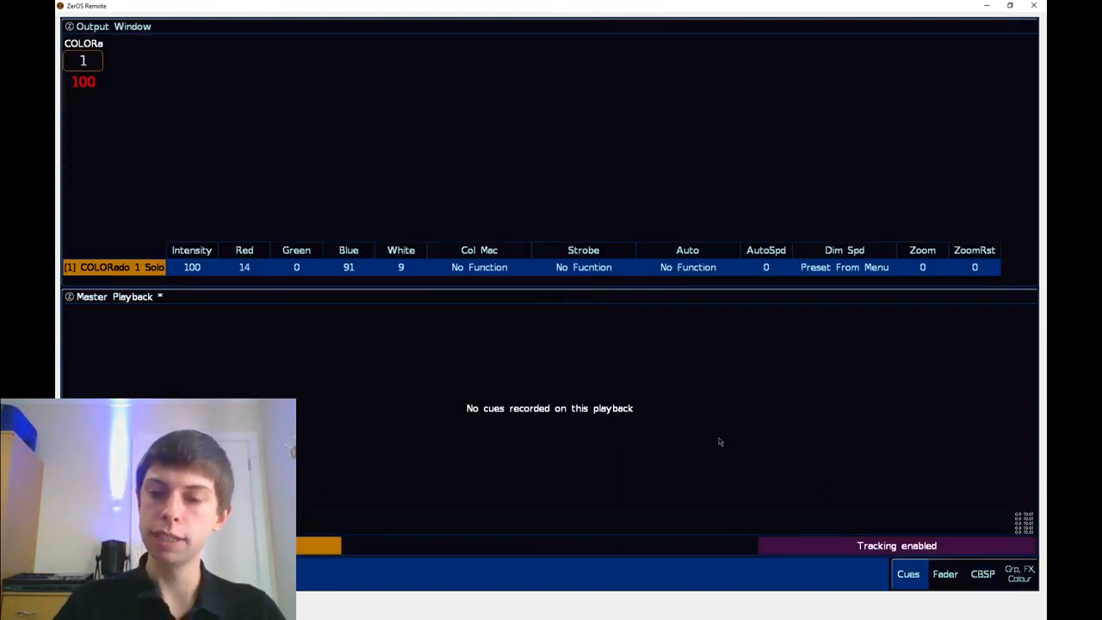
Replace the COLORado 1 Solo's fixture type with the Tour 12ch (12 Chans) mode in the fixture schedule and leave setup
{"action": "key", "text": "F12"}
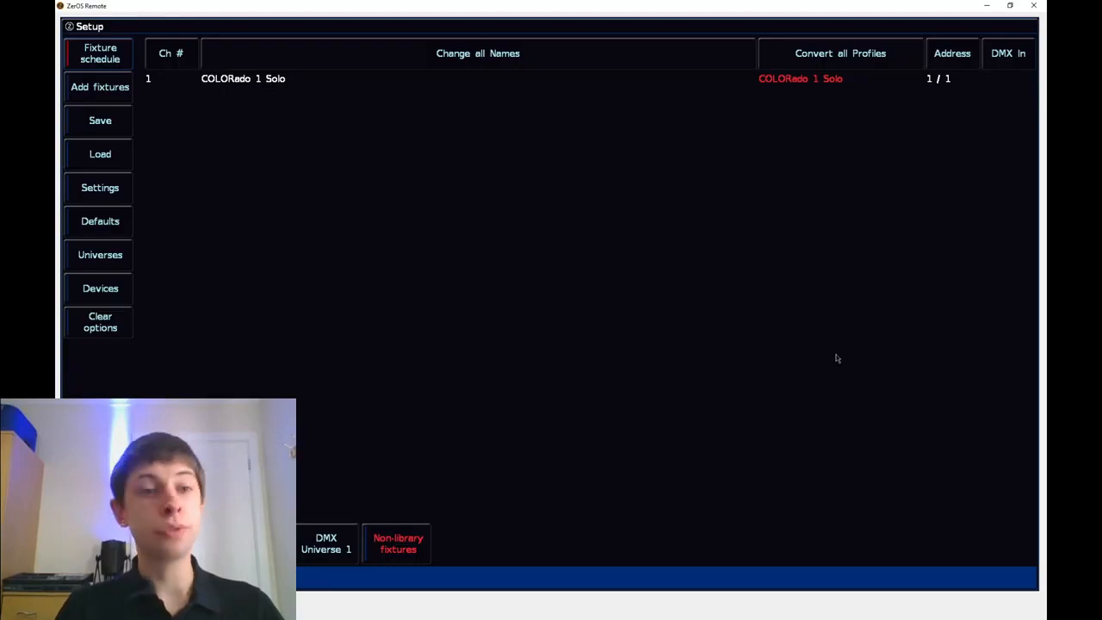
{"action": "left_click", "coordinate": [846, 80]}
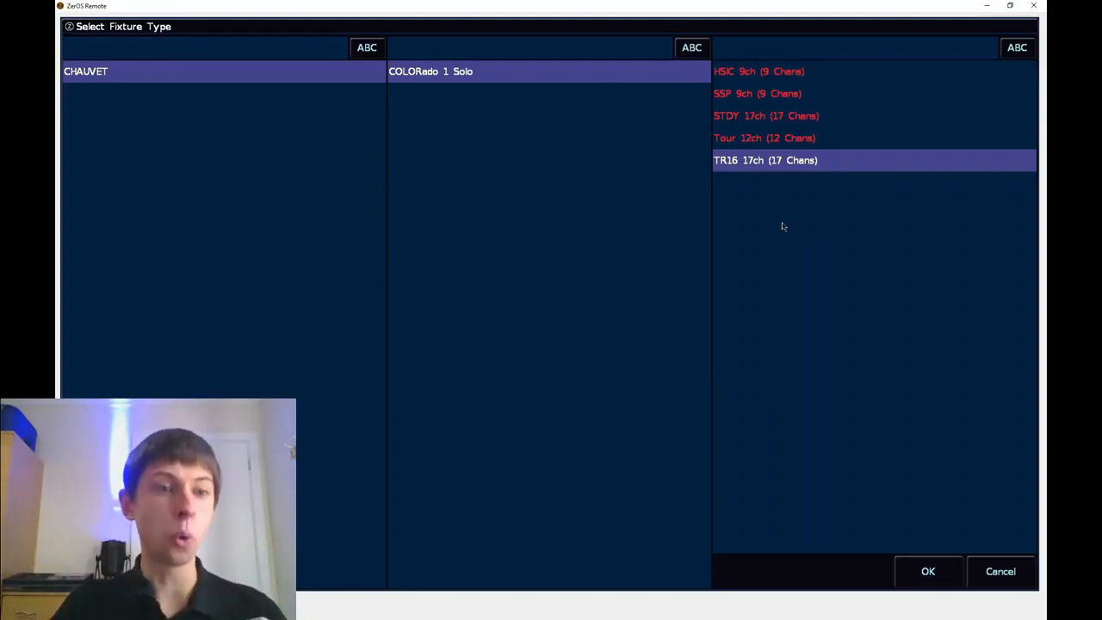
{"action": "left_click", "coordinate": [790, 140]}
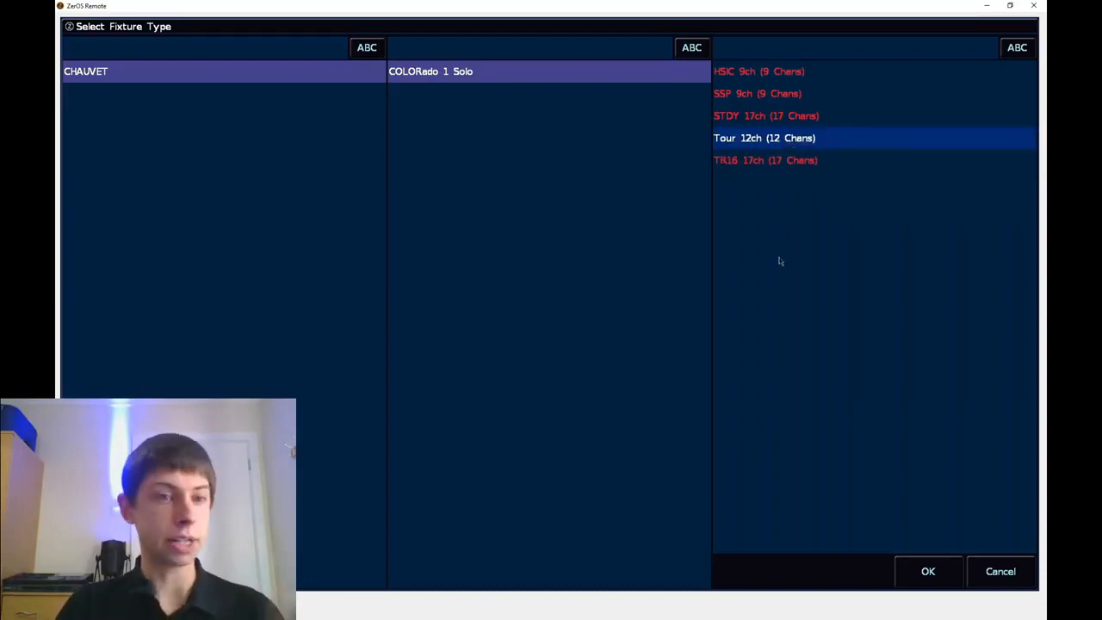
{"action": "left_click", "coordinate": [941, 575]}
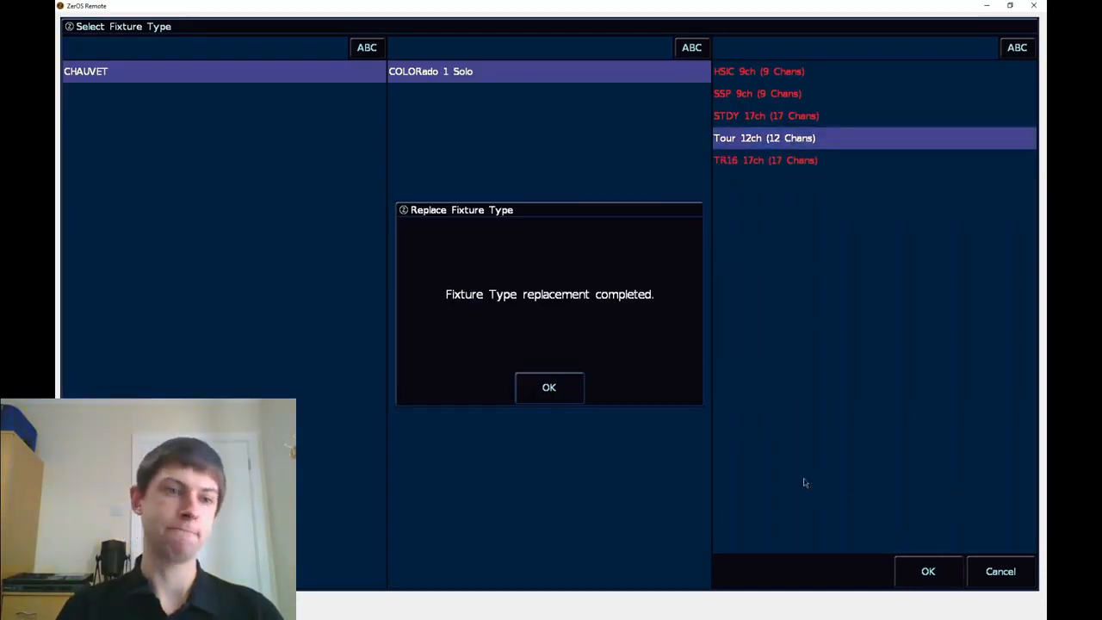
{"action": "left_click", "coordinate": [542, 397]}
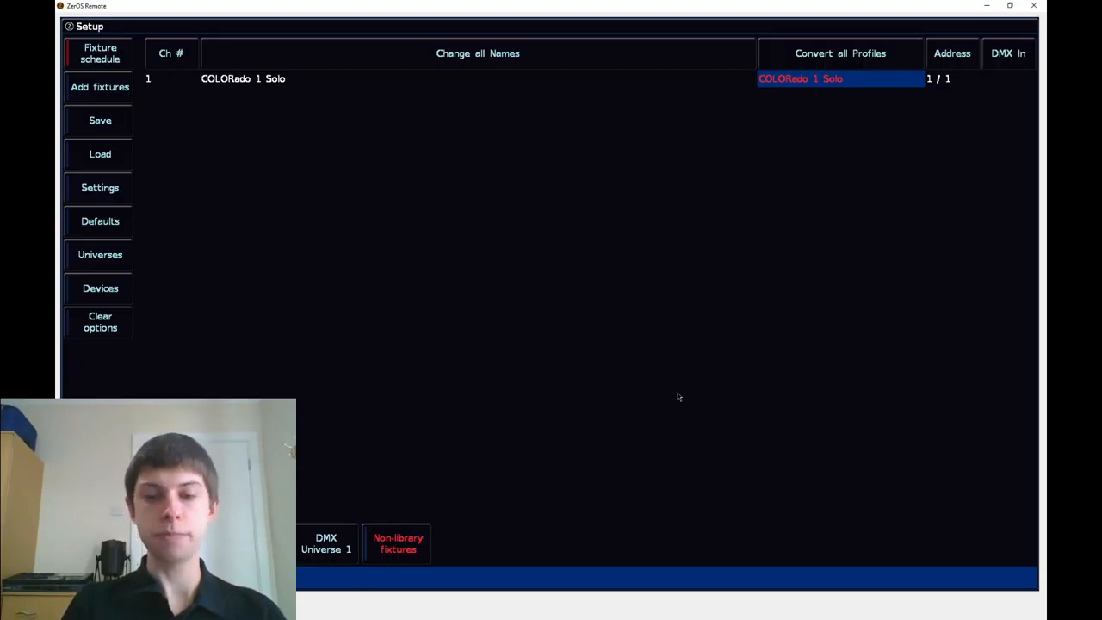
{"action": "key", "text": "Escape"}
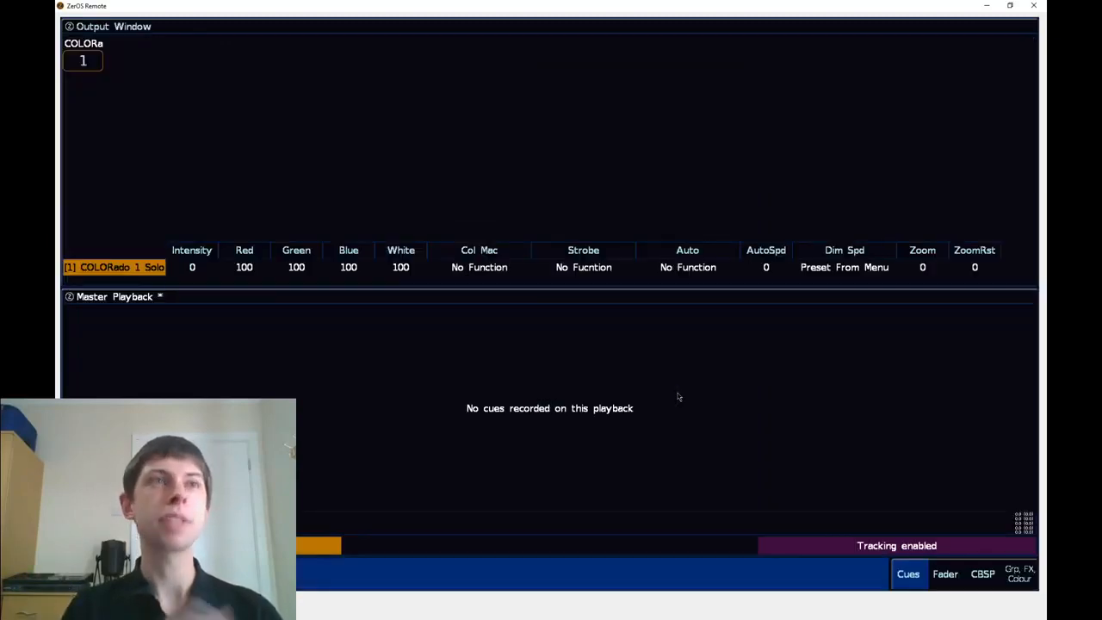
Bring the fixture to full intensity to test its output, and clear its values and selection
{"action": "key", "text": "Return"}
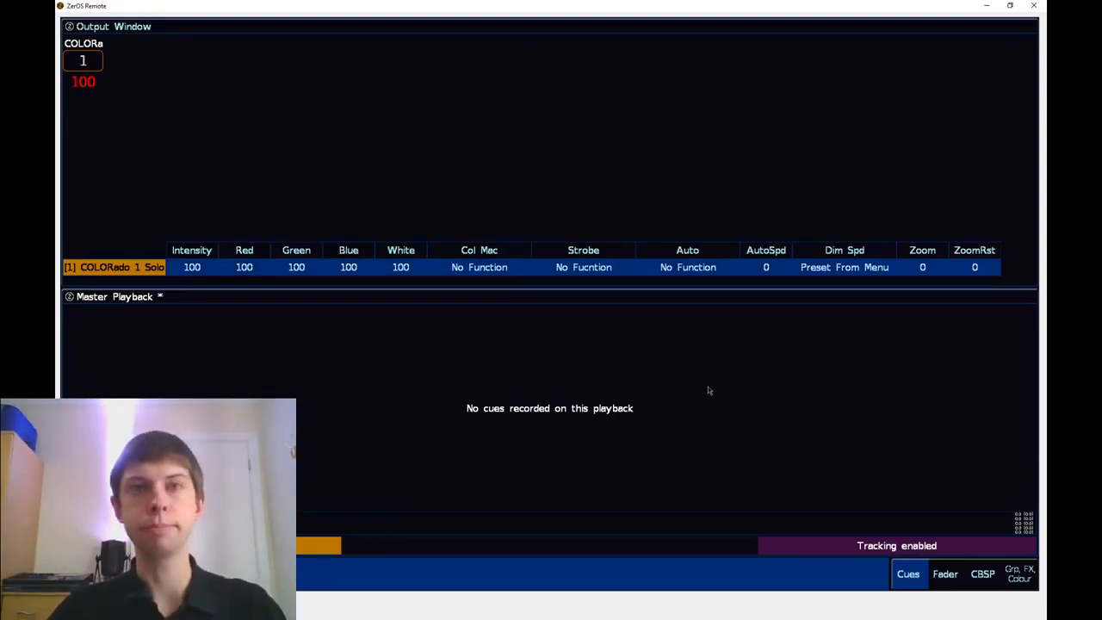
{"action": "key", "text": "Escape"}
{"action": "key", "text": "Escape"}
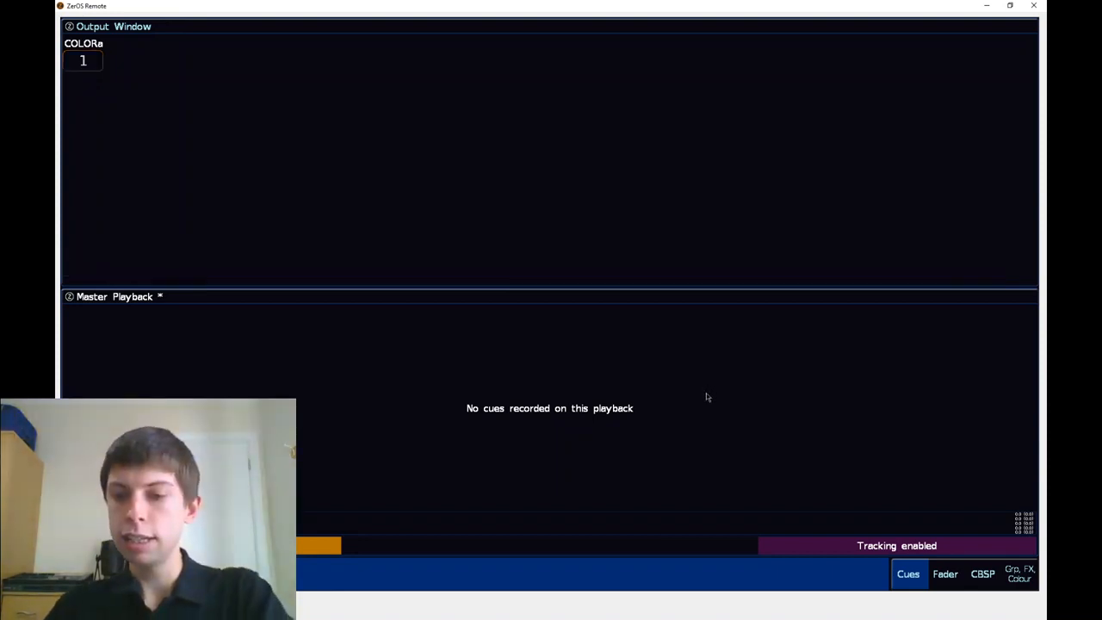
Turn Identify on and off for the COLORado 1 Solo in its DMX address settings, and cancel without entering an address
{"action": "key", "text": "s"}
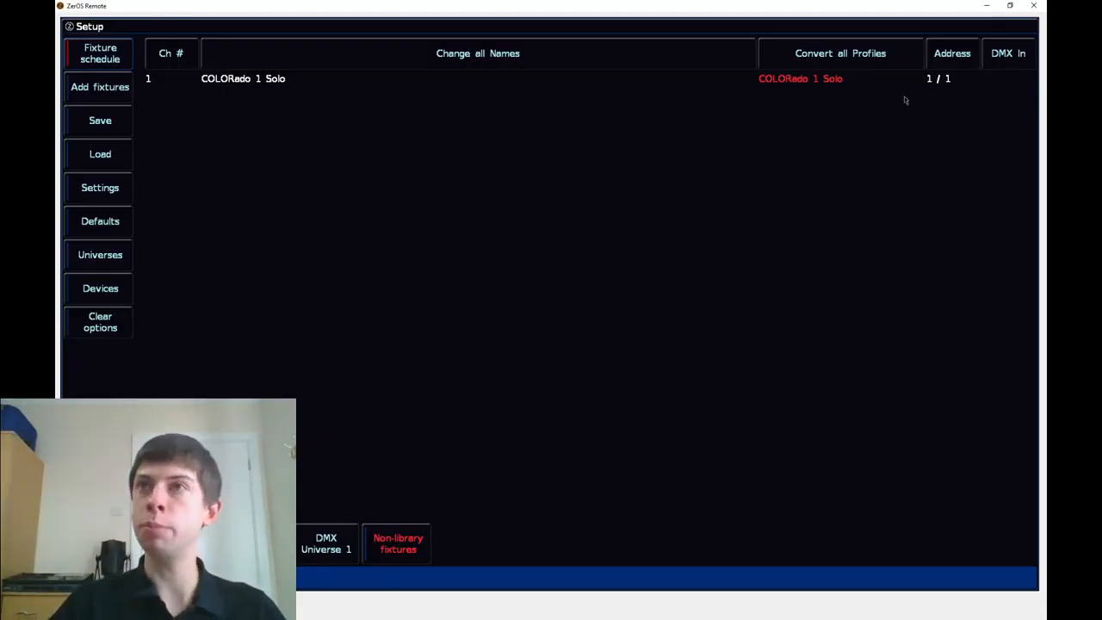
{"action": "left_click", "coordinate": [946, 79]}
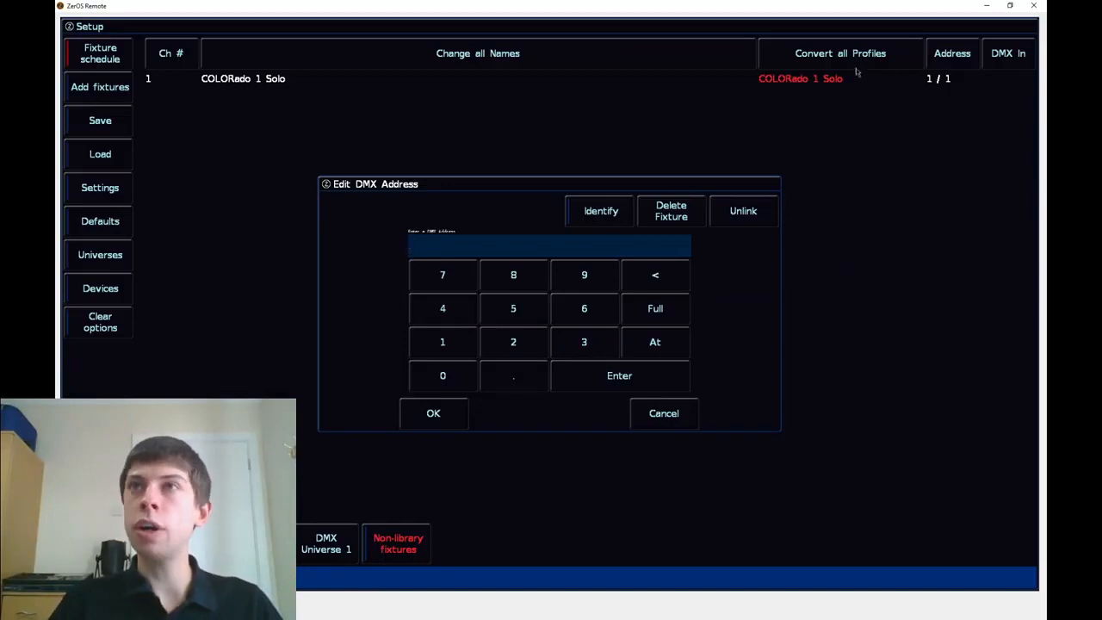
{"action": "left_click", "coordinate": [614, 207]}
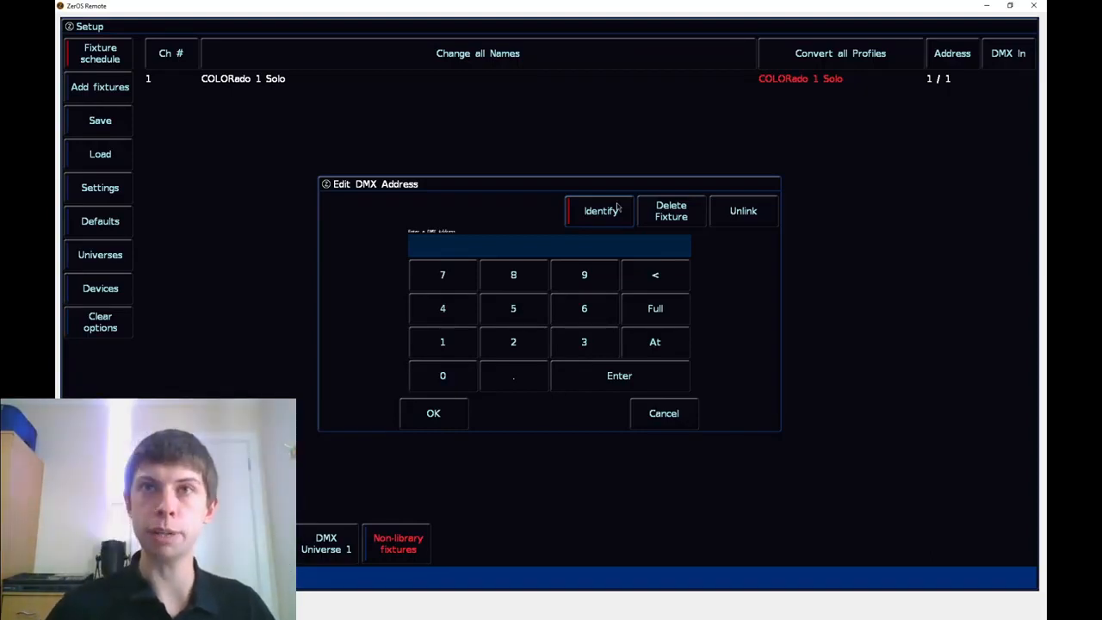
{"action": "left_click", "coordinate": [612, 208]}
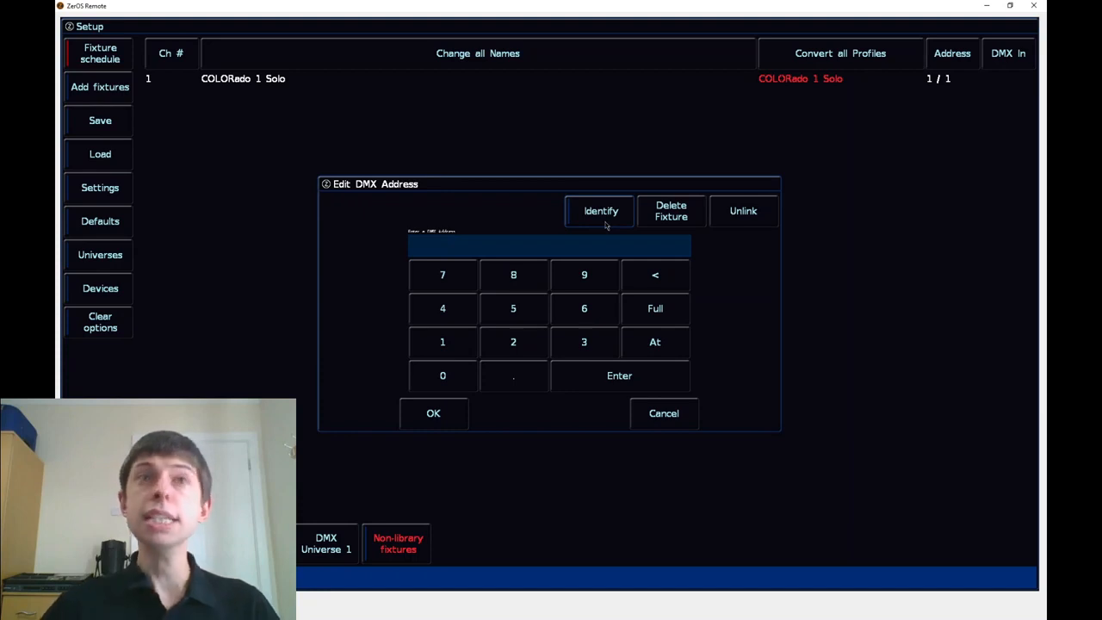
{"action": "left_click", "coordinate": [664, 415]}
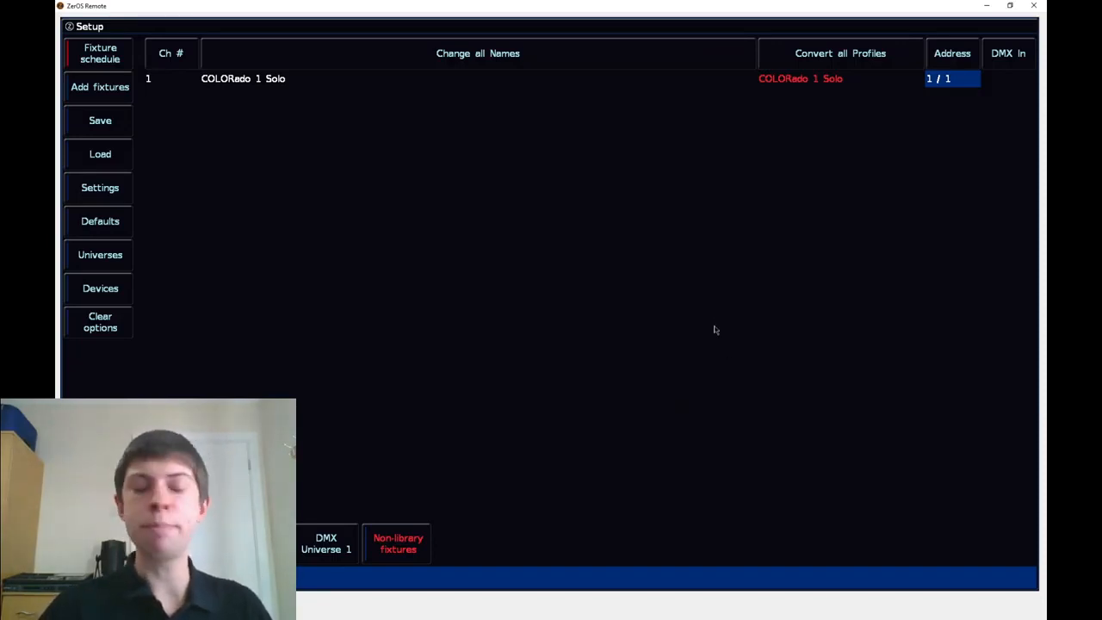
Use Revert rig back in the Remote Device Management (RDM) universe settings and return to the fixture schedule
{"action": "left_click", "coordinate": [118, 262]}
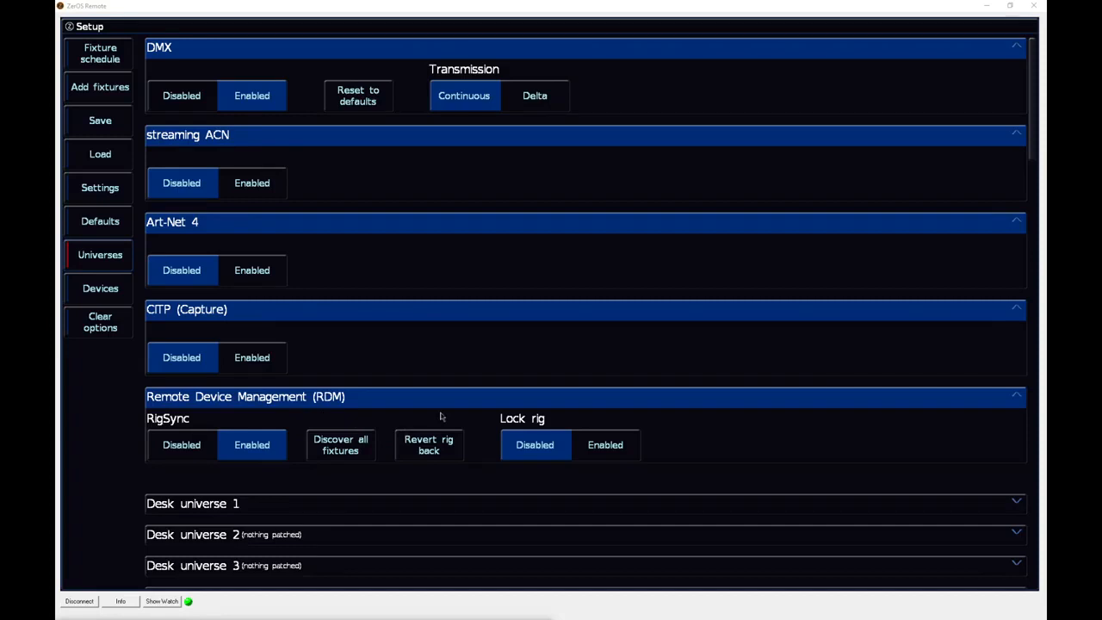
{"action": "left_click", "coordinate": [83, 60]}
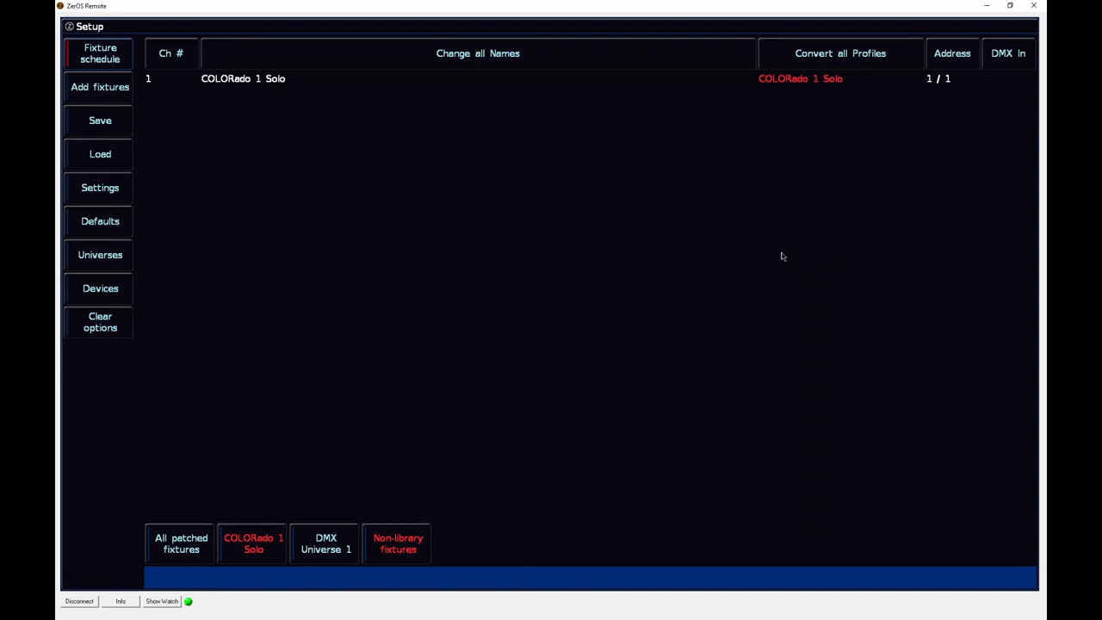
{"action": "left_click", "coordinate": [112, 252]}
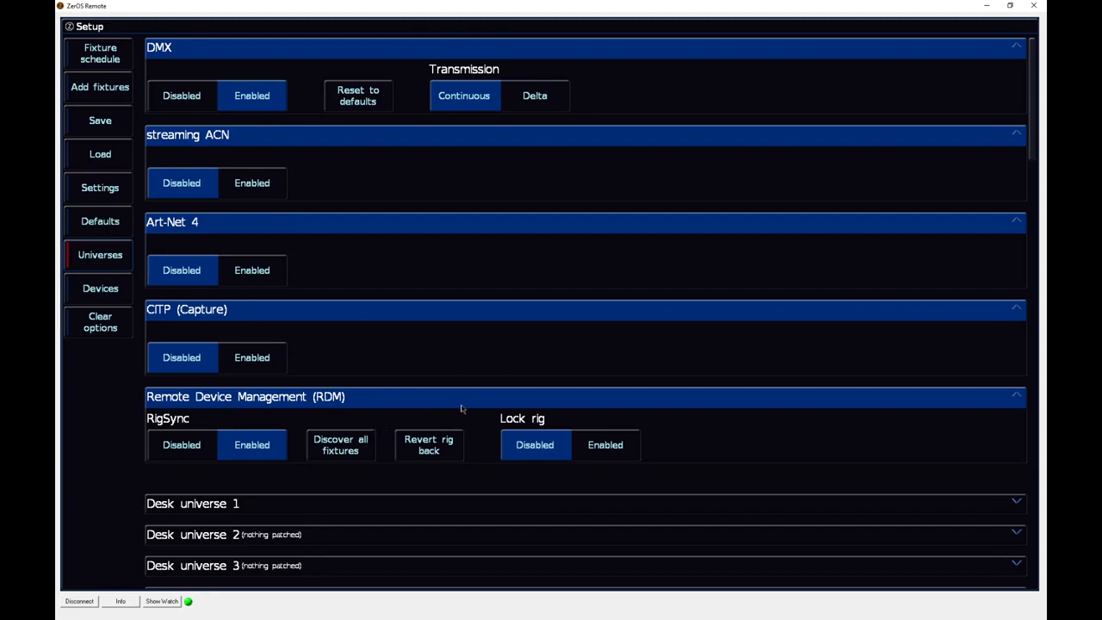
{"action": "left_click", "coordinate": [441, 439]}
{"action": "left_click", "coordinate": [102, 57]}
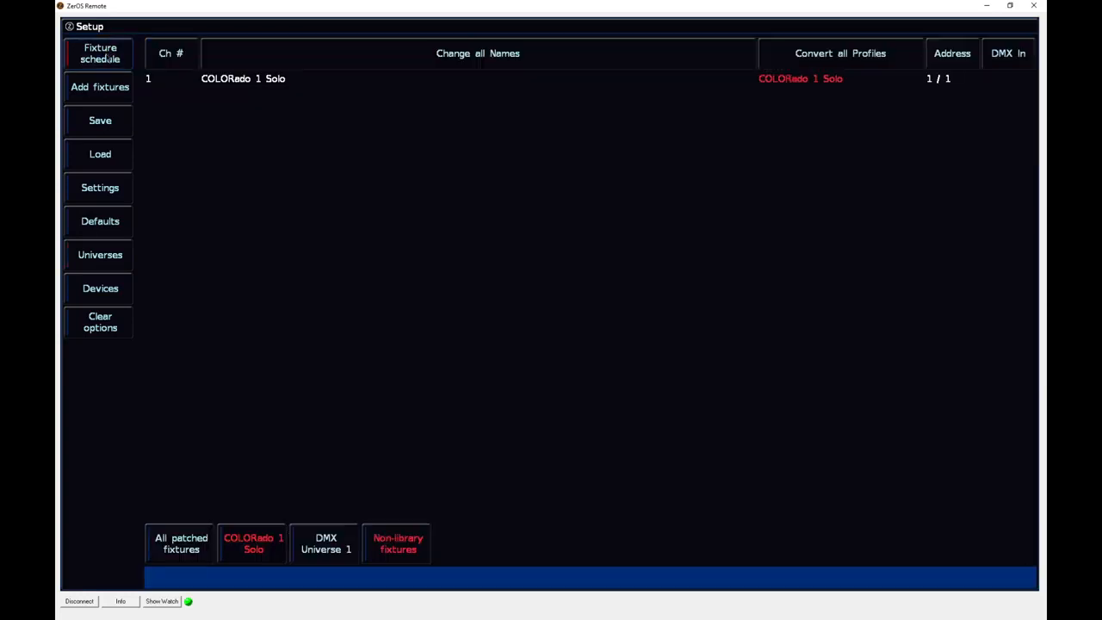
Enable Lock rig in the Remote Device Management (RDM) universe settings and return to the fixture schedule
{"action": "left_click", "coordinate": [79, 266]}
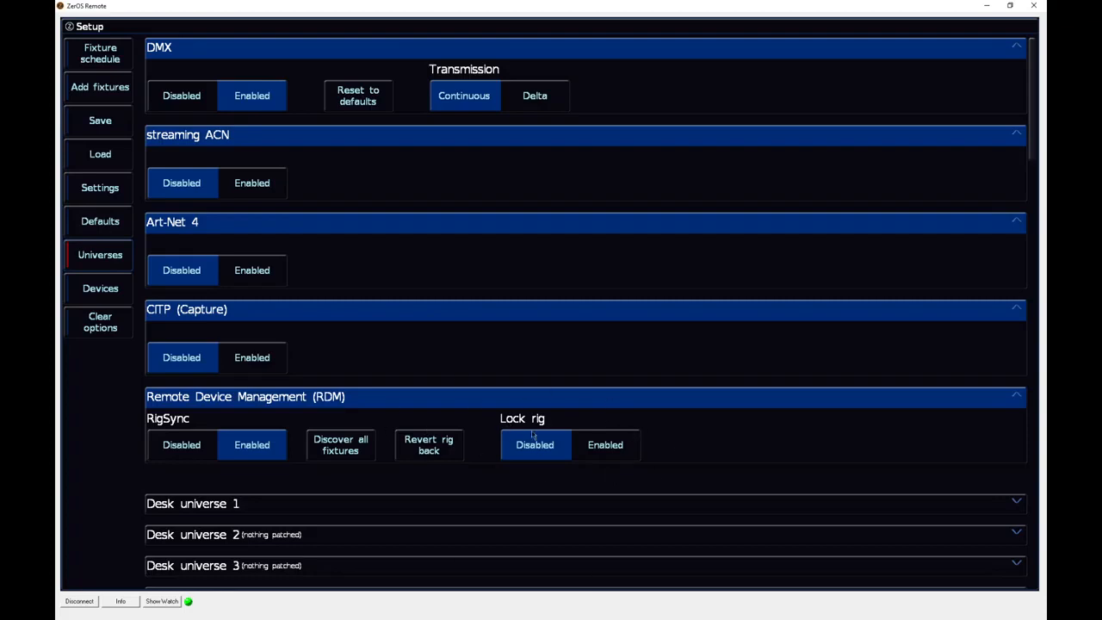
{"action": "left_click", "coordinate": [605, 452]}
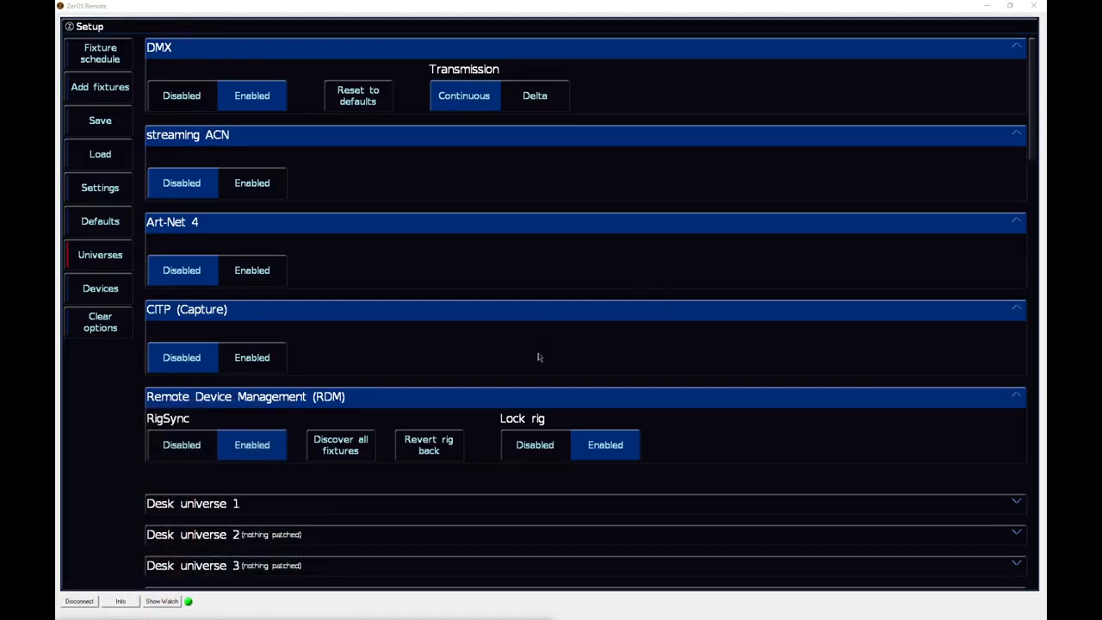
{"action": "left_click", "coordinate": [120, 56]}
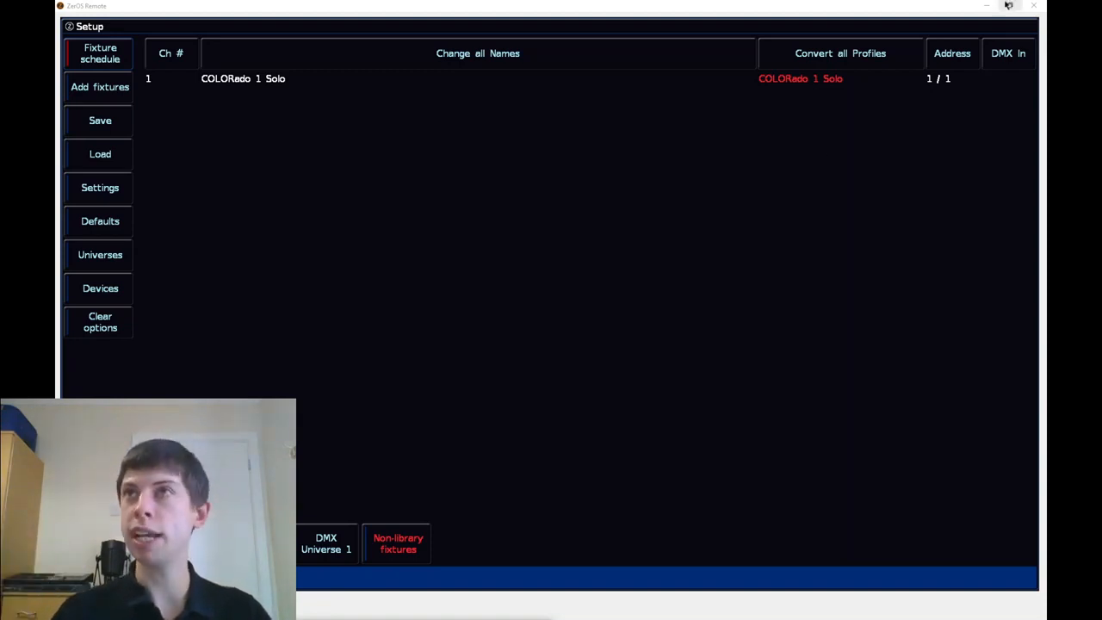
Switch to PhantomZerOS, show Monitor 1, briefly open and close the Front Panel, and maximize the Monitor 1 window
{"action": "left_click", "coordinate": [983, 8]}
{"action": "left_click", "coordinate": [921, 553]}
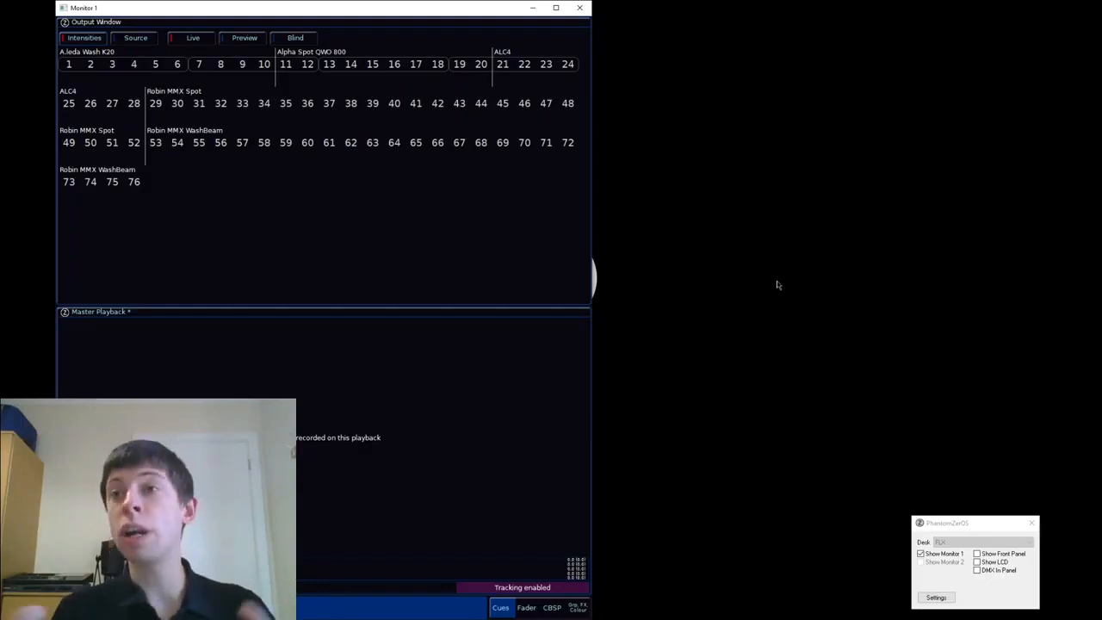
{"action": "left_click", "coordinate": [990, 554]}
{"action": "left_click_drag", "start_coordinate": [760, 67], "coordinate": [694, 92]}
{"action": "left_click", "coordinate": [957, 92]}
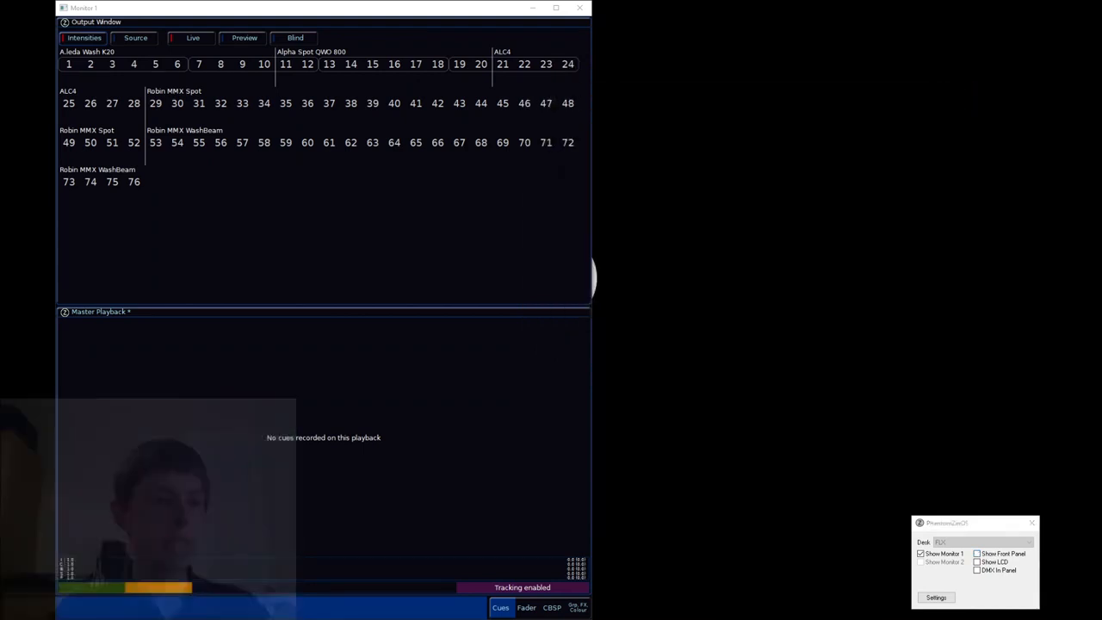
{"action": "left_click", "coordinate": [556, 7]}
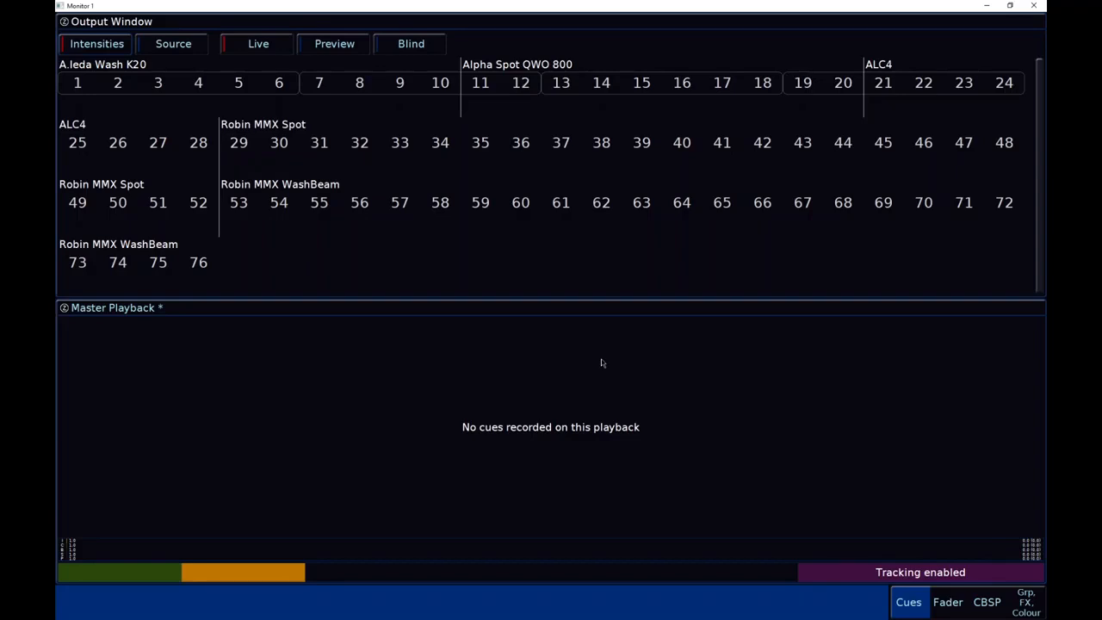
Reset the desk from the setup's clear options and confirm the reset
{"action": "key", "text": "s"}
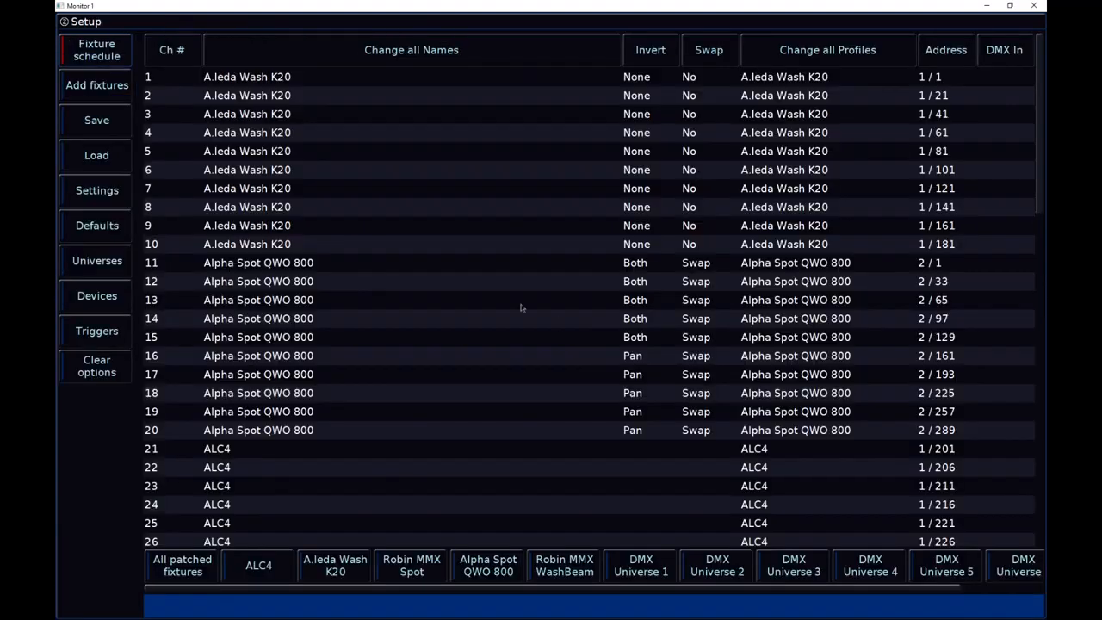
{"action": "left_click", "coordinate": [119, 369]}
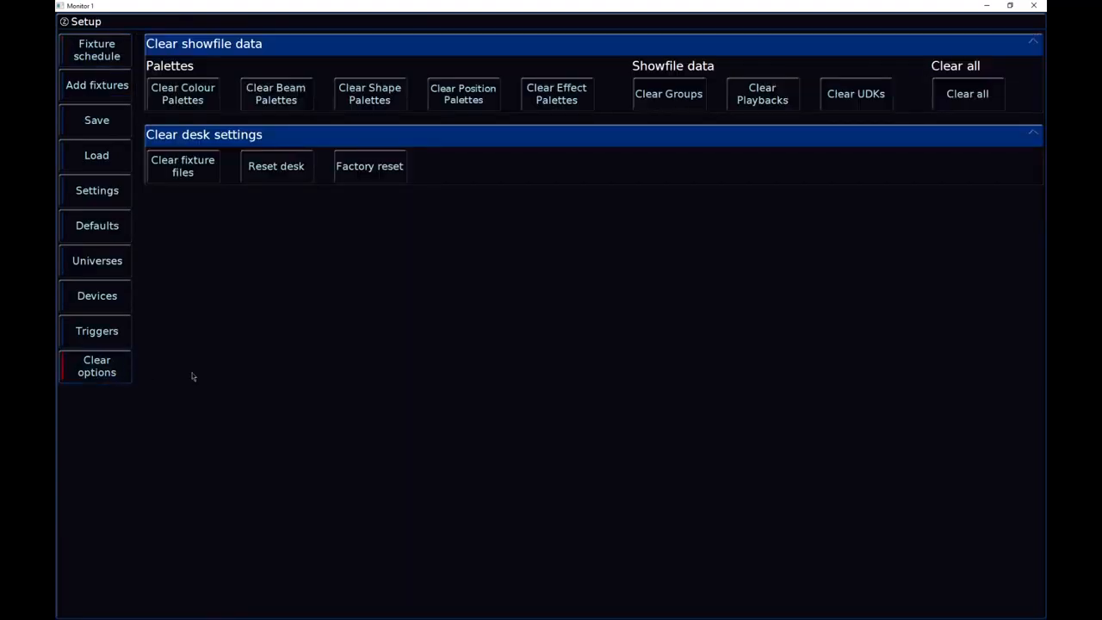
{"action": "left_click", "coordinate": [292, 170]}
{"action": "left_click", "coordinate": [499, 351]}
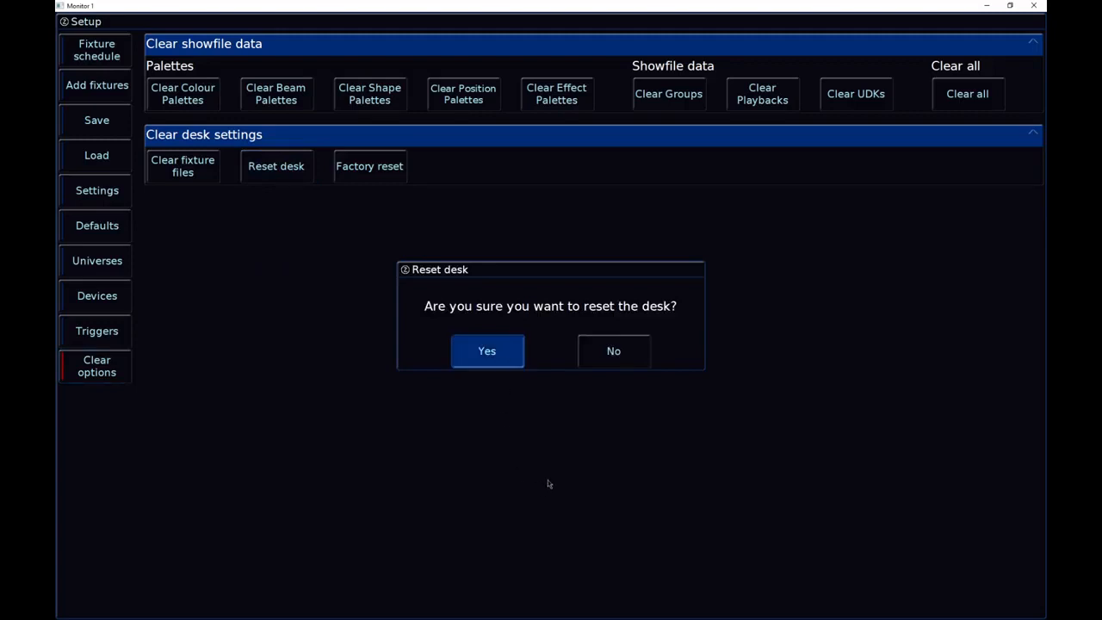
{"action": "left_click", "coordinate": [550, 353]}
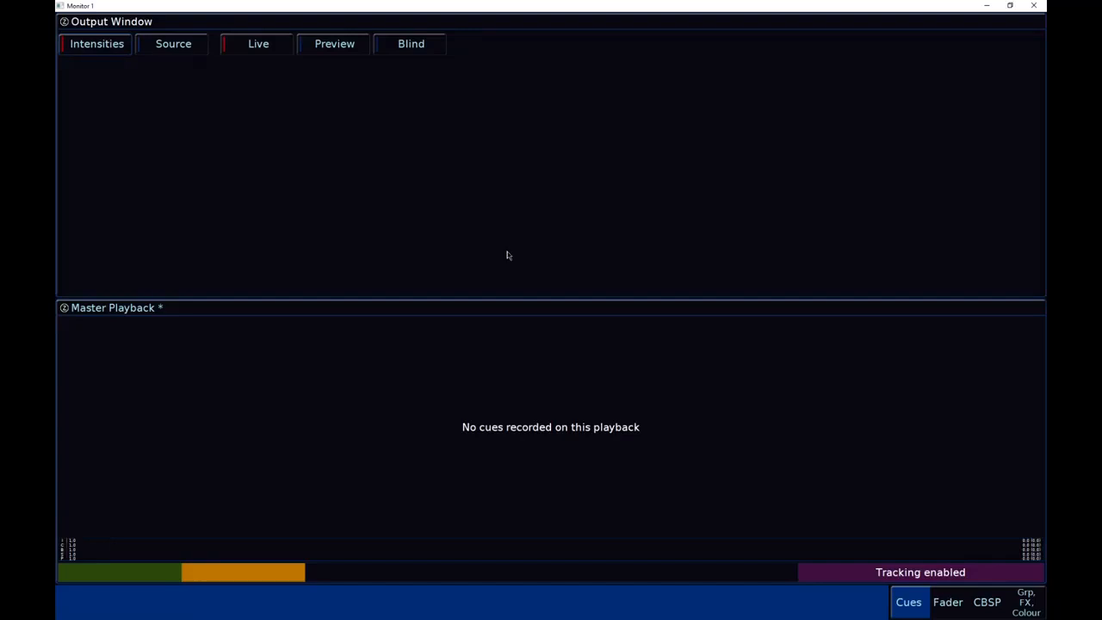
In setup, start adding fixtures, filter the manufacturers by "clay", and choose the Clay Paky A.leda Wash K20 in Standard (20 Chans) mode
{"action": "key", "text": "s"}
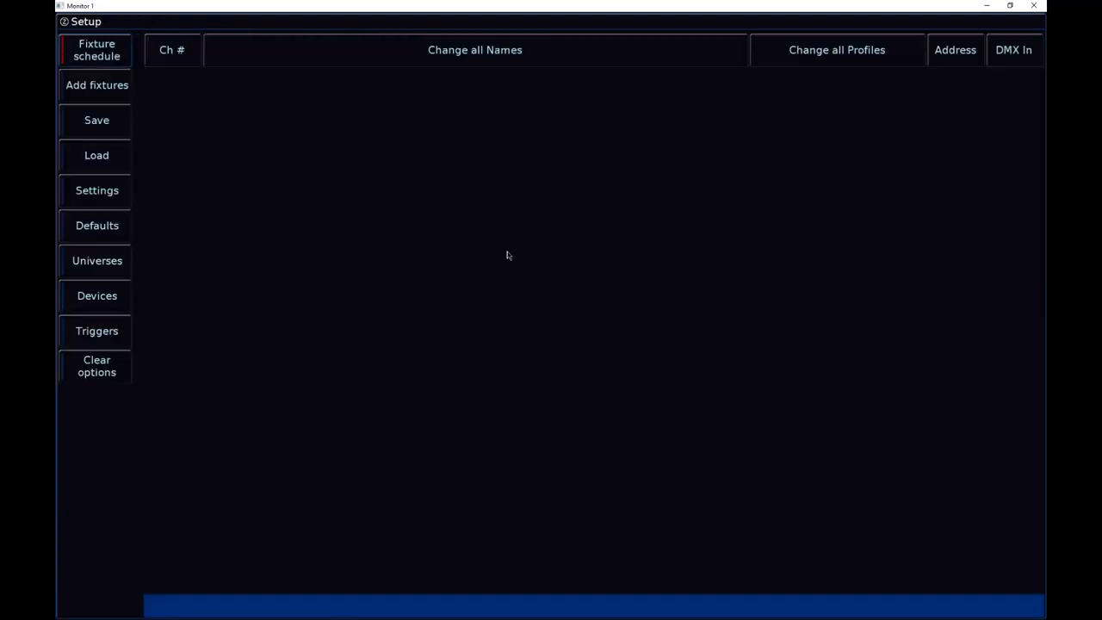
{"action": "left_click", "coordinate": [87, 76]}
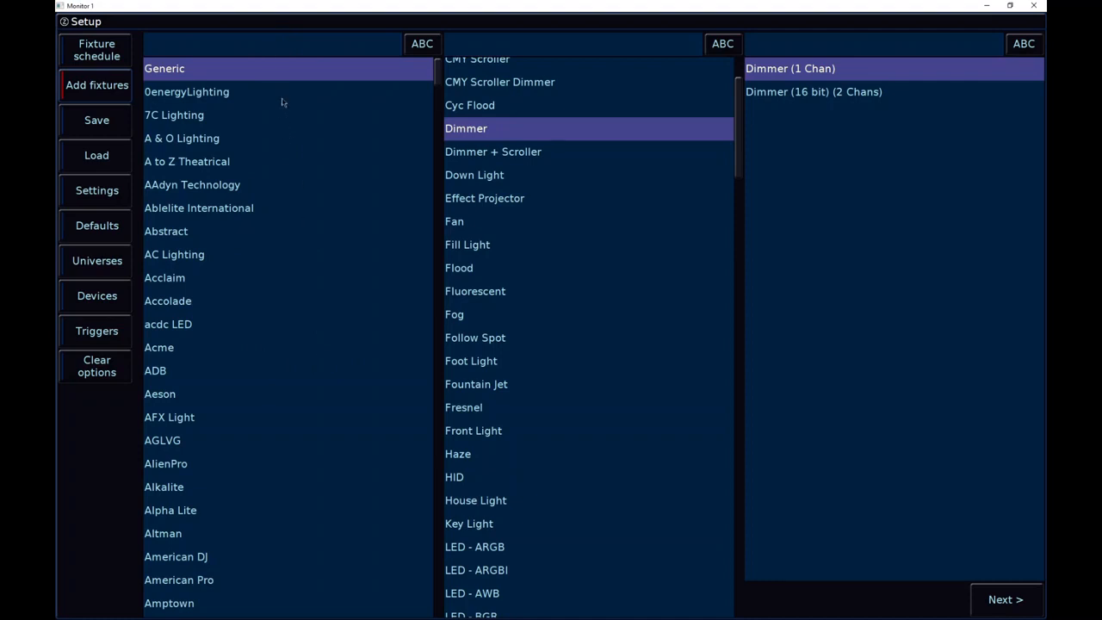
{"action": "left_click", "coordinate": [292, 50]}
{"action": "type", "text": "clay"}
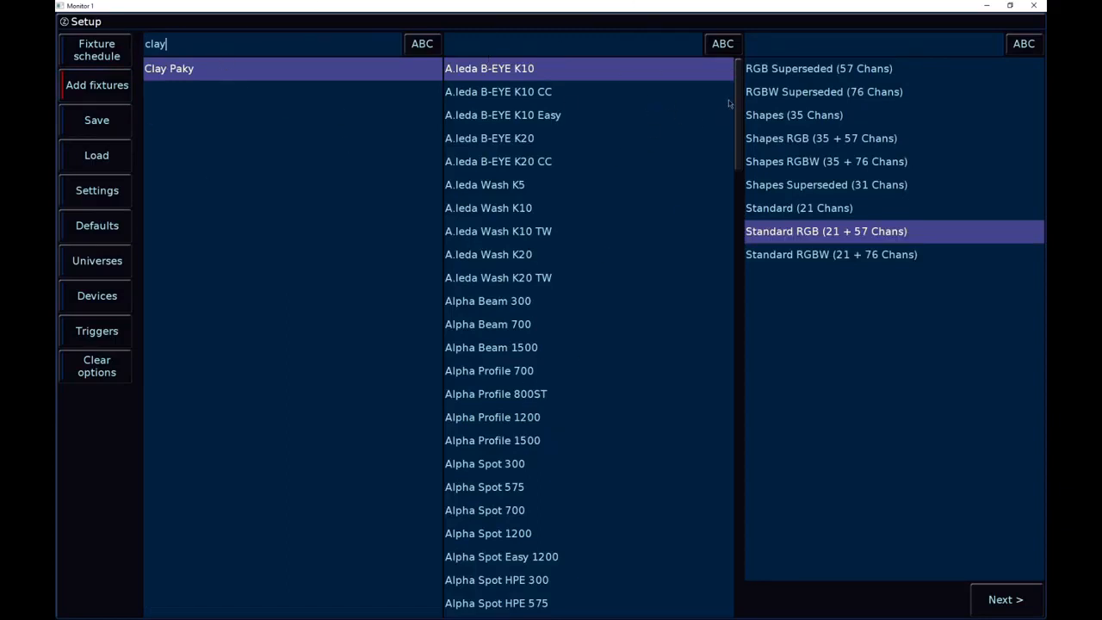
{"action": "left_click_drag", "start_coordinate": [739, 87], "coordinate": [755, 71]}
{"action": "left_click", "coordinate": [512, 254]}
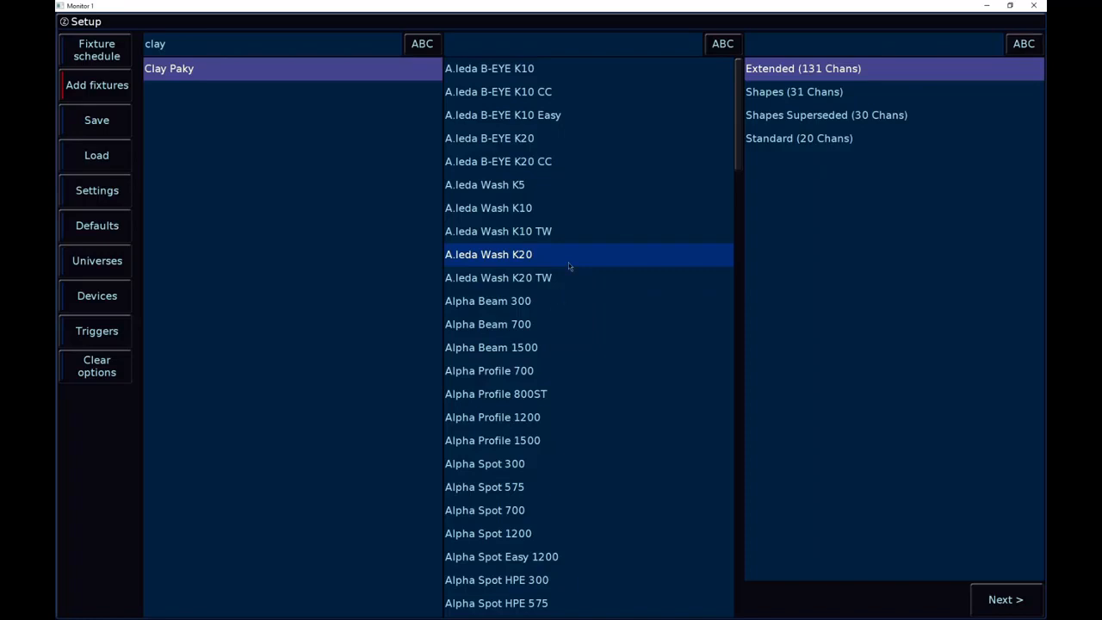
{"action": "left_click", "coordinate": [840, 141]}
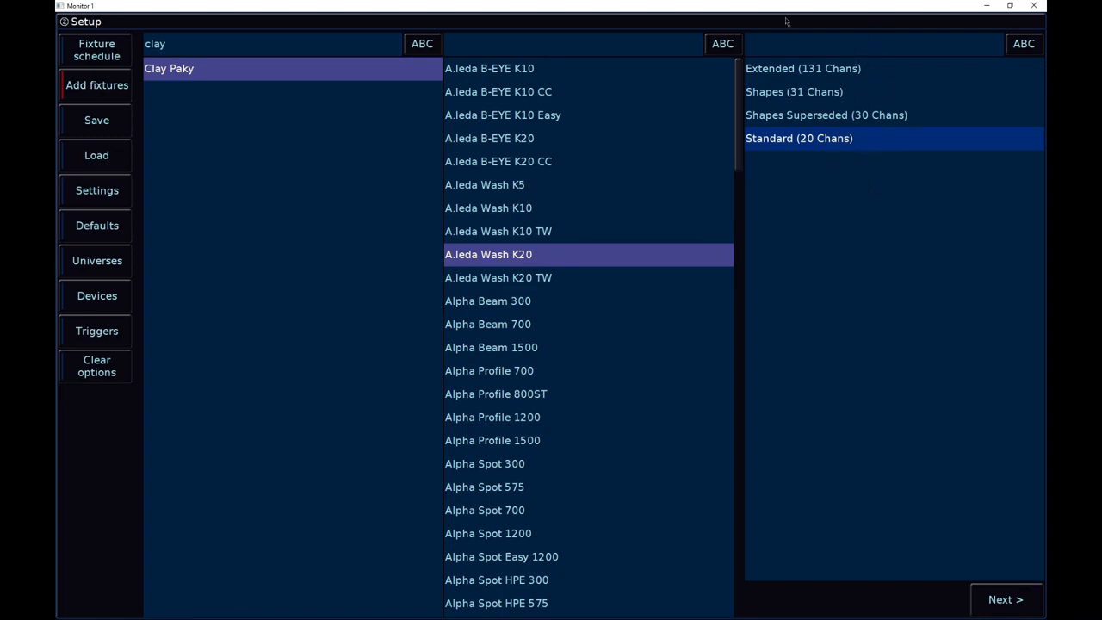
Compare the Extended, Shapes, Shapes Superseded and Standard modes offered for the A.leda Wash K20
{"action": "left_click", "coordinate": [839, 70]}
{"action": "left_click", "coordinate": [835, 93]}
{"action": "left_click", "coordinate": [834, 116]}
{"action": "left_click", "coordinate": [827, 140]}
{"action": "left_click", "coordinate": [823, 68]}
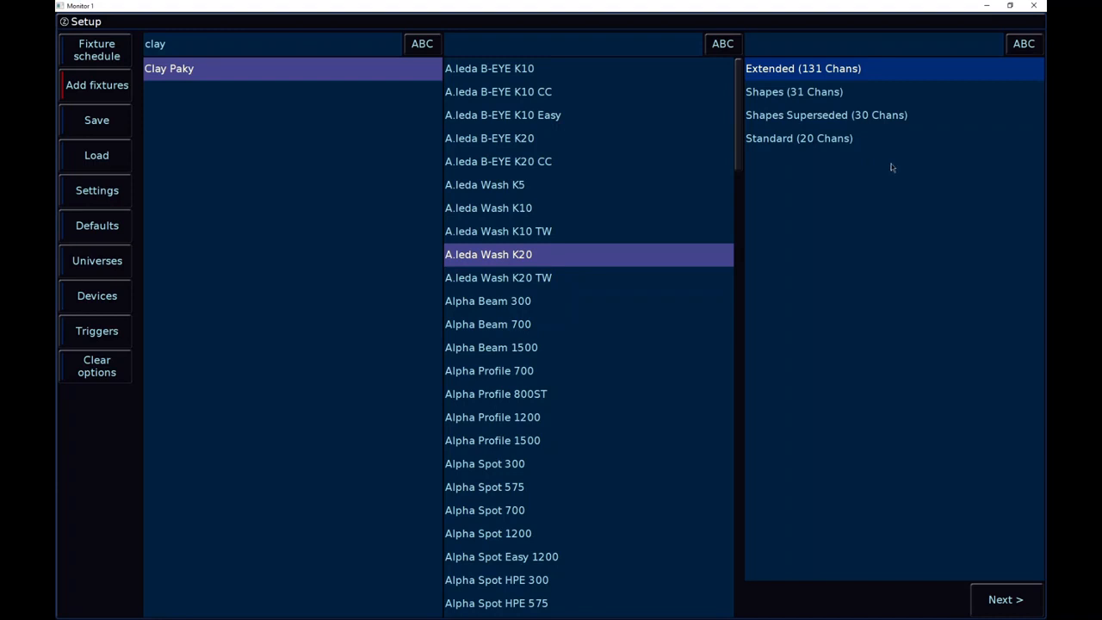
{"action": "left_click", "coordinate": [859, 93]}
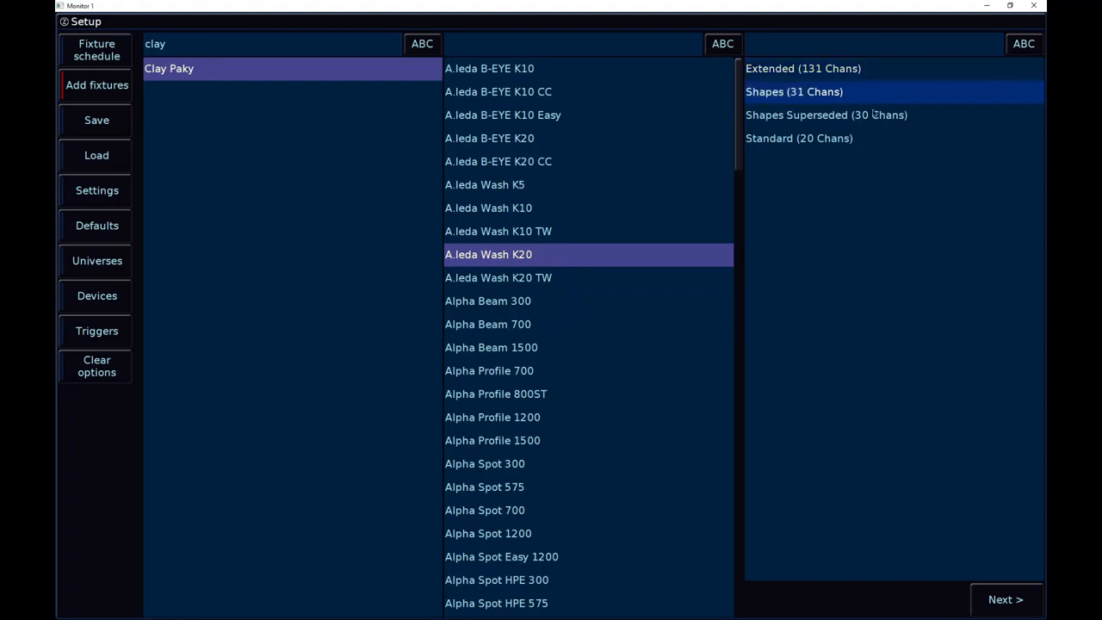
{"action": "left_click", "coordinate": [878, 118]}
{"action": "left_click", "coordinate": [859, 148]}
{"action": "left_click", "coordinate": [866, 127]}
{"action": "left_click", "coordinate": [832, 95]}
{"action": "left_click", "coordinate": [829, 76]}
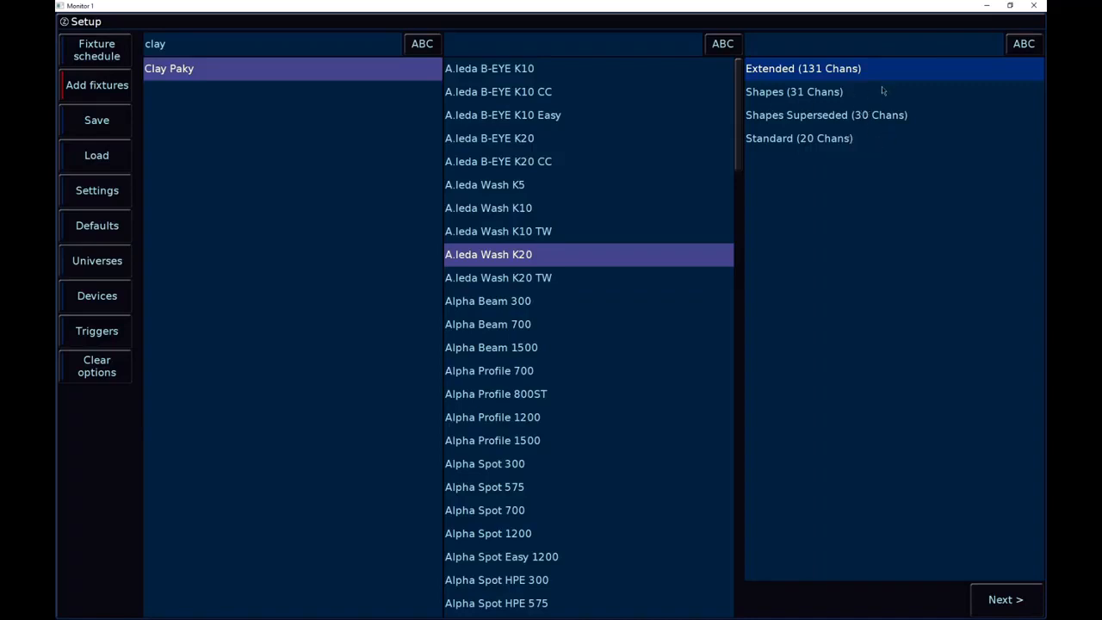
Choose the Standard (20 Chans) mode, continue to the patch settings, and set the quantity to 10
{"action": "left_click", "coordinate": [864, 140]}
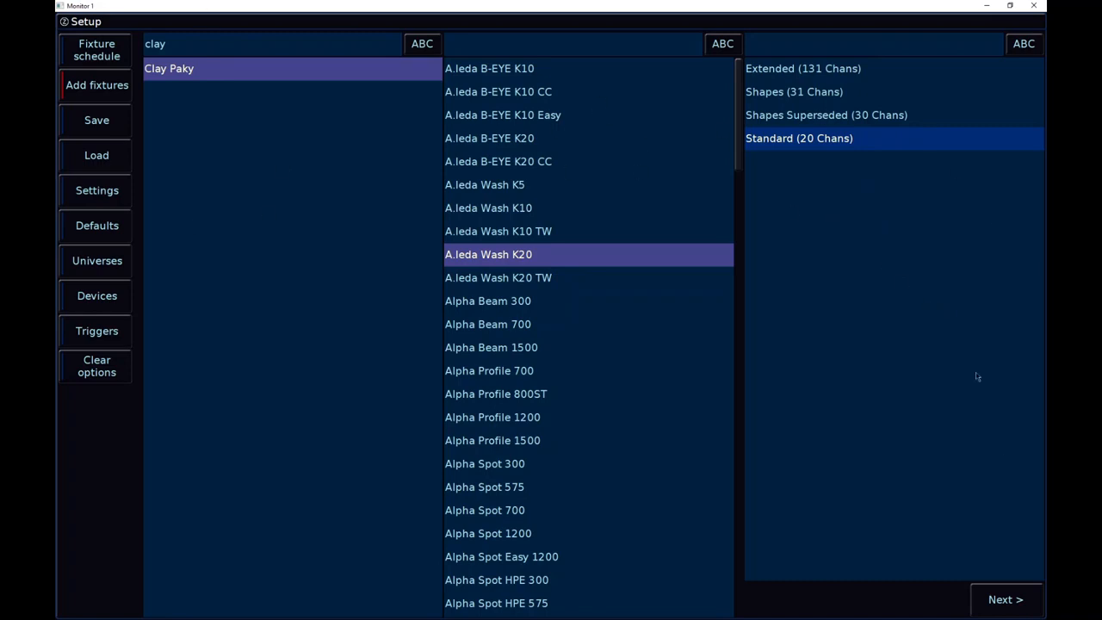
{"action": "left_click", "coordinate": [1006, 599]}
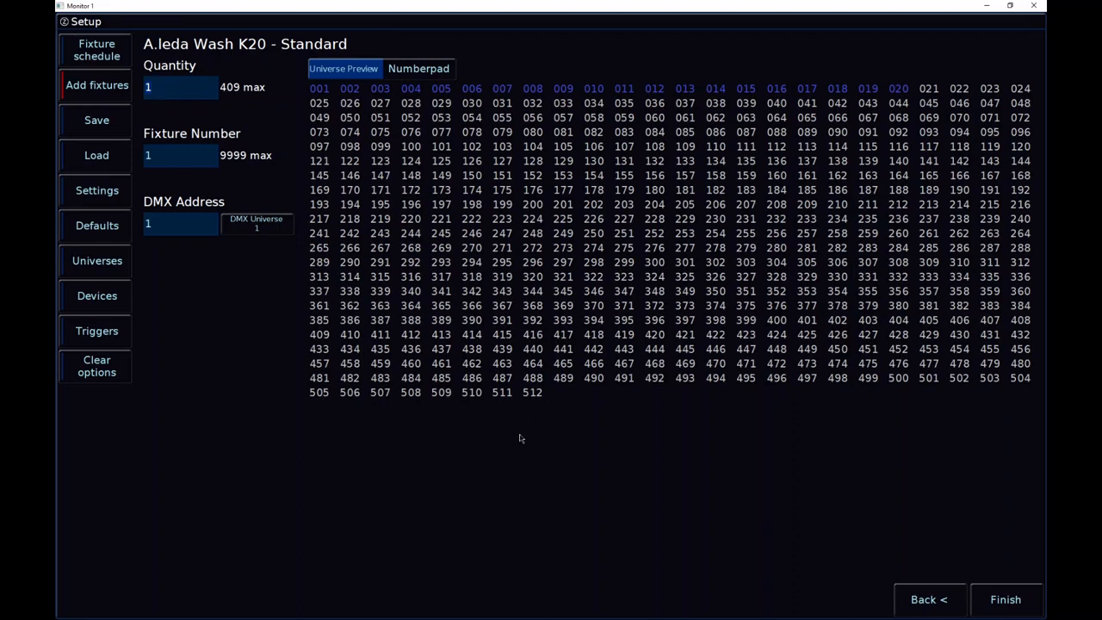
{"action": "type", "text": "0"}
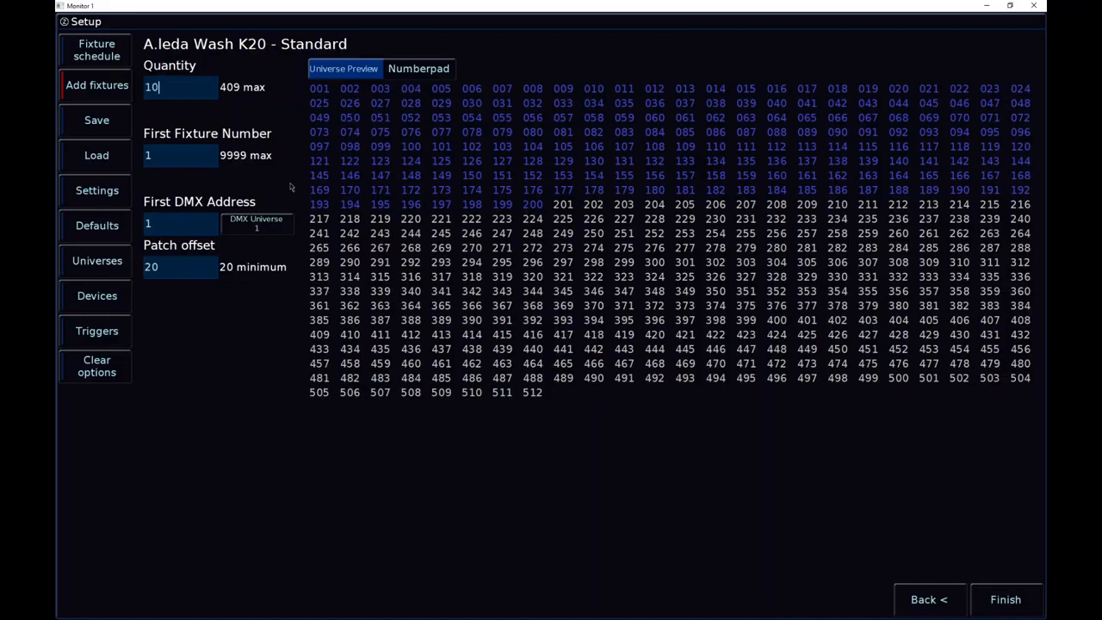
Restore the Monitor 1 window, show the Front Panel beside it, and set the fixture quantity to 1
{"action": "left_click", "coordinate": [1011, 10]}
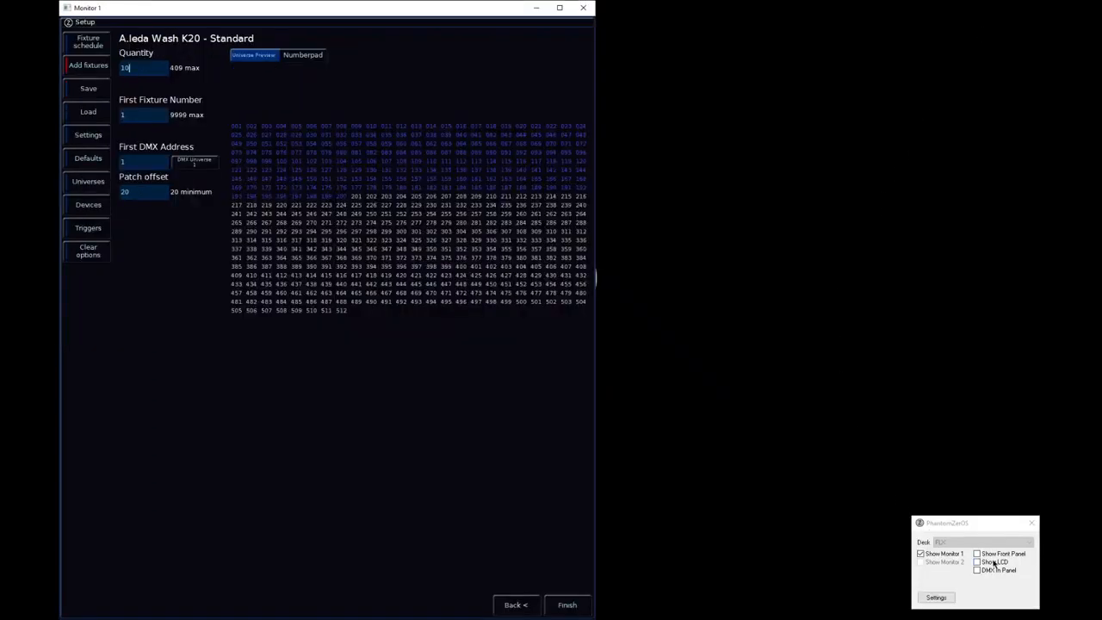
{"action": "left_click", "coordinate": [990, 553]}
{"action": "left_click_drag", "start_coordinate": [715, 88], "coordinate": [717, 146]}
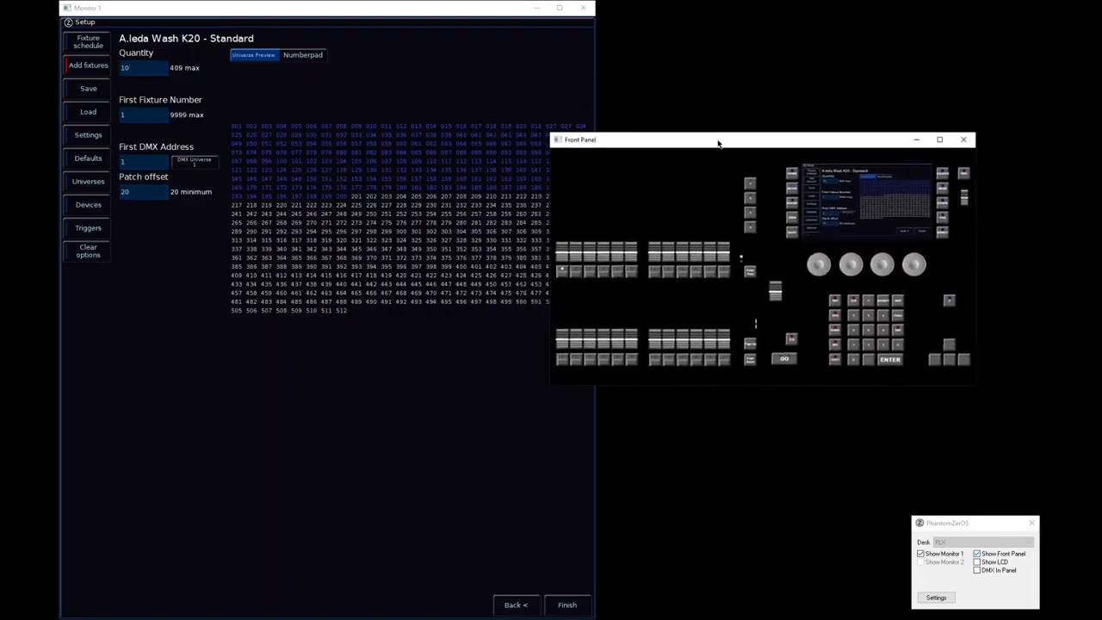
{"action": "left_click", "coordinate": [150, 74]}
{"action": "key", "text": "BackSpace"}
{"action": "key", "text": "Tab"}
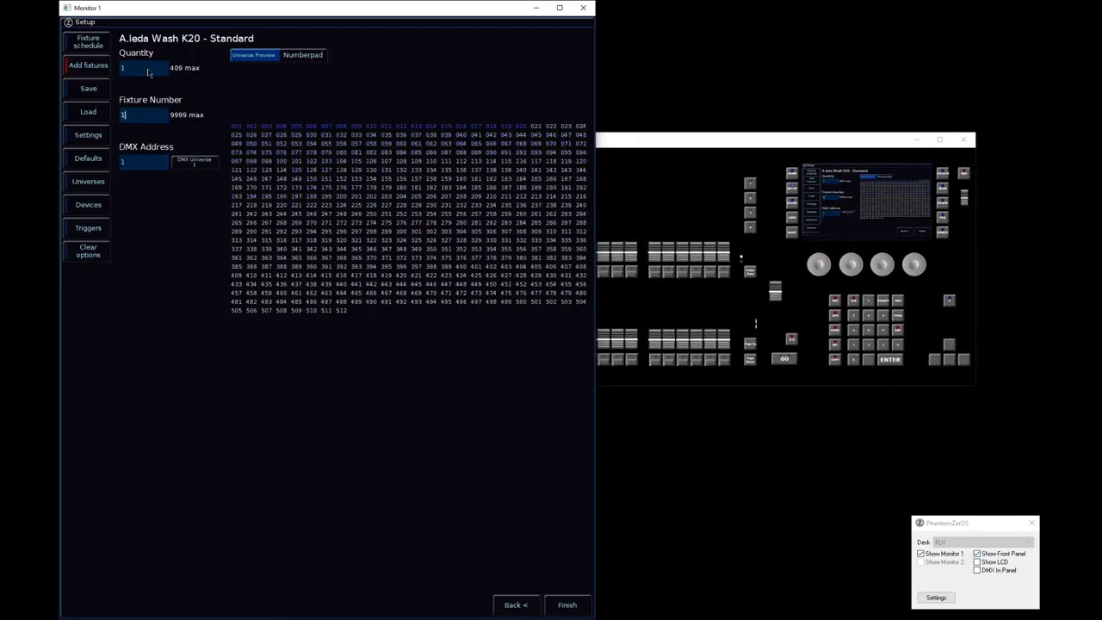
{"action": "left_click", "coordinate": [151, 75]}
{"action": "left_click_drag", "start_coordinate": [643, 134], "coordinate": [608, 121]}
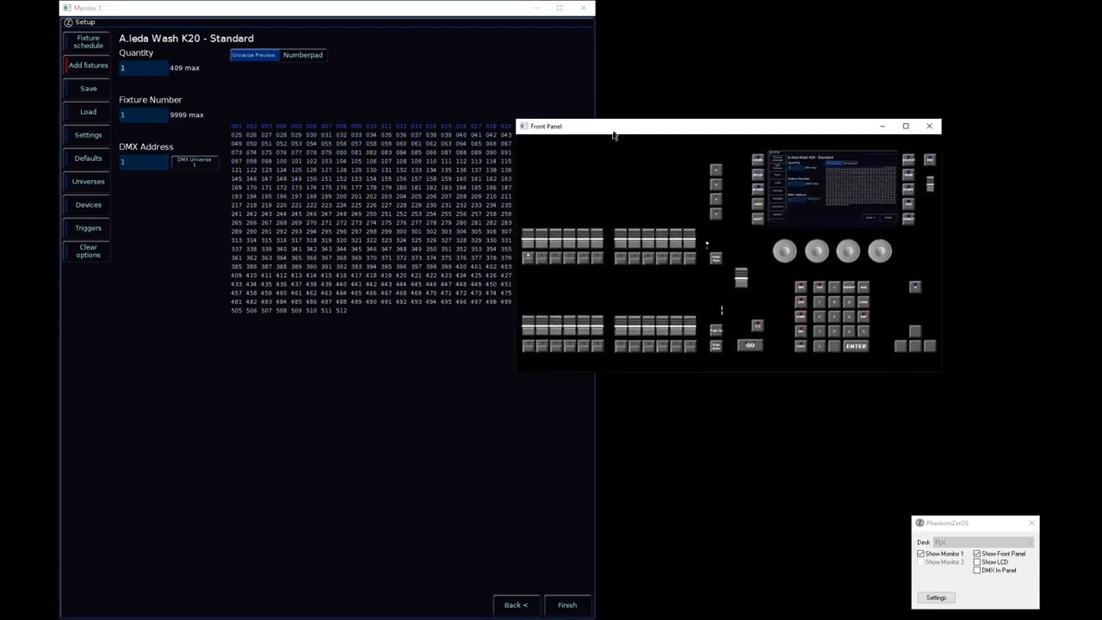
Try adding fixtures 2 to 4 with the Front Panel's select buttons and removing them again, twice in a row
{"action": "left_click", "coordinate": [543, 263]}
{"action": "left_click", "coordinate": [557, 262]}
{"action": "left_click", "coordinate": [568, 265]}
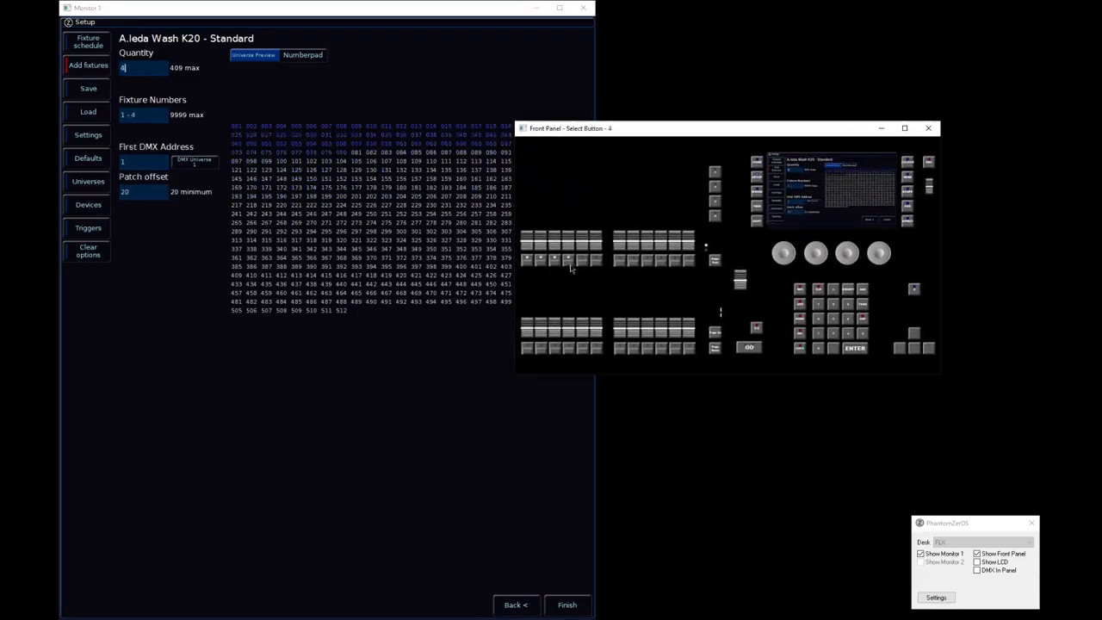
{"action": "left_click", "coordinate": [570, 262]}
{"action": "left_click", "coordinate": [557, 263]}
{"action": "left_click", "coordinate": [542, 262]}
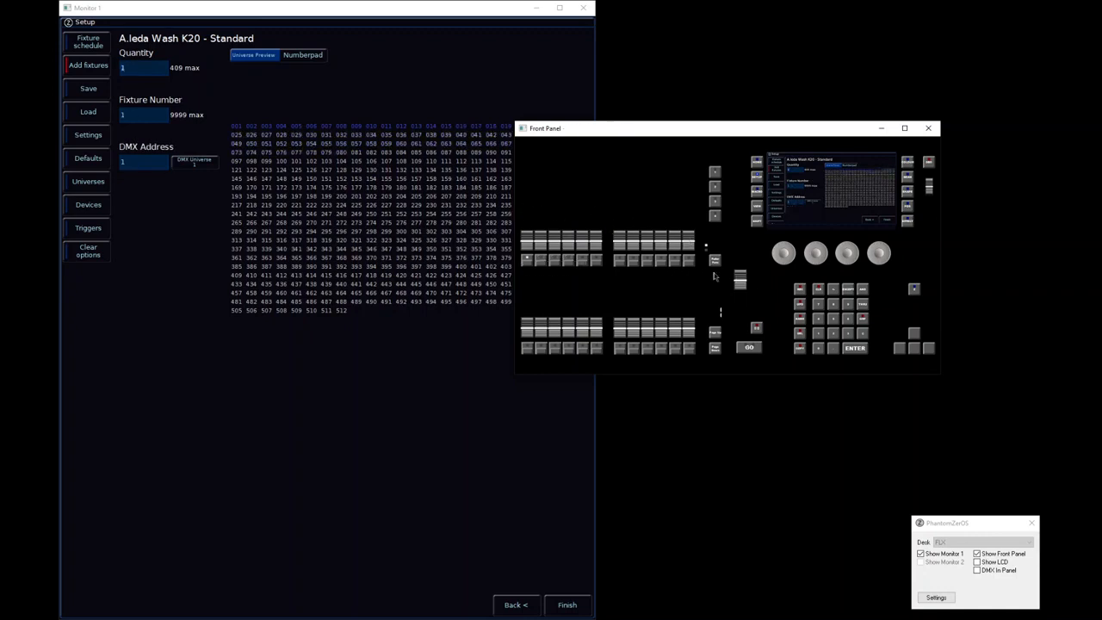
{"action": "left_click", "coordinate": [542, 263]}
{"action": "left_click", "coordinate": [556, 262]}
{"action": "left_click", "coordinate": [569, 264]}
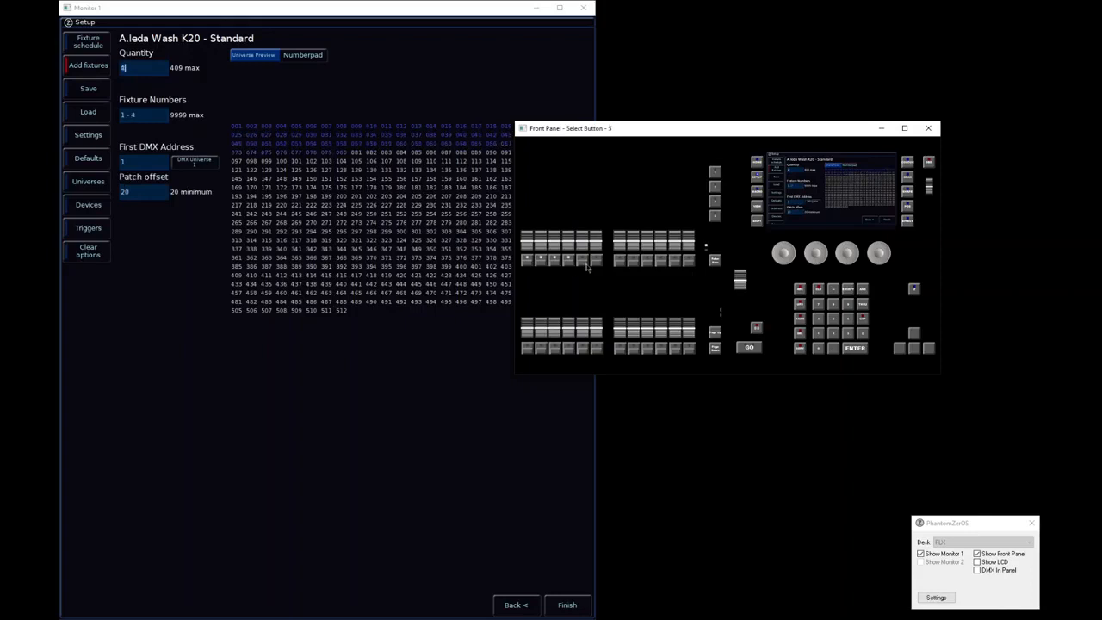
{"action": "left_click", "coordinate": [570, 262]}
{"action": "left_click", "coordinate": [556, 262]}
{"action": "left_click", "coordinate": [541, 262]}
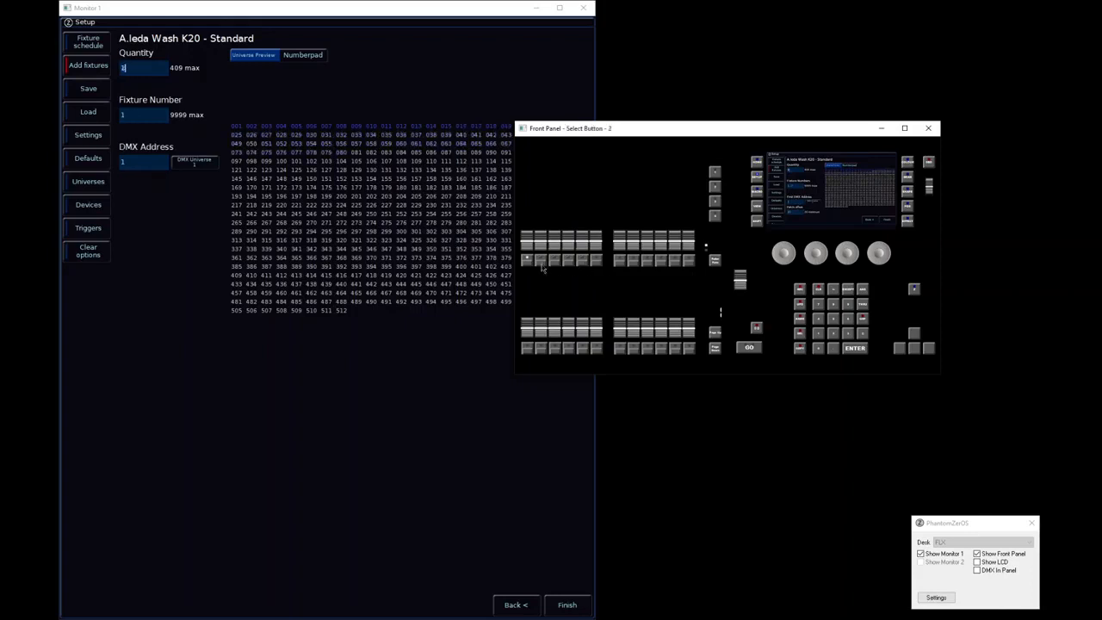
Pick fixture numbers 1 to 10 on the Front Panel, then close it and maximize the Monitor 1 window
{"action": "left_click", "coordinate": [527, 261]}
{"action": "left_click", "coordinate": [645, 263]}
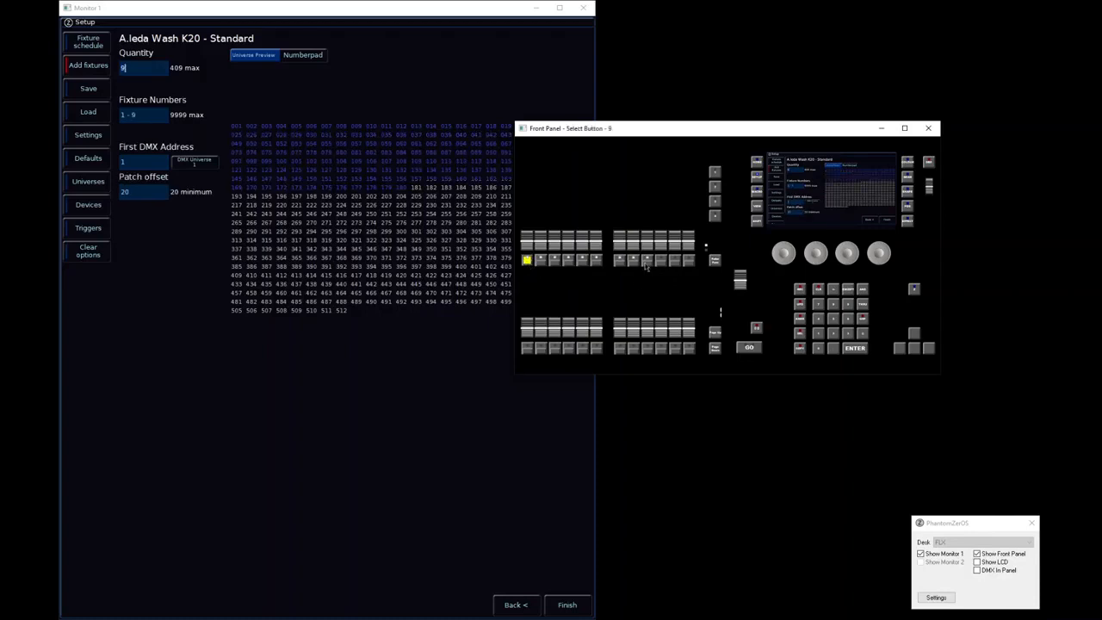
{"action": "type", "text": "10"}
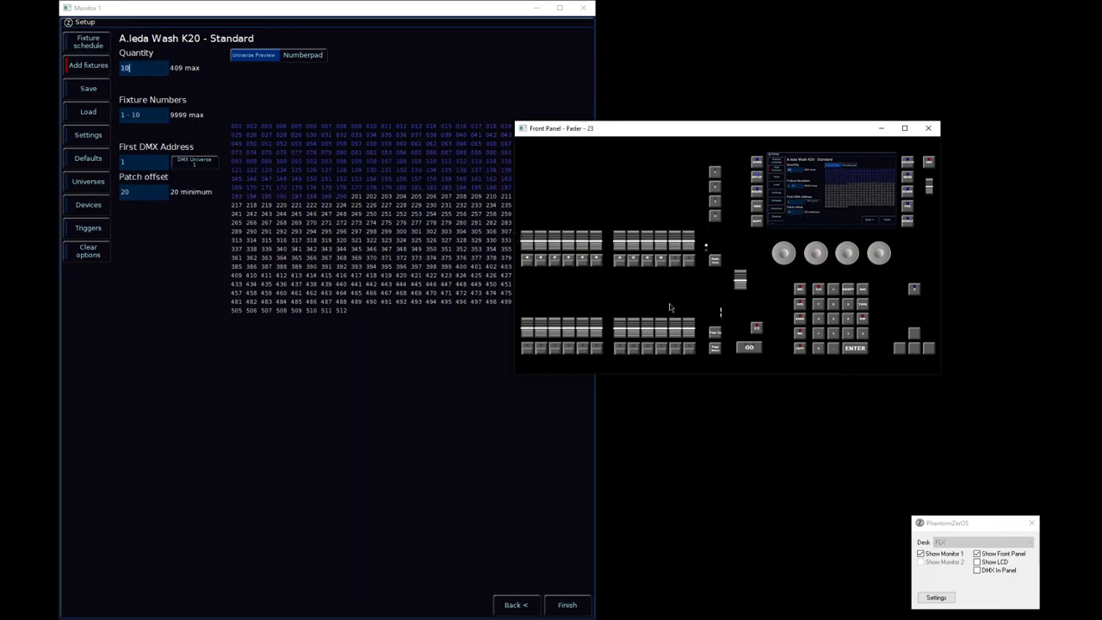
{"action": "left_click", "coordinate": [150, 116]}
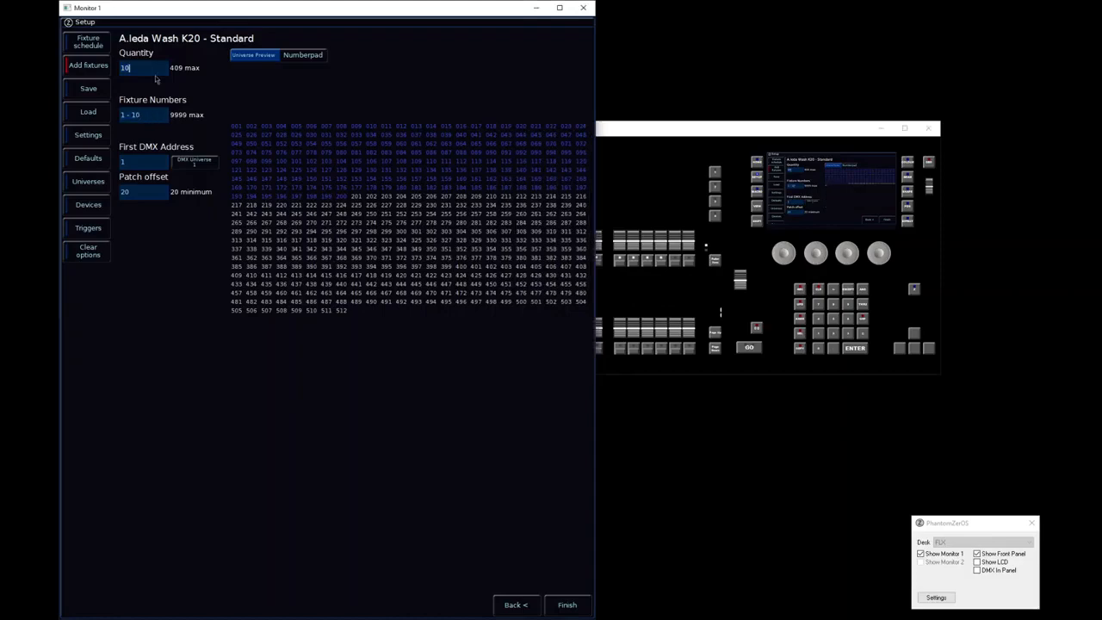
{"action": "left_click", "coordinate": [929, 129]}
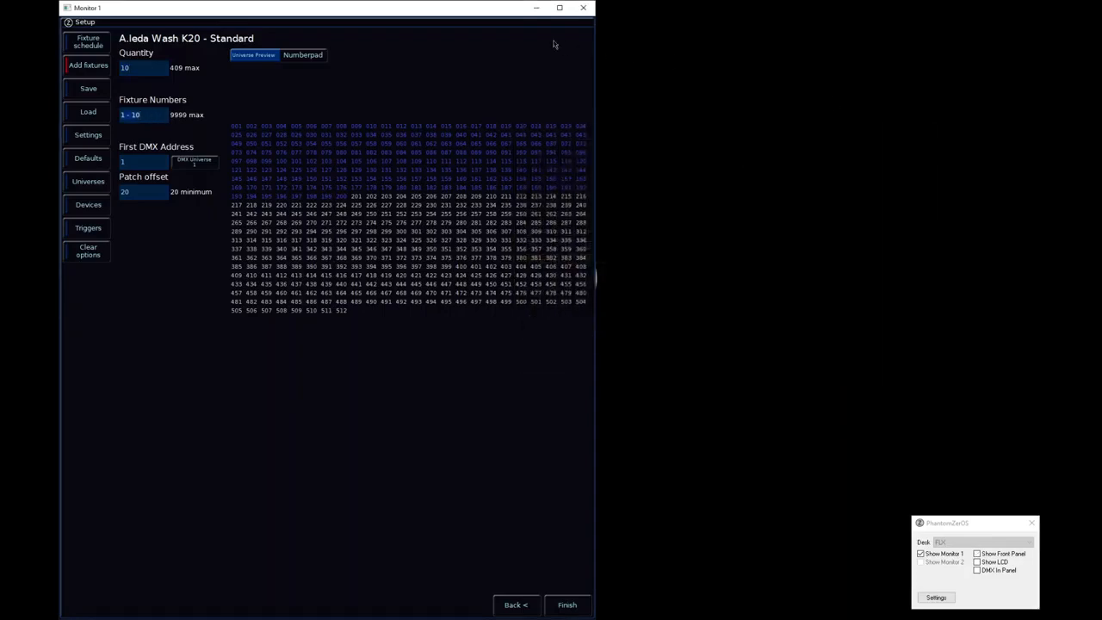
{"action": "left_click", "coordinate": [560, 8]}
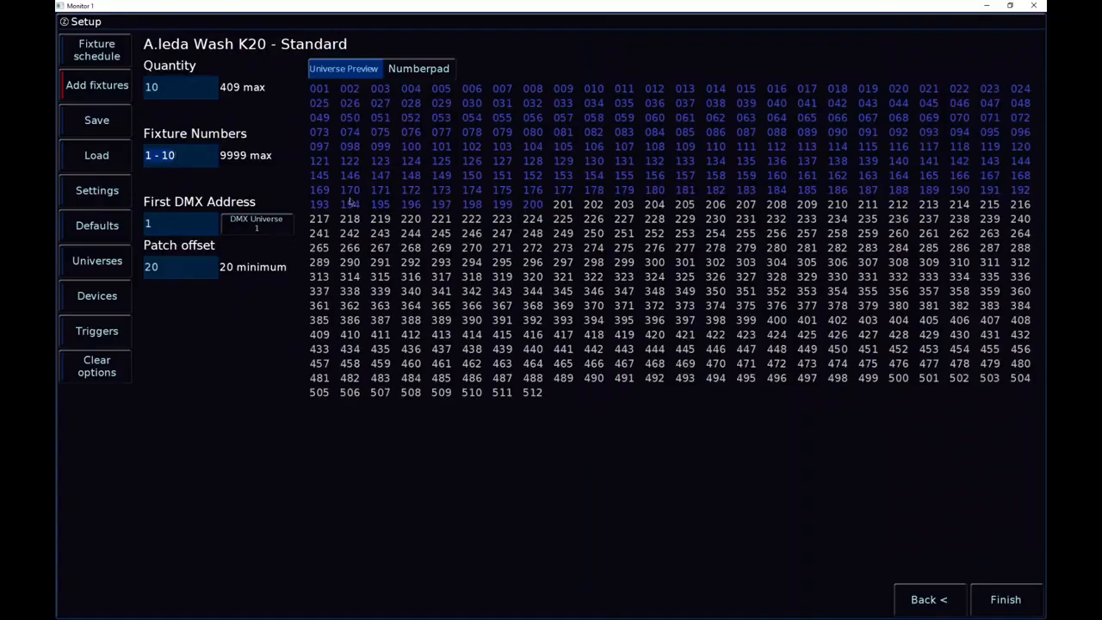
Set the quantity of A.leda Wash K20 fixtures to 1
{"action": "left_click", "coordinate": [191, 221]}
{"action": "left_click", "coordinate": [190, 93]}
{"action": "type", "text": "1"}
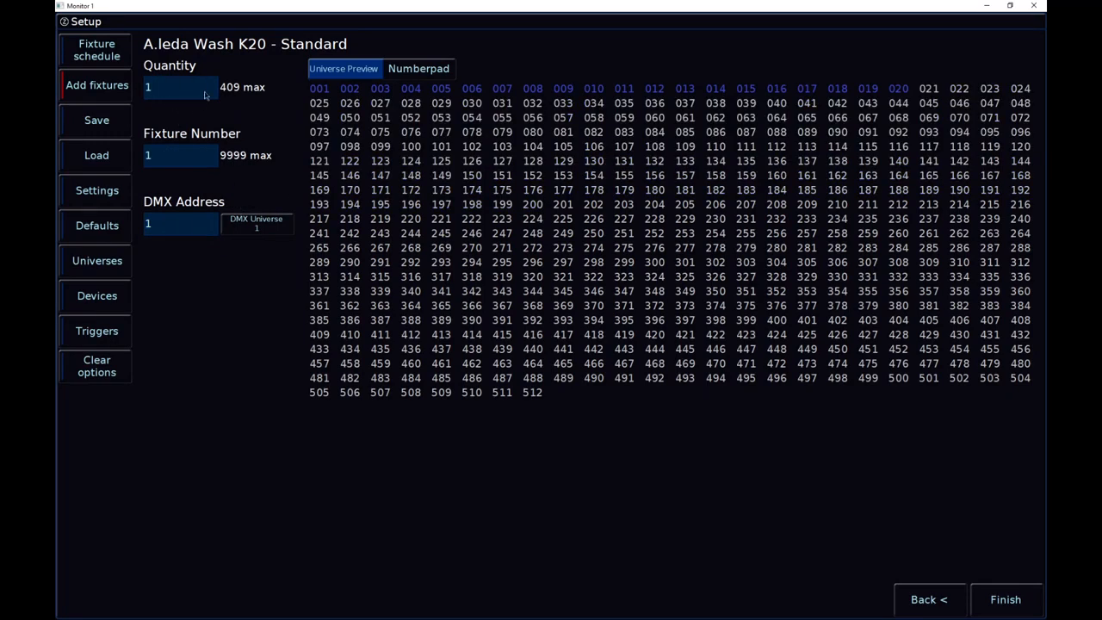
Revisit the choice of the Standard profile for the A.leda Wash K20 and set the quantity to 2
{"action": "left_click", "coordinate": [921, 599]}
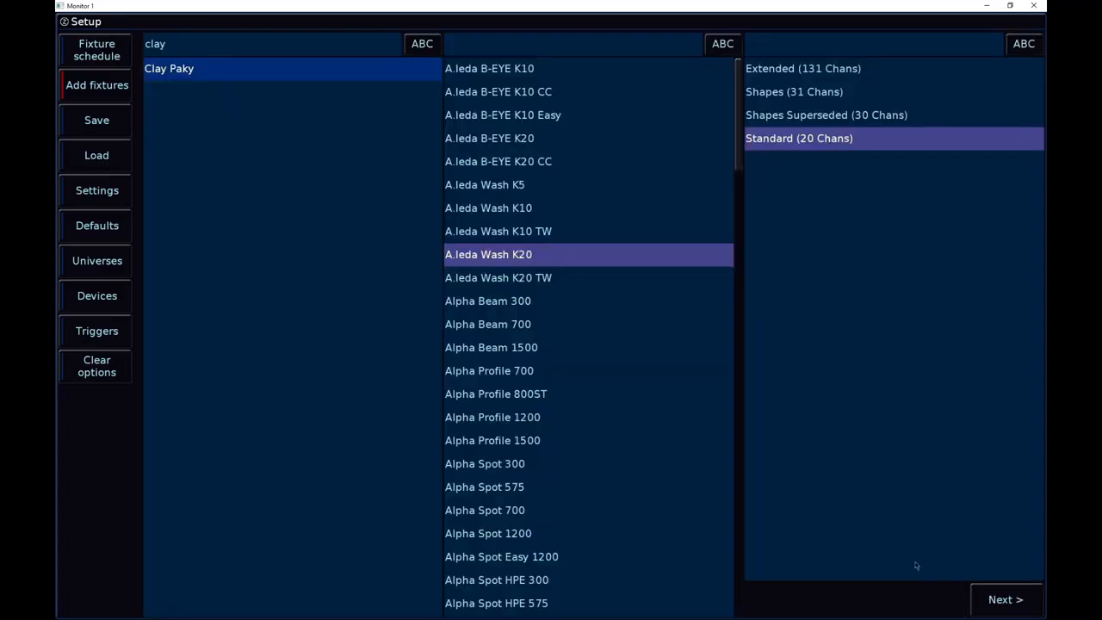
{"action": "left_click", "coordinate": [1018, 605]}
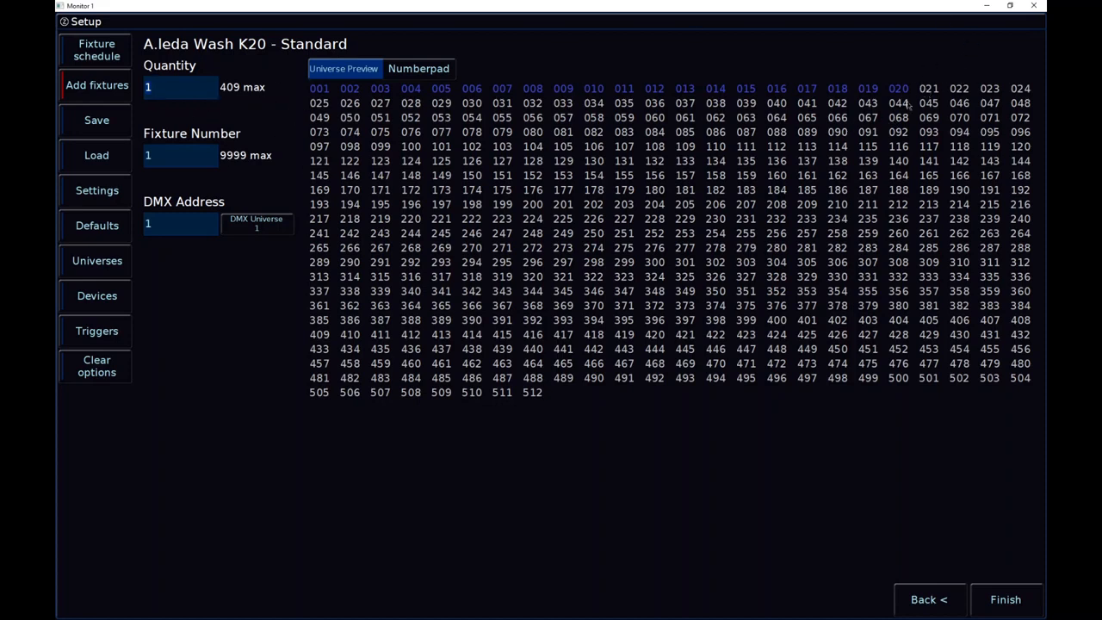
{"action": "type", "text": "2"}
{"action": "left_click", "coordinate": [204, 137]}
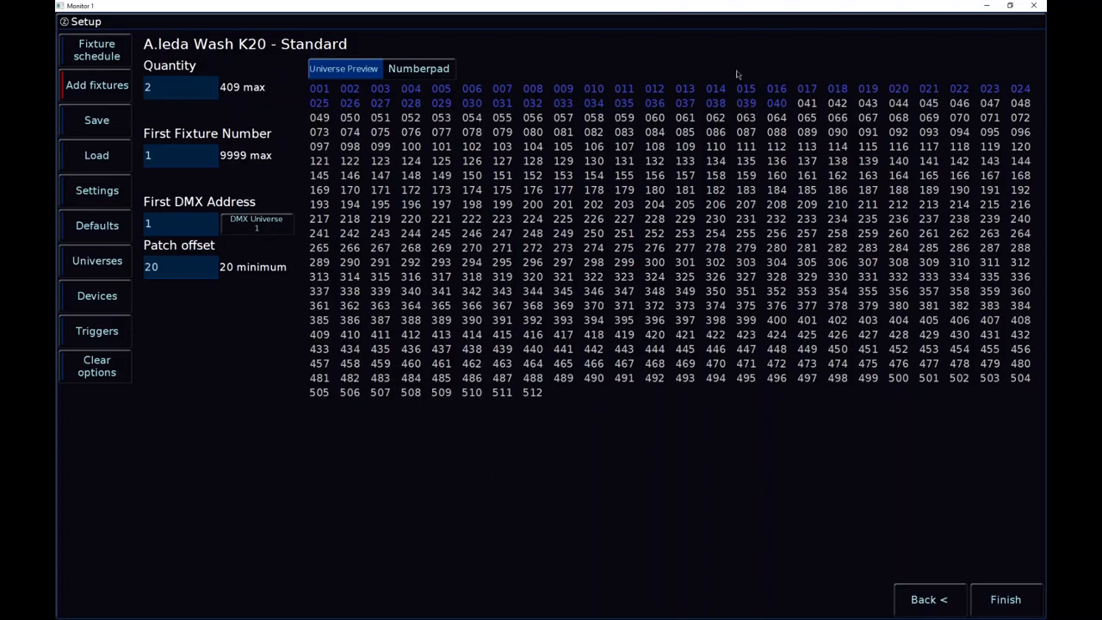
Set the quantity of A.leda Wash K20 fixtures to 10
{"action": "left_click", "coordinate": [148, 86]}
{"action": "key", "text": "BackSpace"}
{"action": "type", "text": "1"}
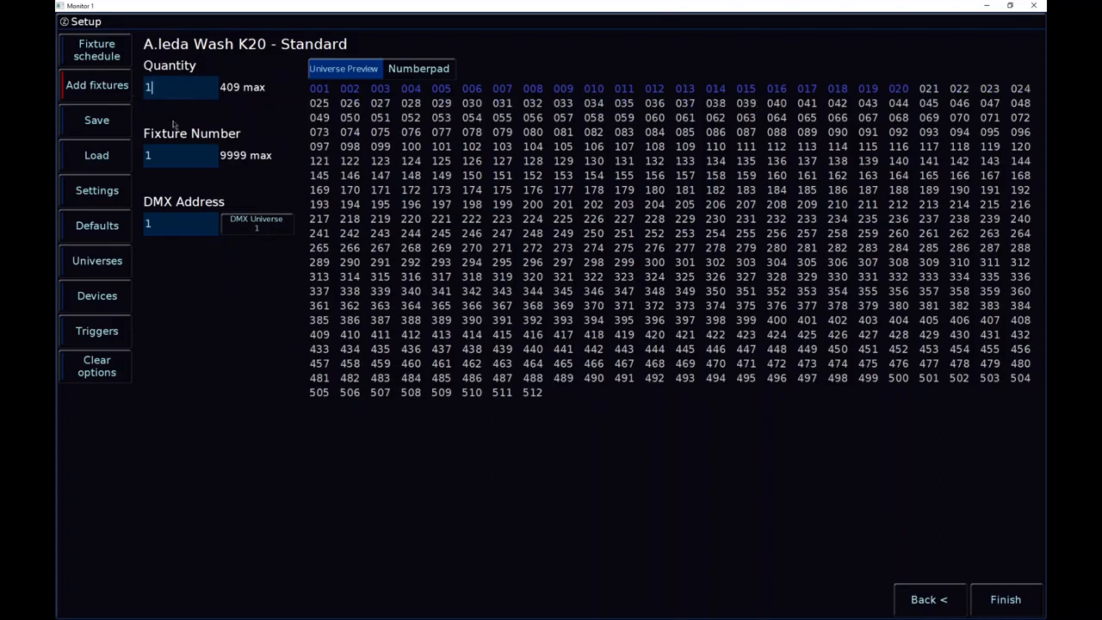
{"action": "type", "text": "0"}
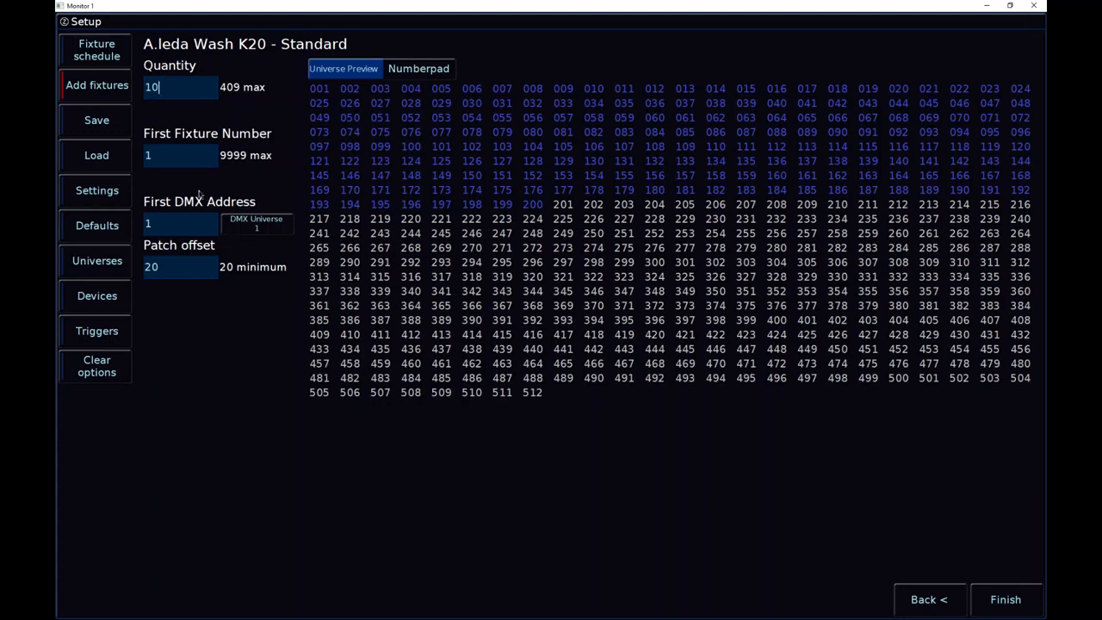
Set the patch offset between the fixtures to 30
{"action": "left_click", "coordinate": [173, 222]}
{"action": "left_click", "coordinate": [192, 269]}
{"action": "key", "text": "BackSpace"}
{"action": "key", "text": "BackSpace"}
{"action": "type", "text": "30"}
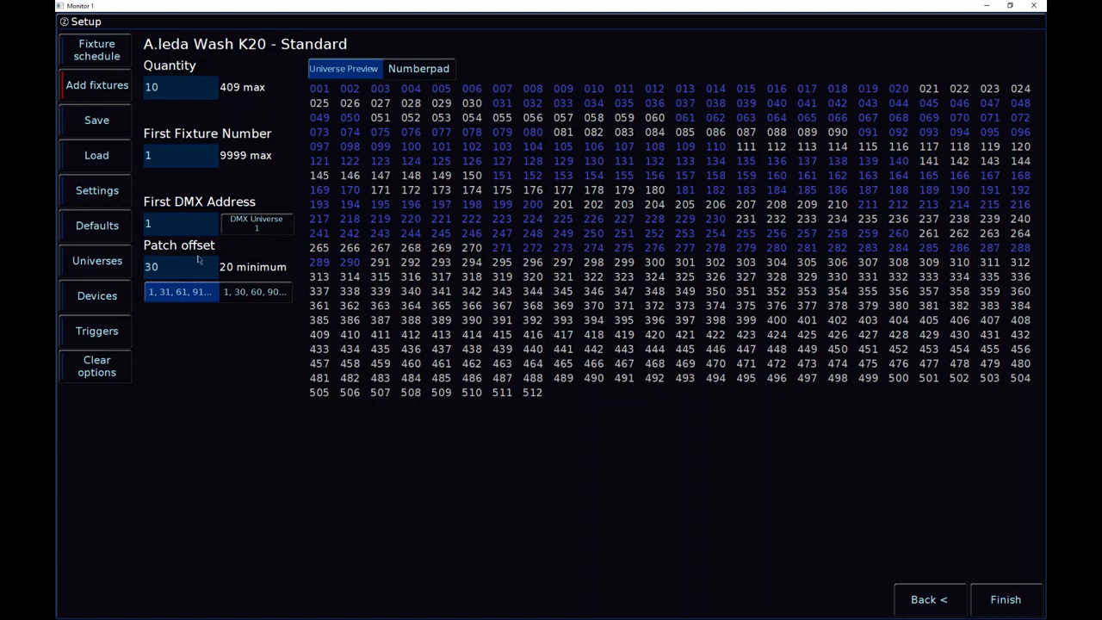
Try the 1, 30, 60, 90 address pattern and return to the 1, 31, 61, 91 pattern, twice in a row
{"action": "left_click", "coordinate": [250, 294]}
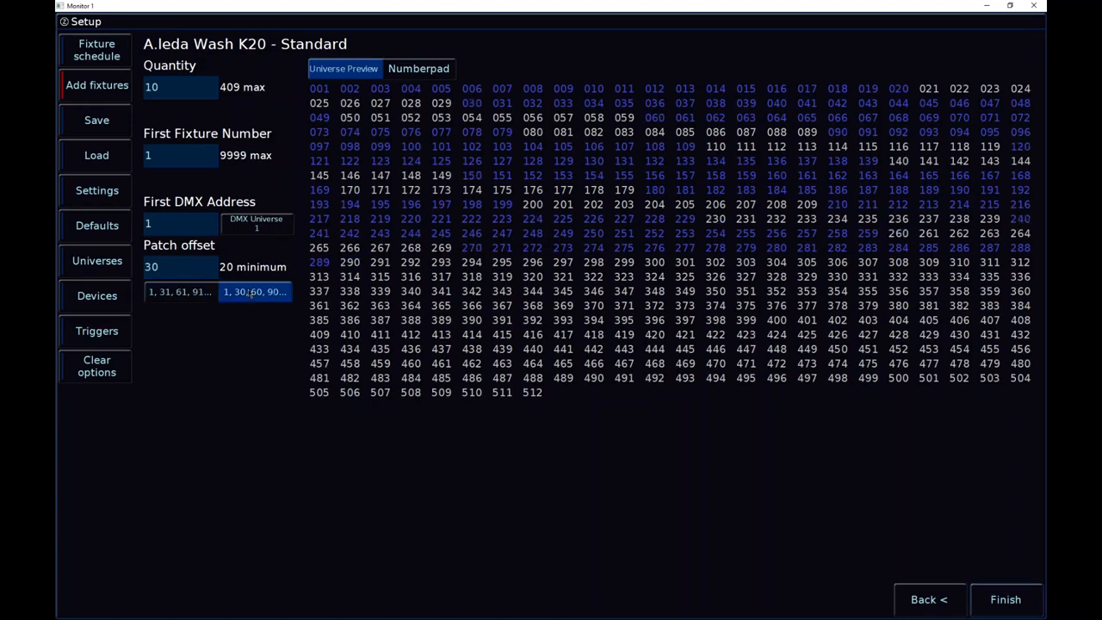
{"action": "left_click", "coordinate": [198, 297]}
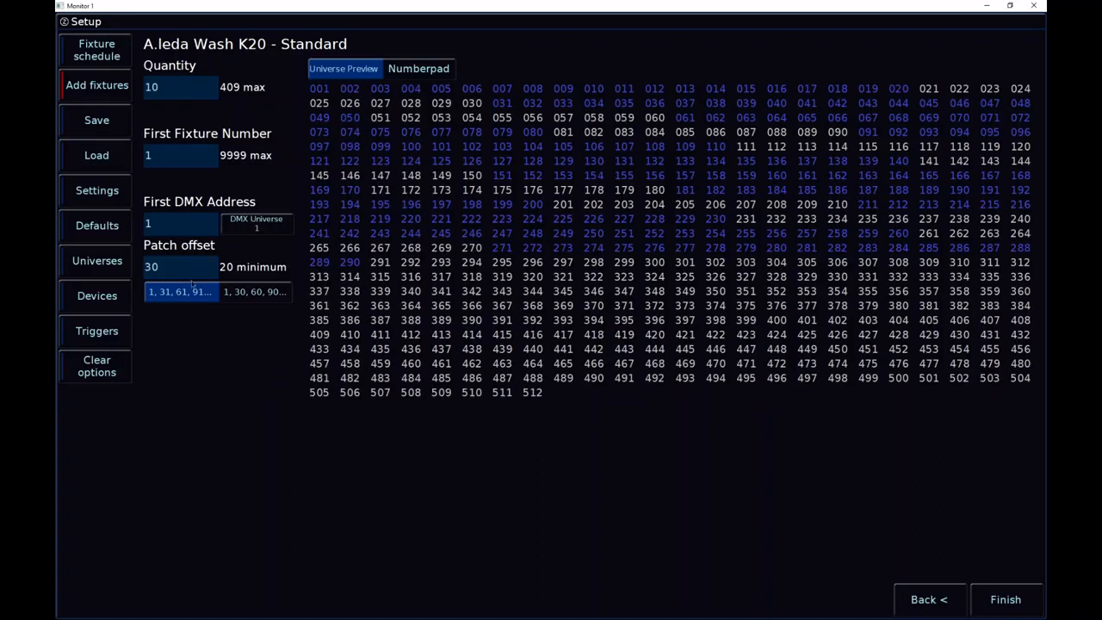
{"action": "left_click", "coordinate": [258, 291]}
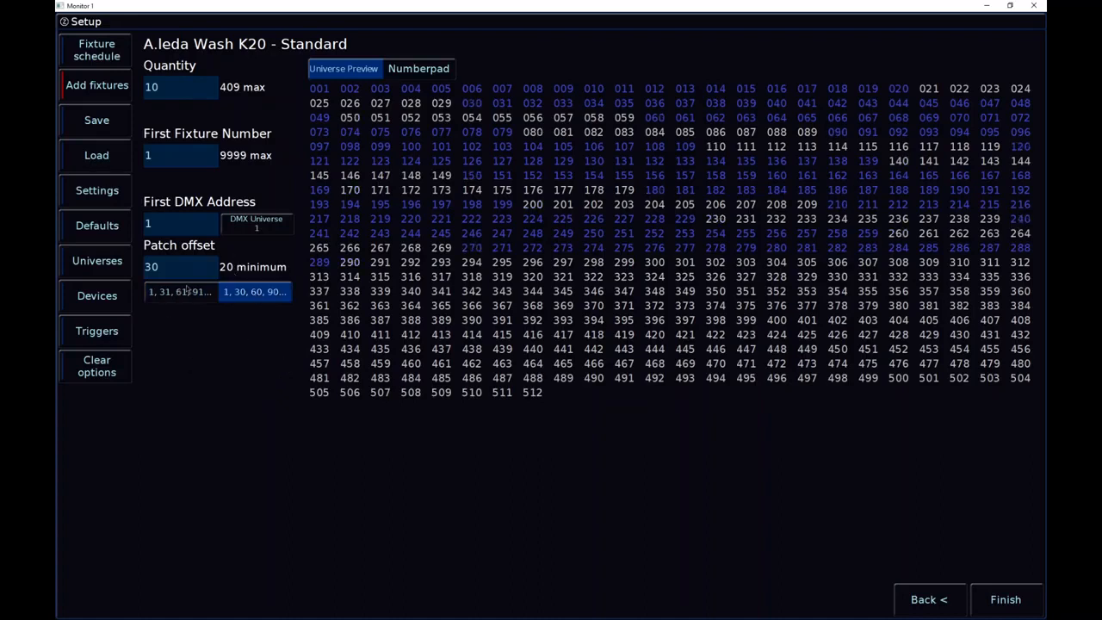
{"action": "left_click", "coordinate": [258, 291]}
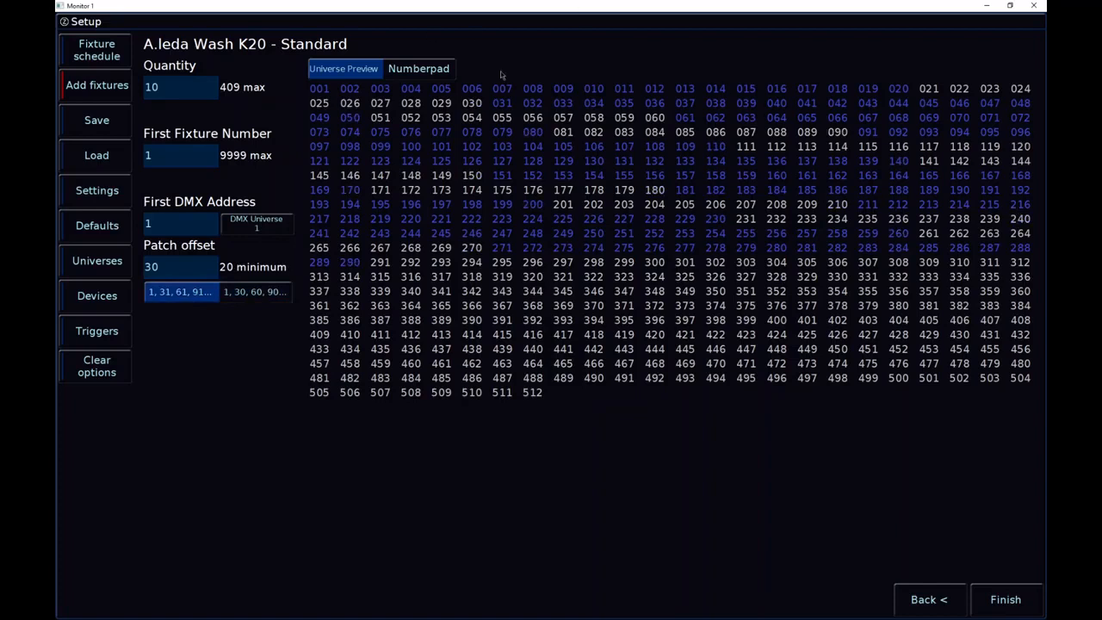
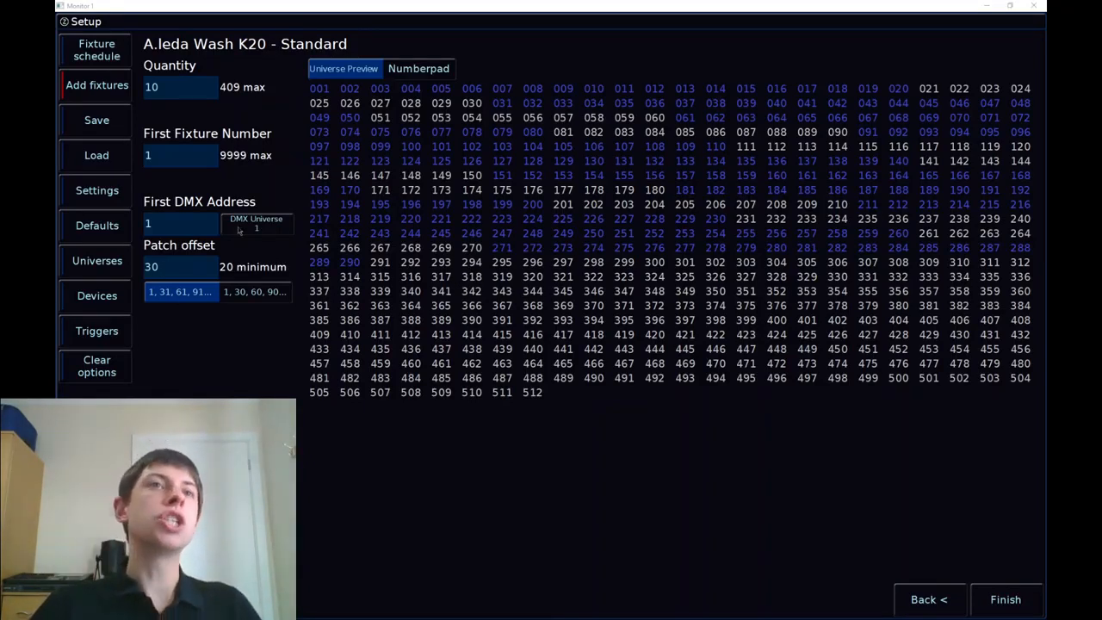
Set the DMX universe for the new fixtures to 10
{"action": "left_click", "coordinate": [257, 224]}
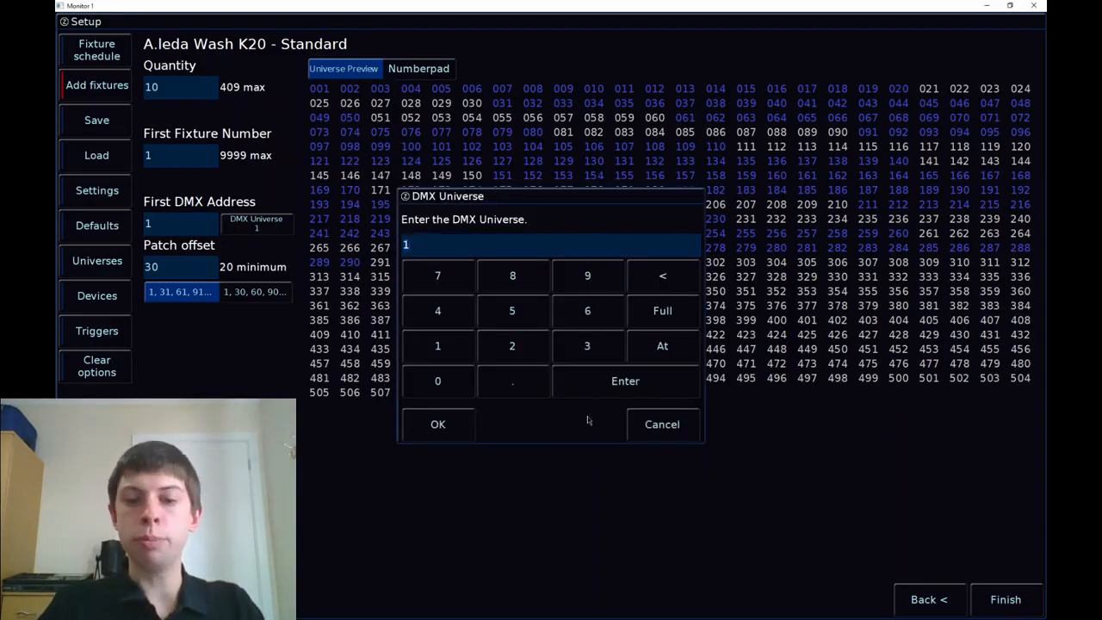
{"action": "type", "text": "0"}
{"action": "key", "text": "Return"}
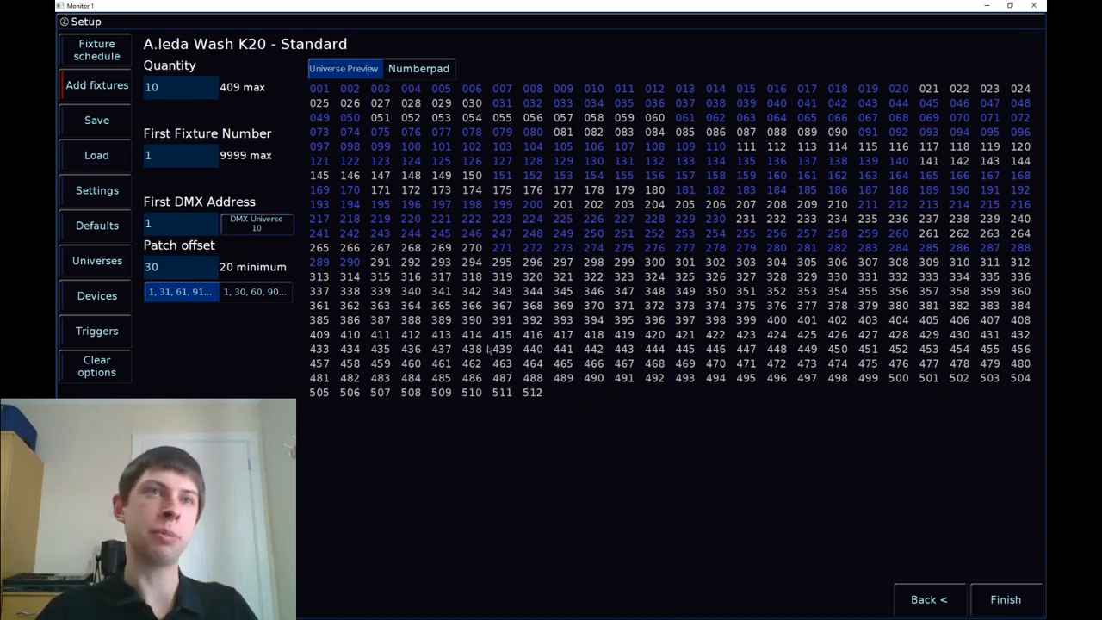
Switch the first DMX address to universe 2 and back to address 1 of universe 1
{"action": "left_click", "coordinate": [191, 230]}
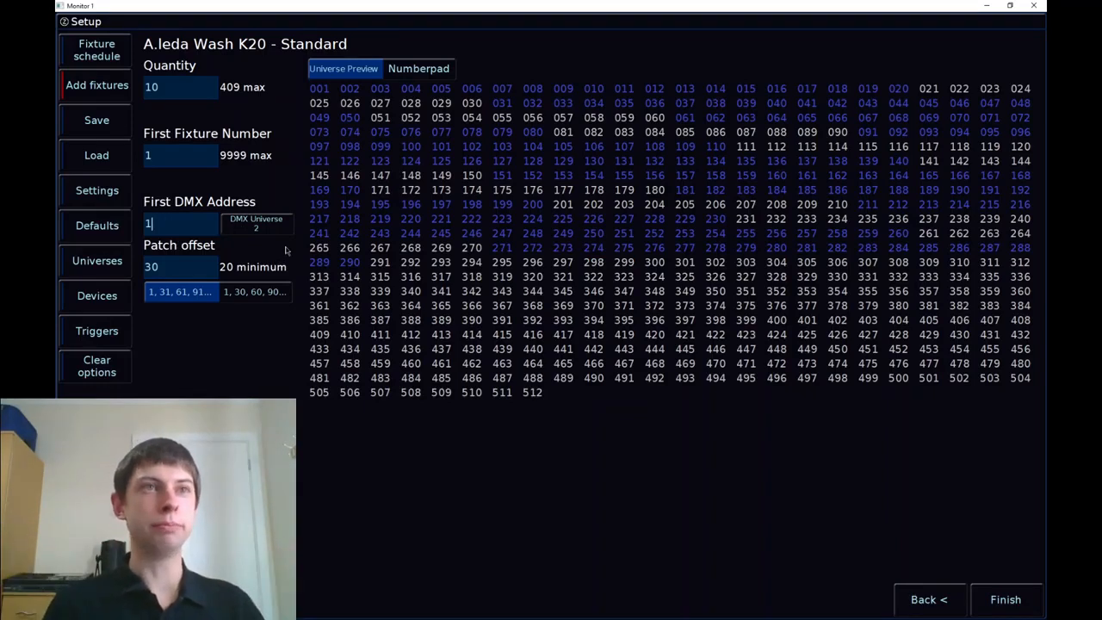
{"action": "key", "text": "BackSpace"}
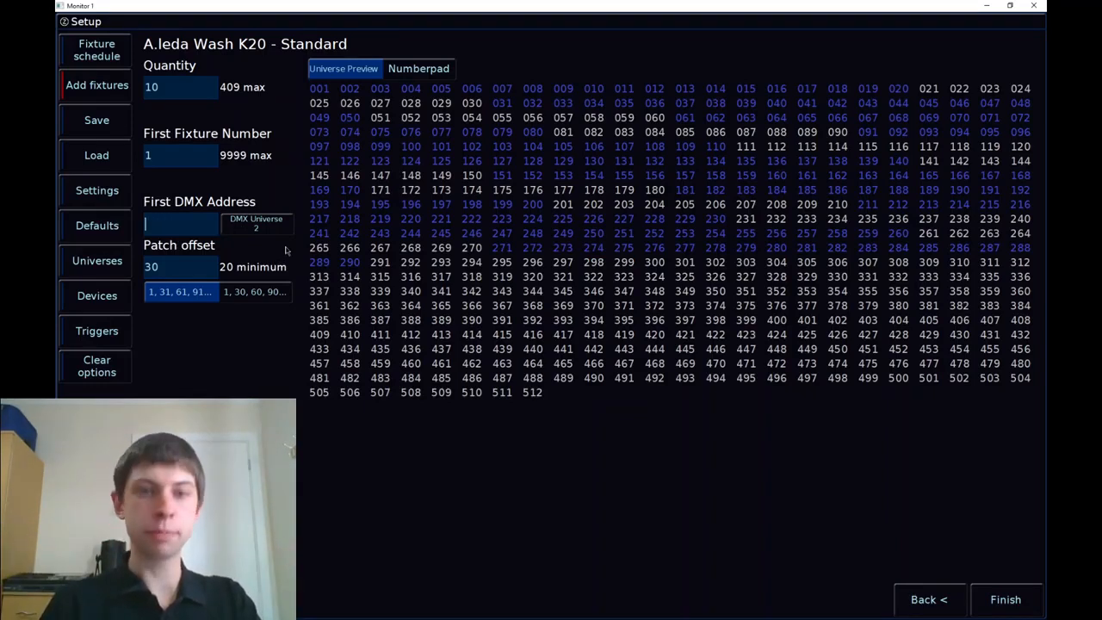
{"action": "type", "text": "1"}
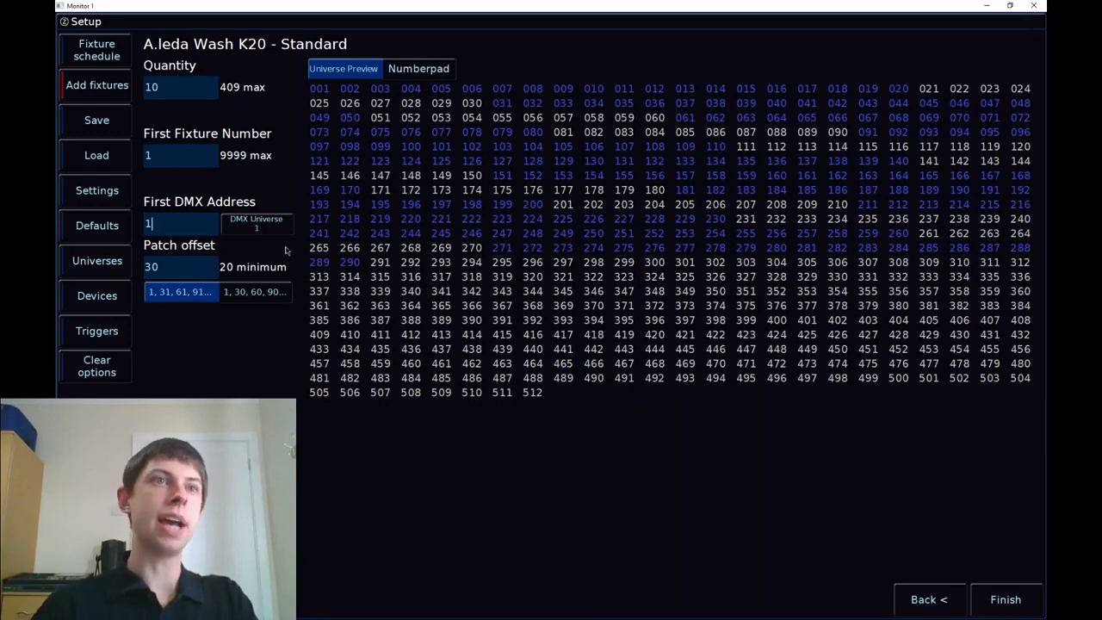
Set the patch offset to 20, look at the on-screen number pad, and return to the universe preview
{"action": "left_click", "coordinate": [186, 272]}
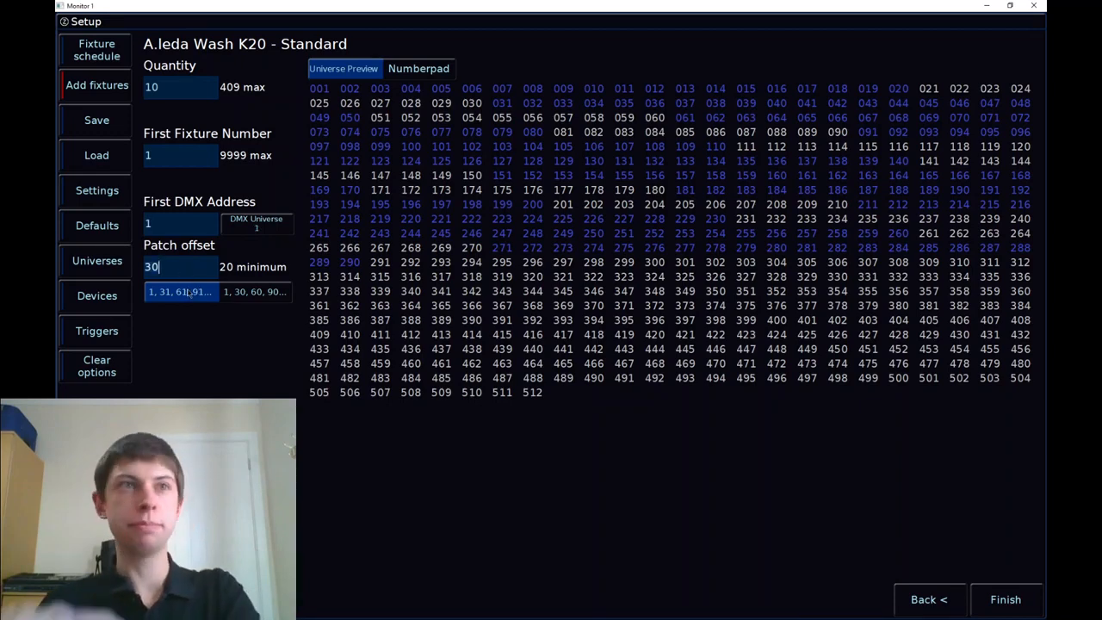
{"action": "key", "text": "BackSpace"}
{"action": "key", "text": "BackSpace"}
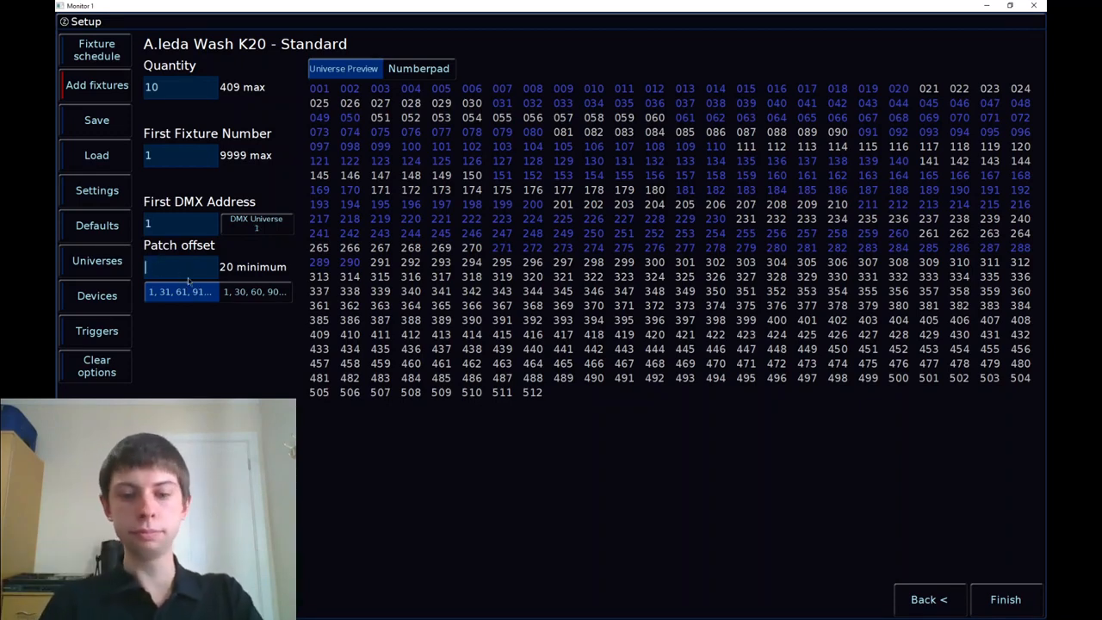
{"action": "type", "text": "20"}
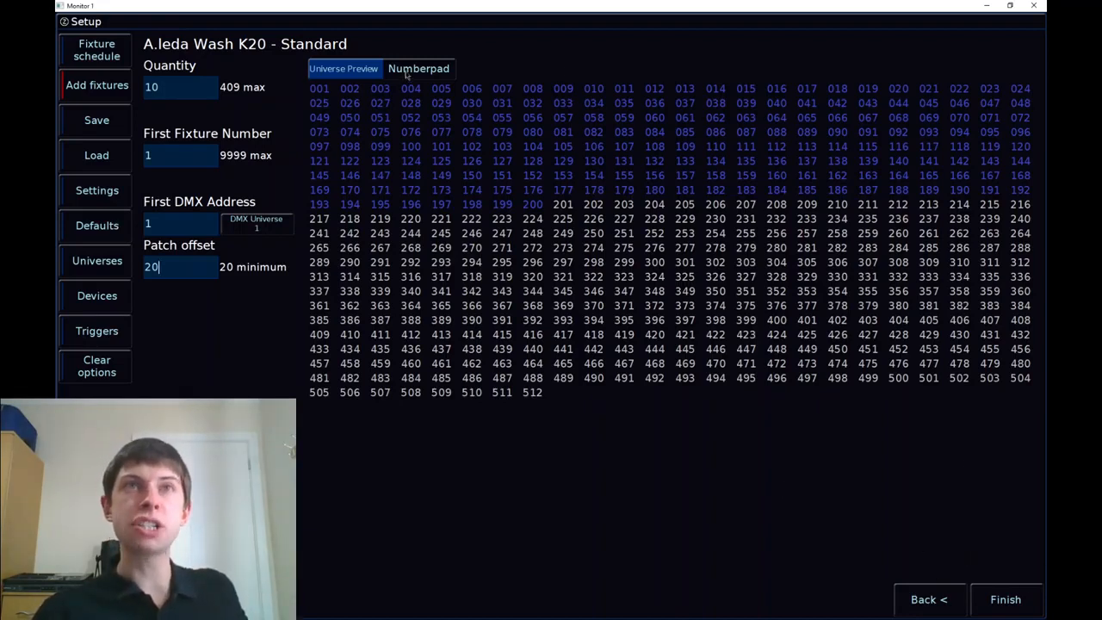
{"action": "left_click", "coordinate": [435, 73]}
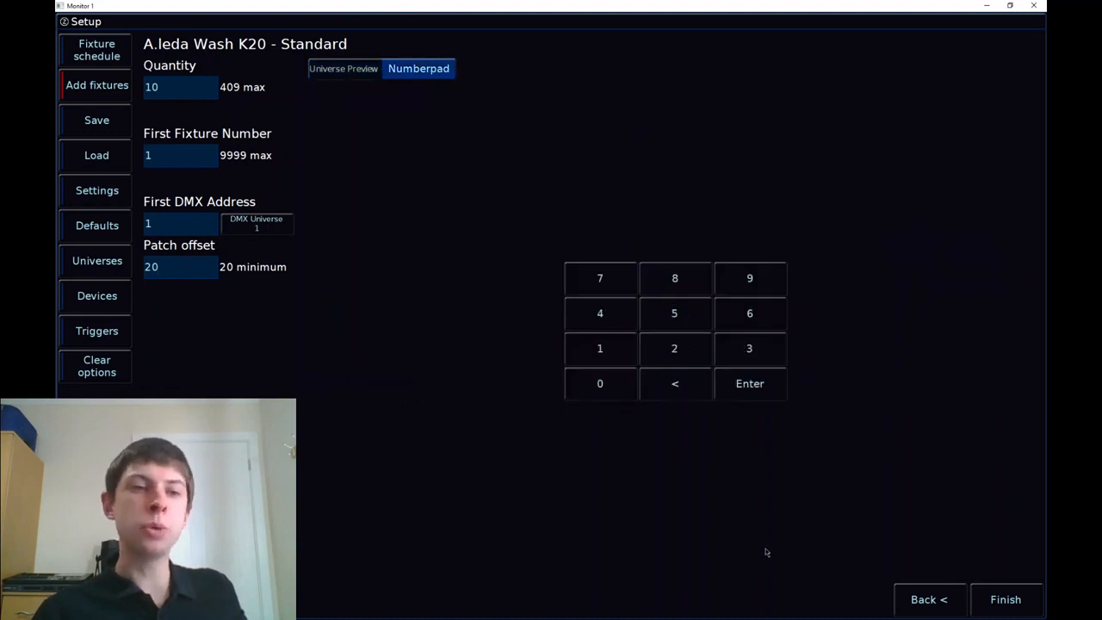
{"action": "left_click", "coordinate": [362, 76]}
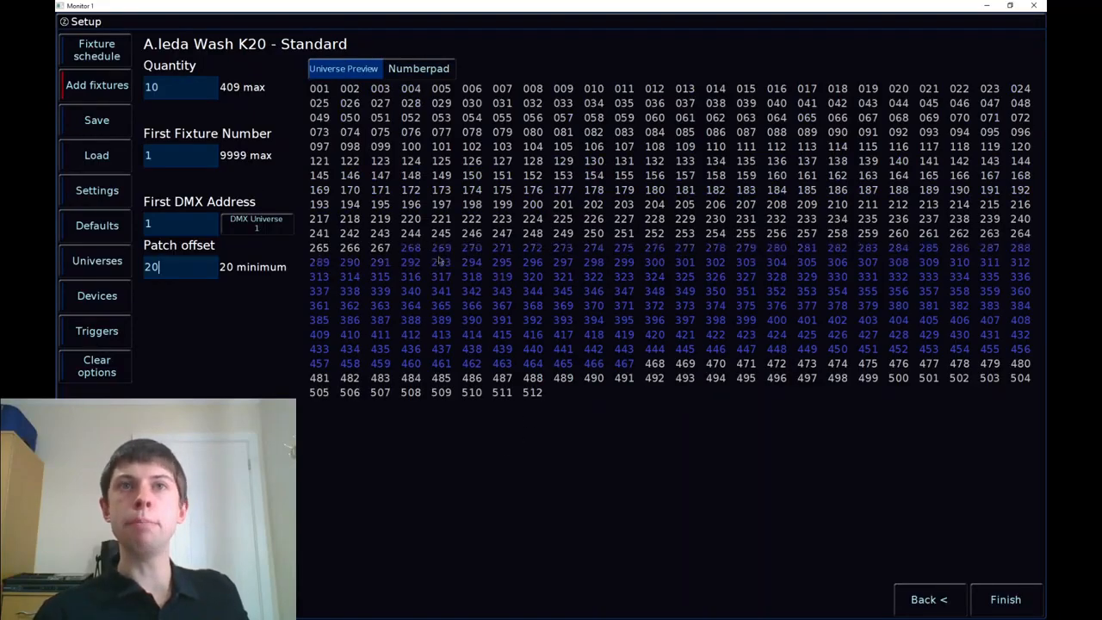
Try other first DMX addresses for the fixture block in the universe preview, including 105 and 80
{"action": "left_click", "coordinate": [563, 146]}
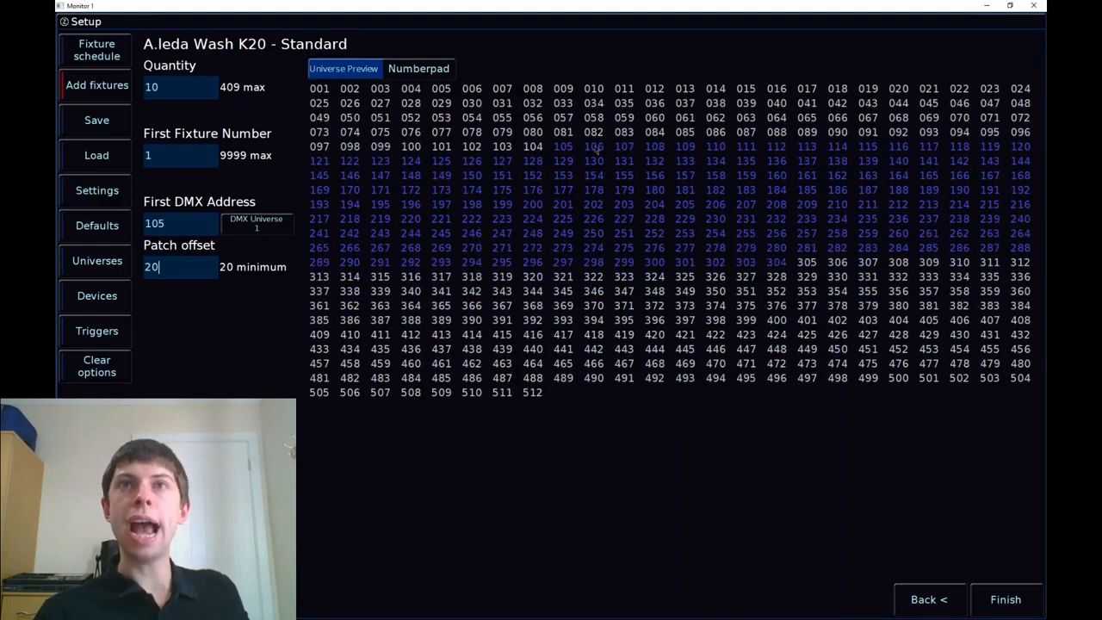
{"action": "left_click_drag", "start_coordinate": [596, 150], "coordinate": [555, 131]}
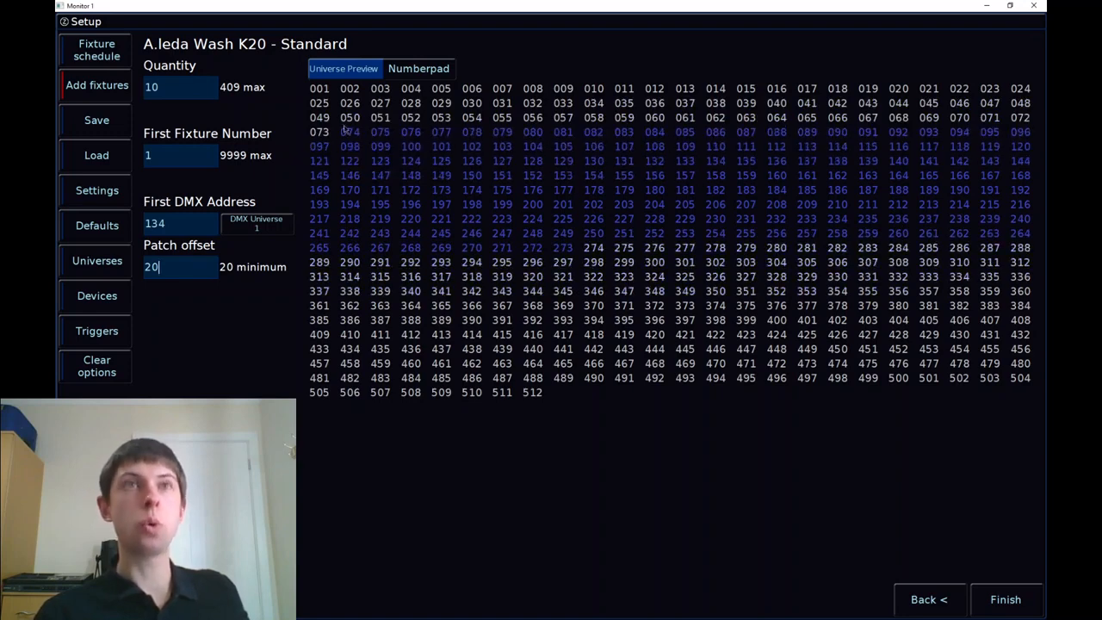
{"action": "left_click", "coordinate": [325, 94]}
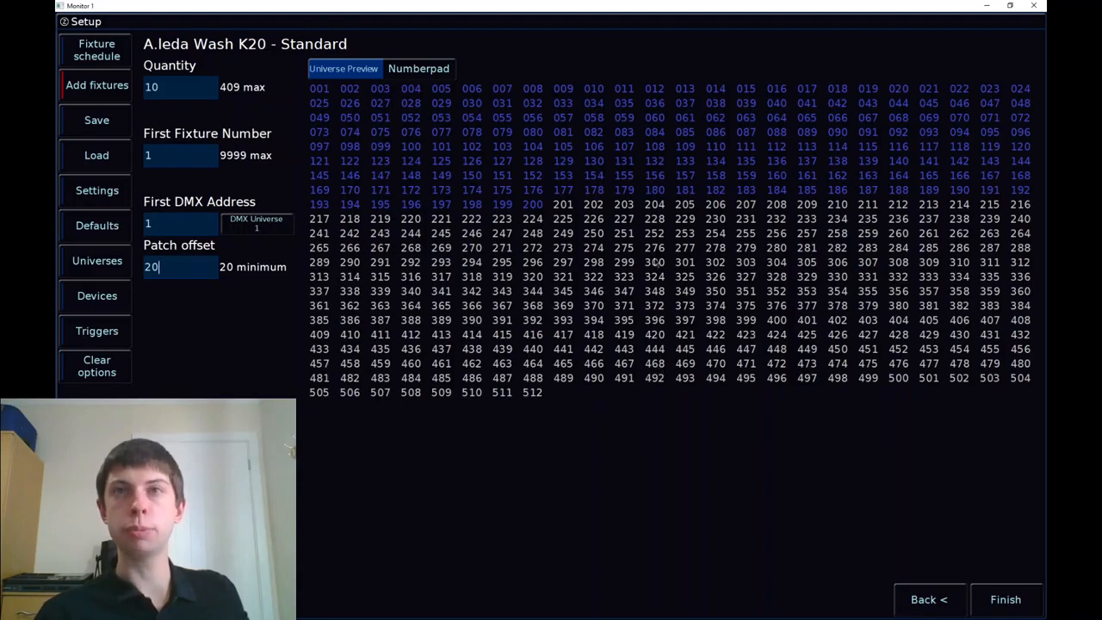
{"action": "left_click", "coordinate": [666, 219]}
{"action": "left_click", "coordinate": [836, 195]}
{"action": "left_click", "coordinate": [538, 132]}
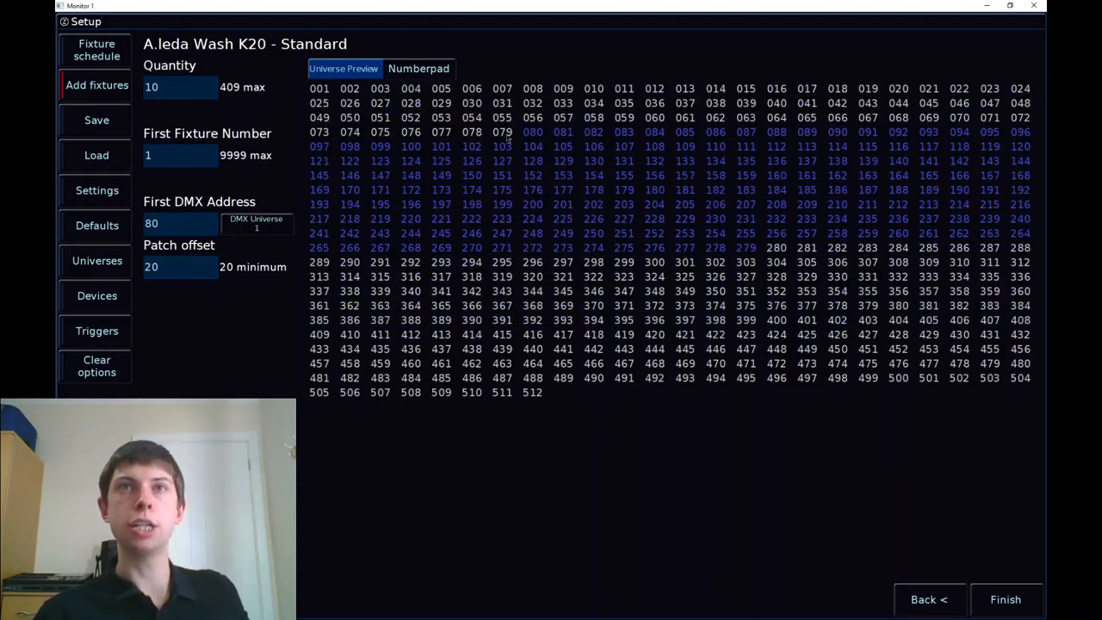
Place the fixture block at DMX address 1 in the universe preview and finish adding the ten fixtures
{"action": "left_click", "coordinate": [316, 92]}
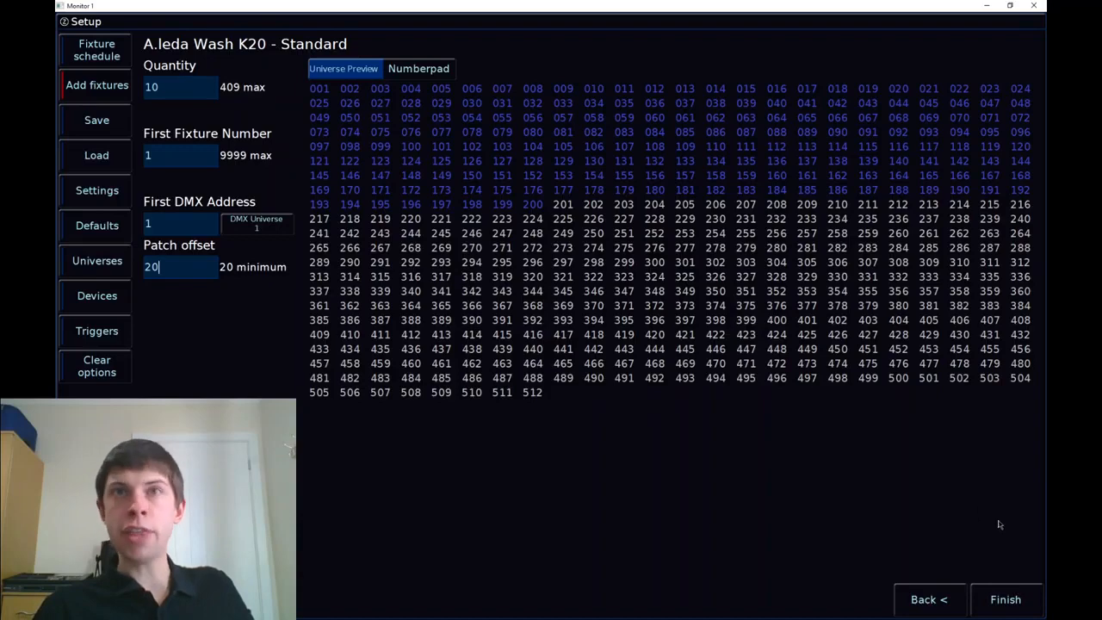
{"action": "left_click", "coordinate": [1032, 606]}
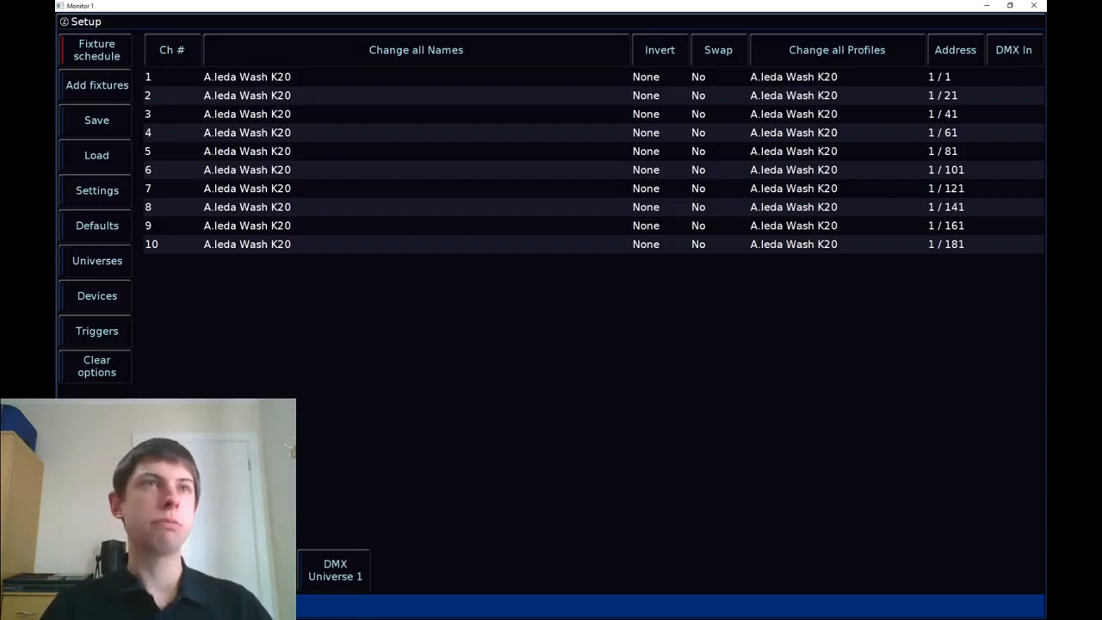
Change the channel number of the third fixture in the schedule to 13
{"action": "left_click", "coordinate": [161, 118]}
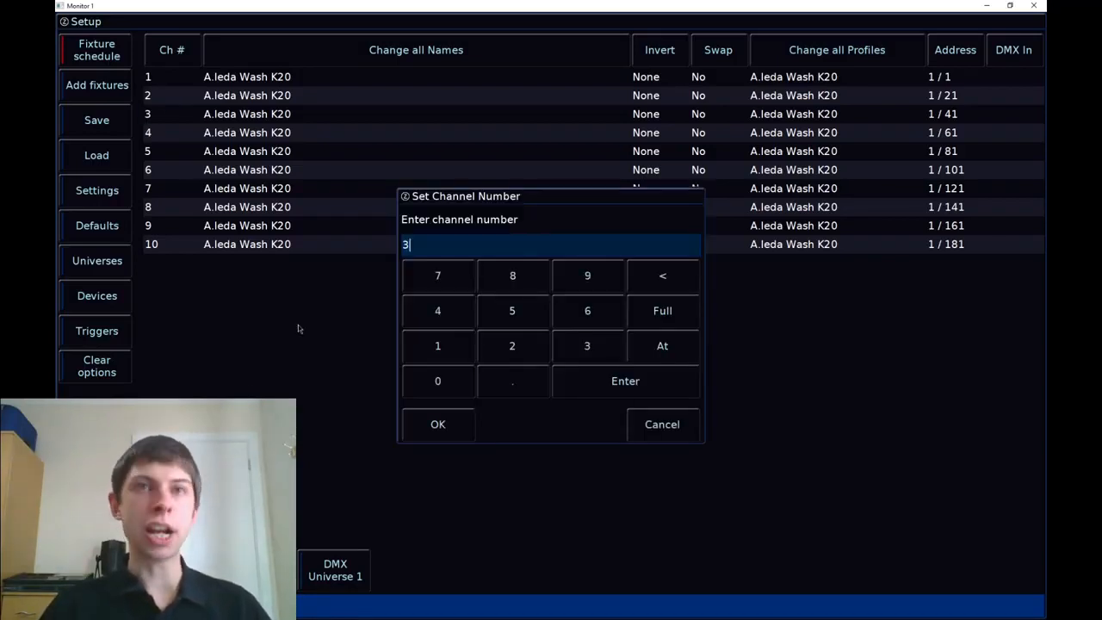
{"action": "type", "text": "13"}
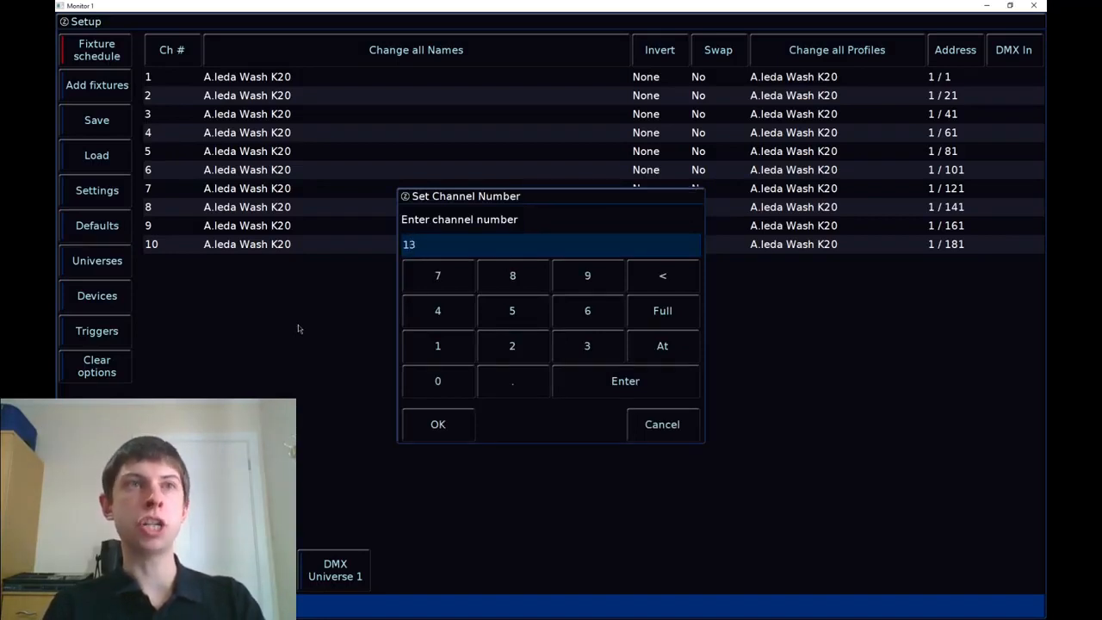
{"action": "key", "text": "Return"}
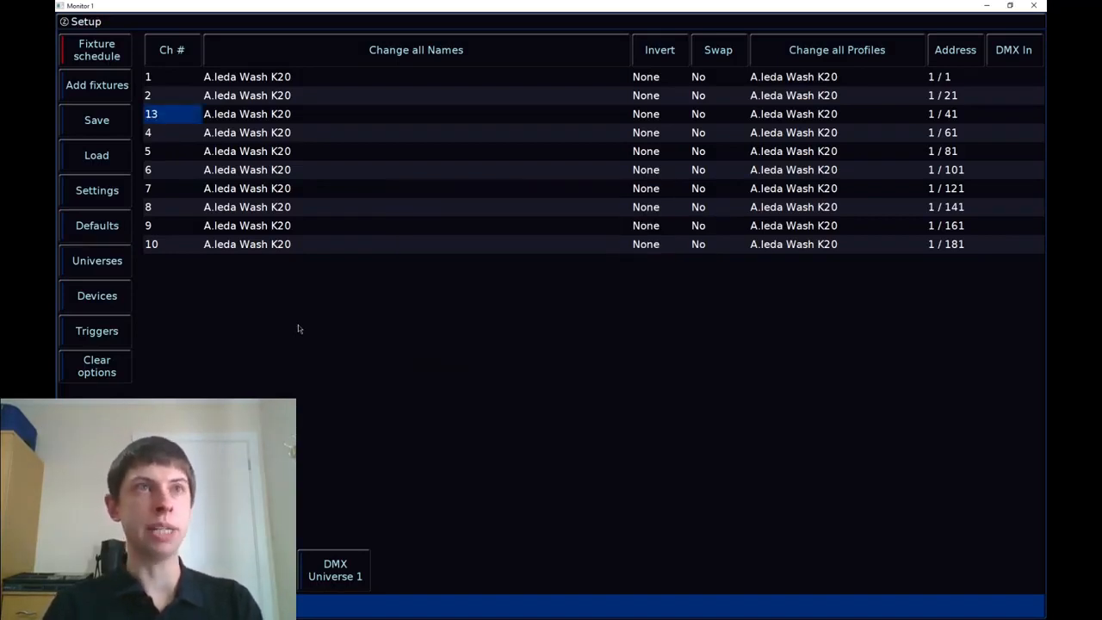
Set the channel number of the third fixture back to 3
{"action": "left_click", "coordinate": [174, 120]}
{"action": "type", "text": "3"}
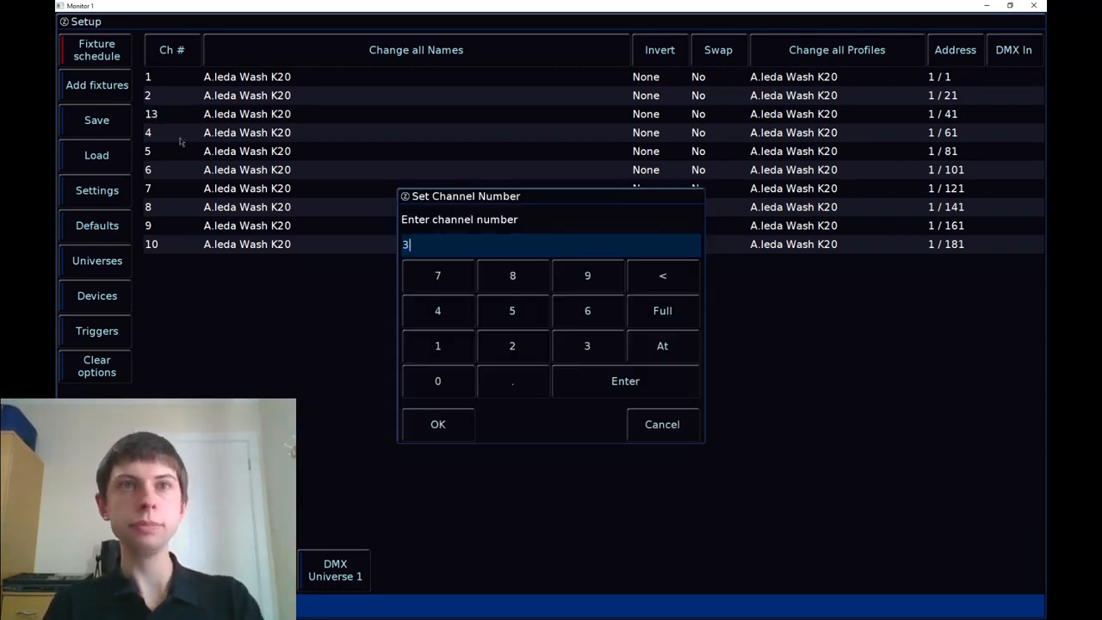
{"action": "key", "text": "Return"}
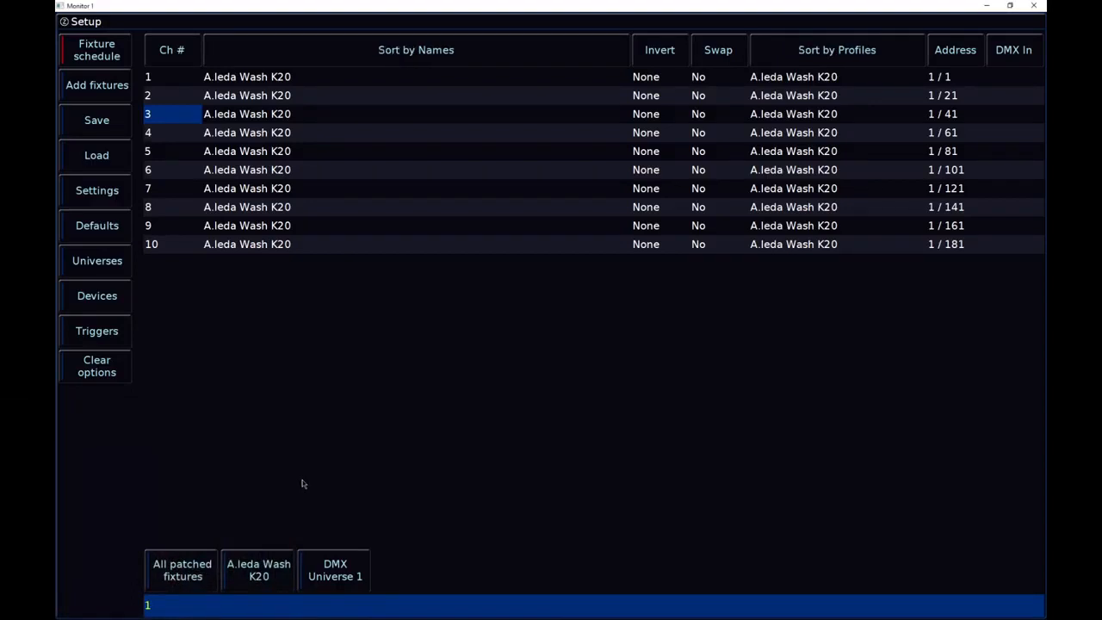
Select fixtures 1 Thru 10 and renumber their channels starting from 21
{"action": "key", "text": "shift+period"}
{"action": "type", "text": "10,"}
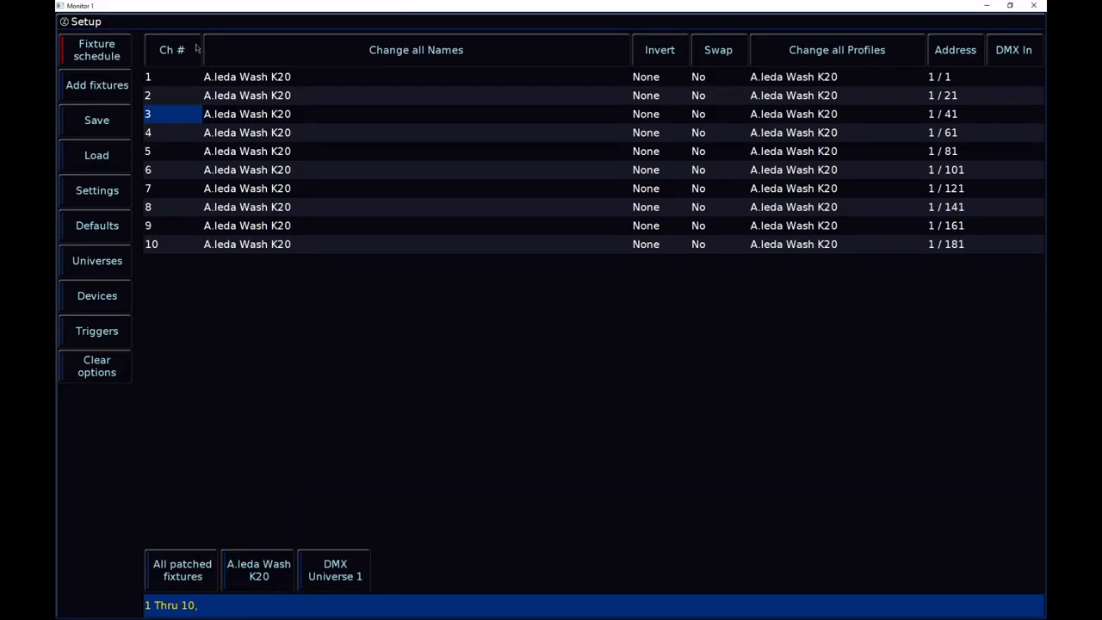
{"action": "left_click", "coordinate": [194, 49]}
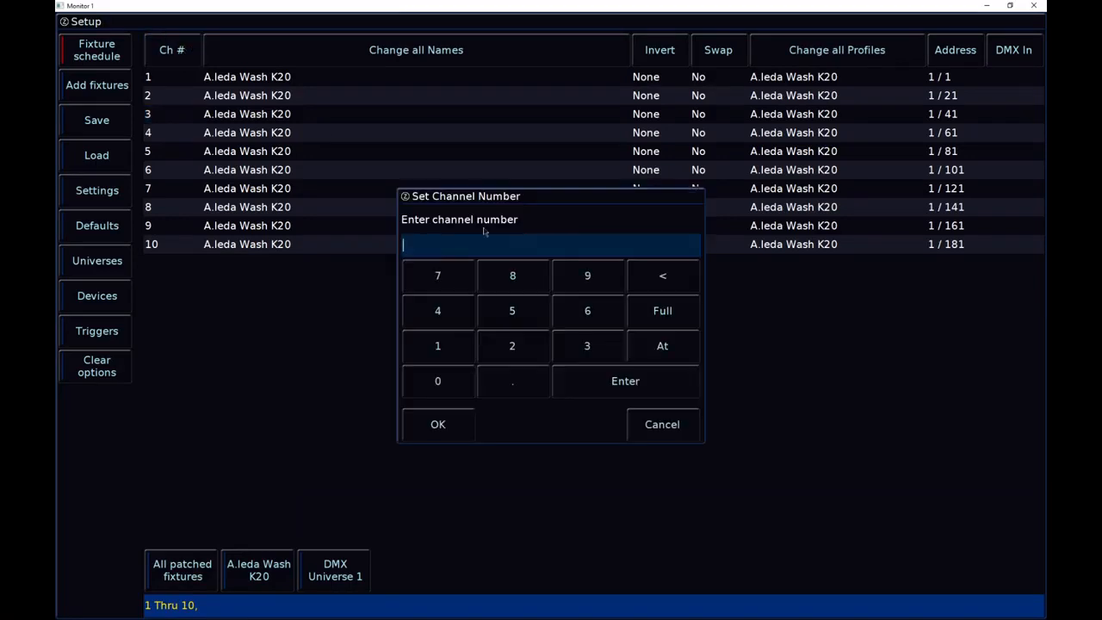
{"action": "type", "text": "21"}
{"action": "key", "text": "Return"}
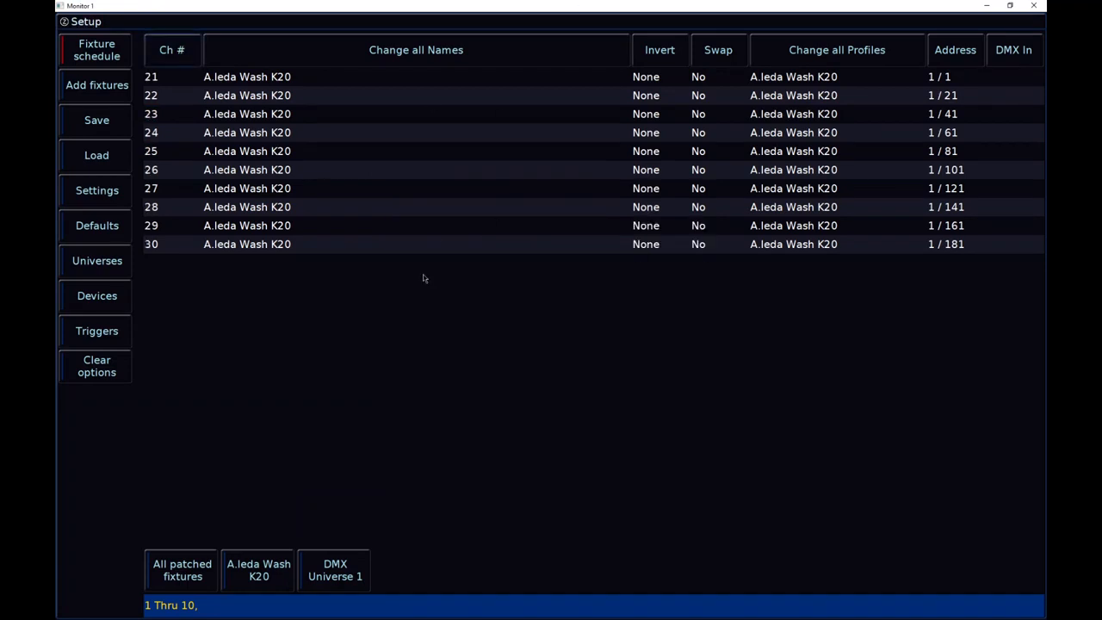
Renumber the channels of all ten fixtures starting from 1
{"action": "left_click", "coordinate": [168, 48]}
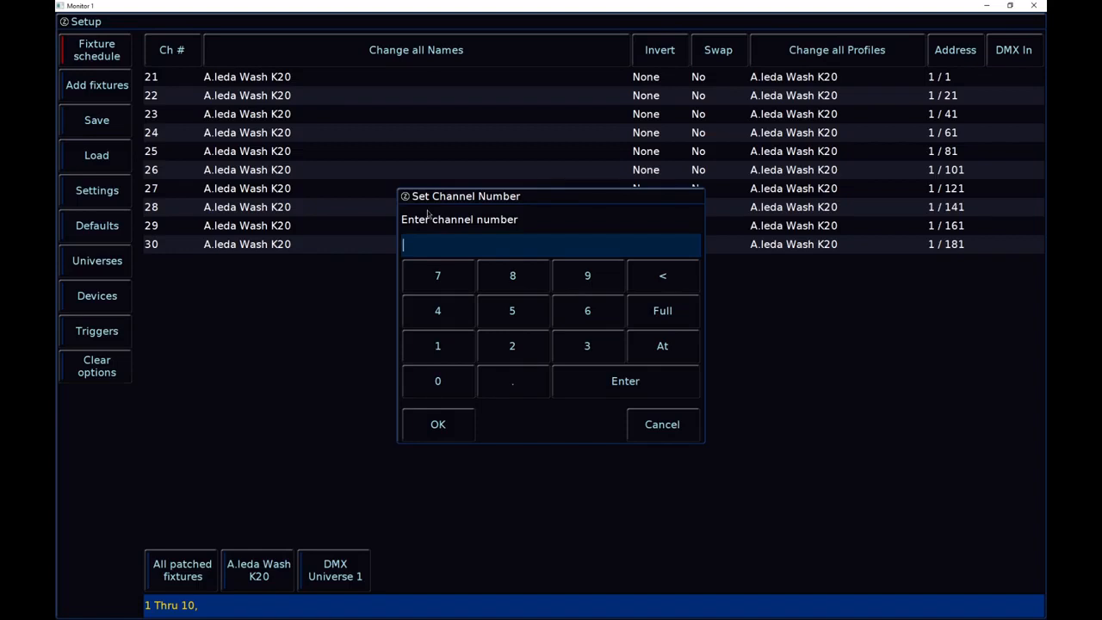
{"action": "type", "text": "1"}
{"action": "key", "text": "Return"}
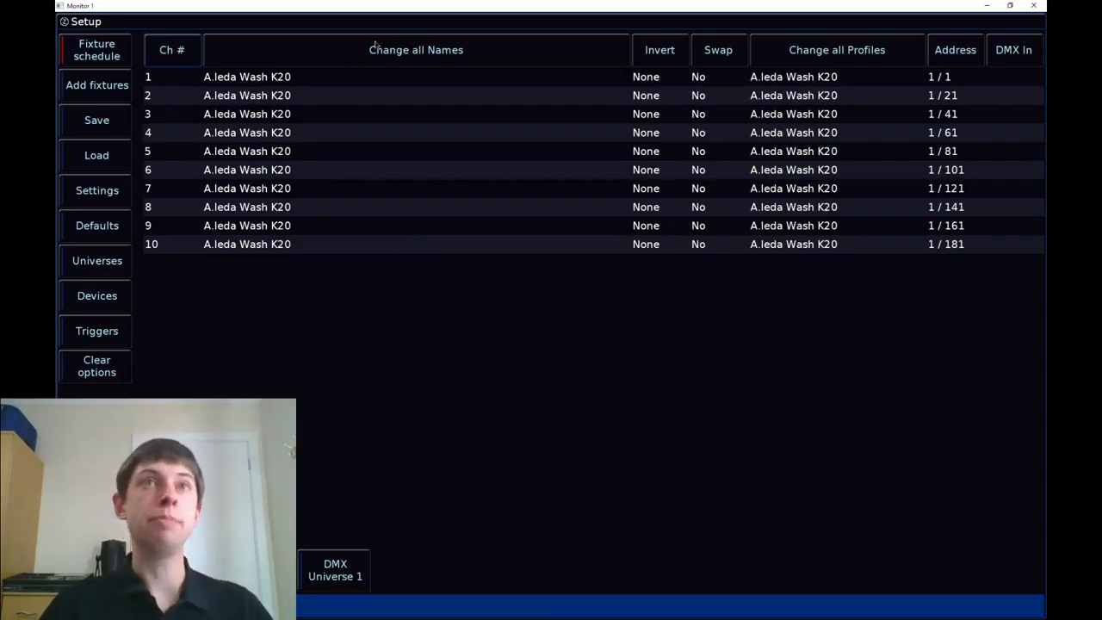
Rename all ten fixtures in the schedule to "Movers"
{"action": "left_click", "coordinate": [511, 197]}
{"action": "type", "text": "Mo"}
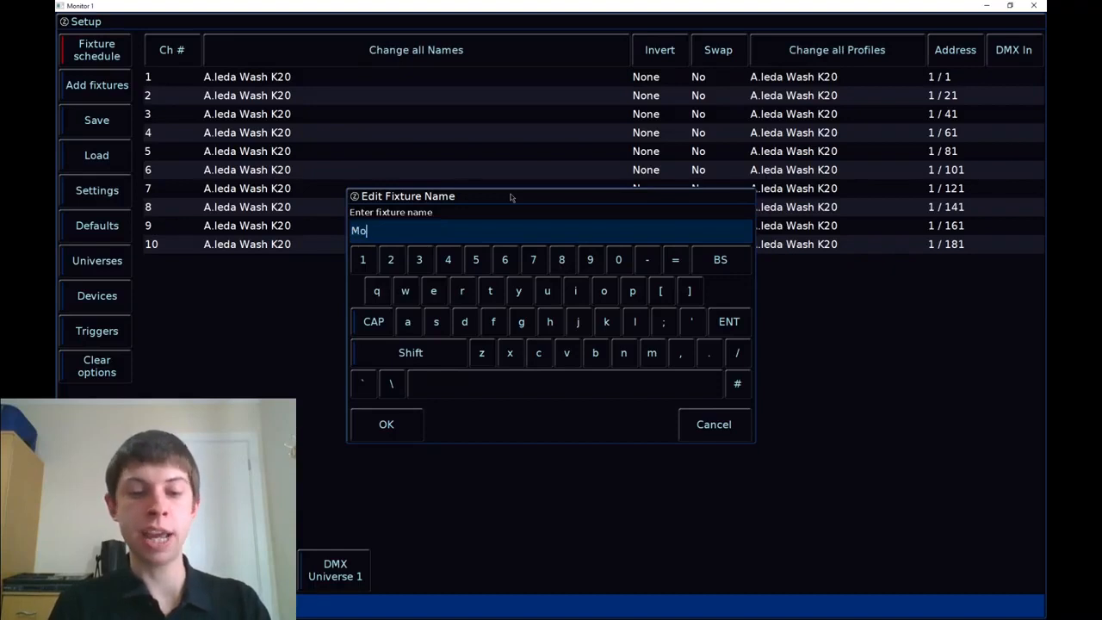
{"action": "type", "text": "vers"}
{"action": "key", "text": "Return"}
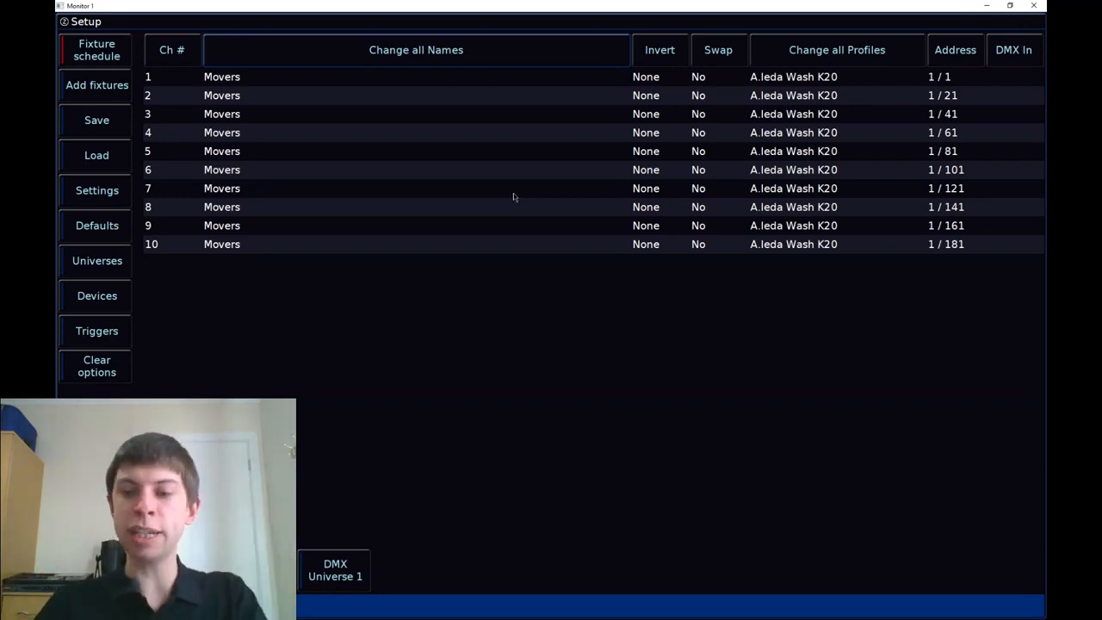
Exit setup to view the renamed fixtures in the output and fader windows, and return to the fixture schedule
{"action": "key", "text": "ctrl+s"}
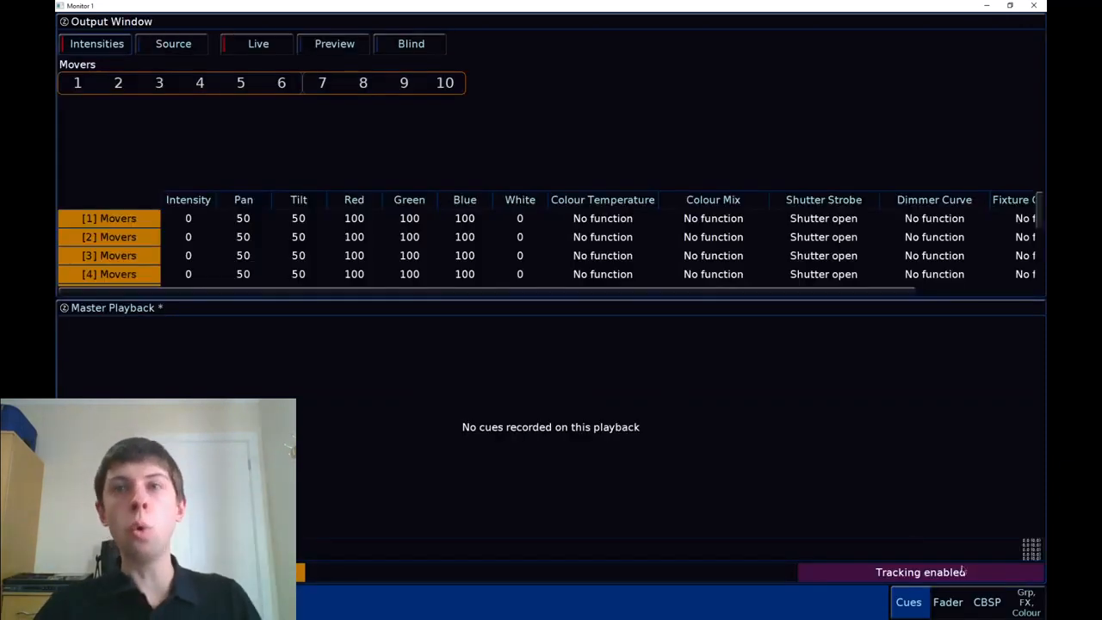
{"action": "left_click", "coordinate": [946, 605]}
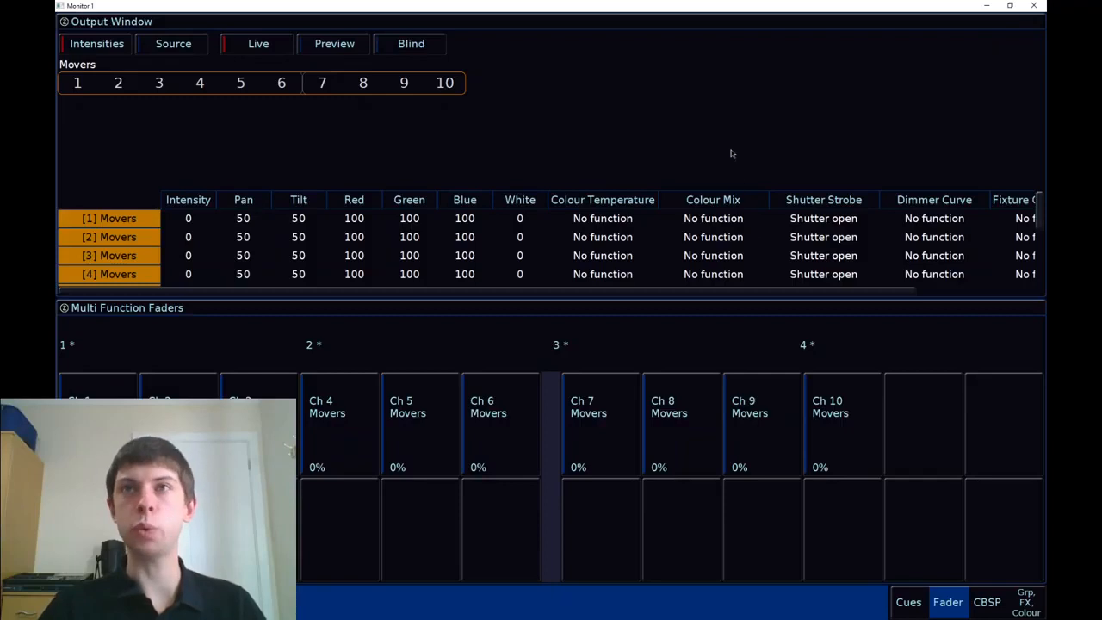
{"action": "key", "text": "F12"}
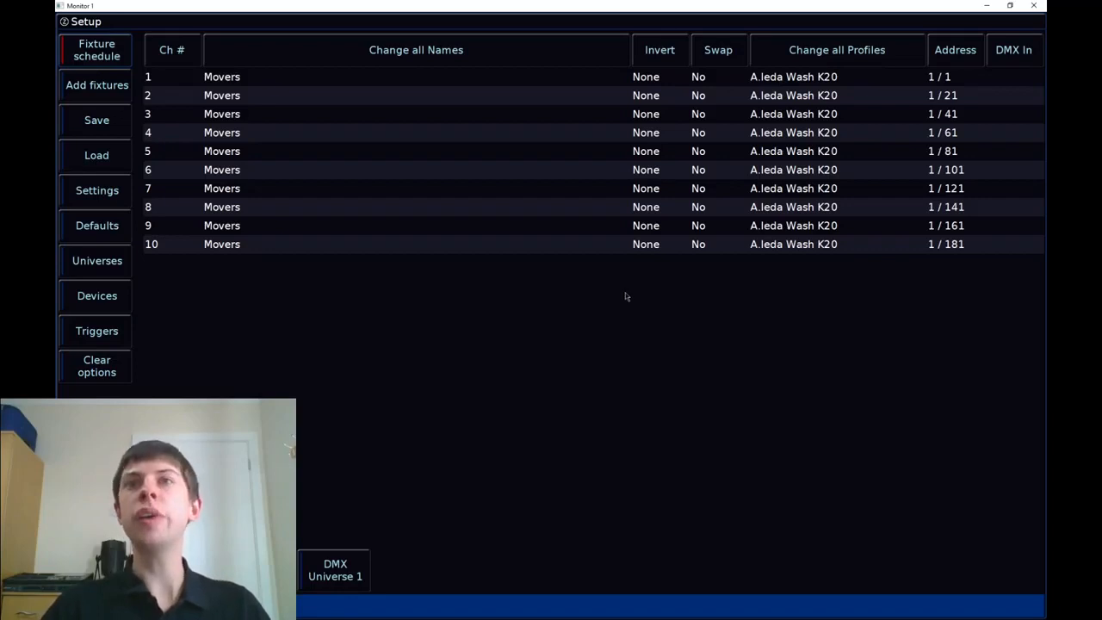
Examine the pan/tilt invert options for fixture 9 and the pan/tilt swap options for fixture 7 without changing either
{"action": "left_click", "coordinate": [656, 228]}
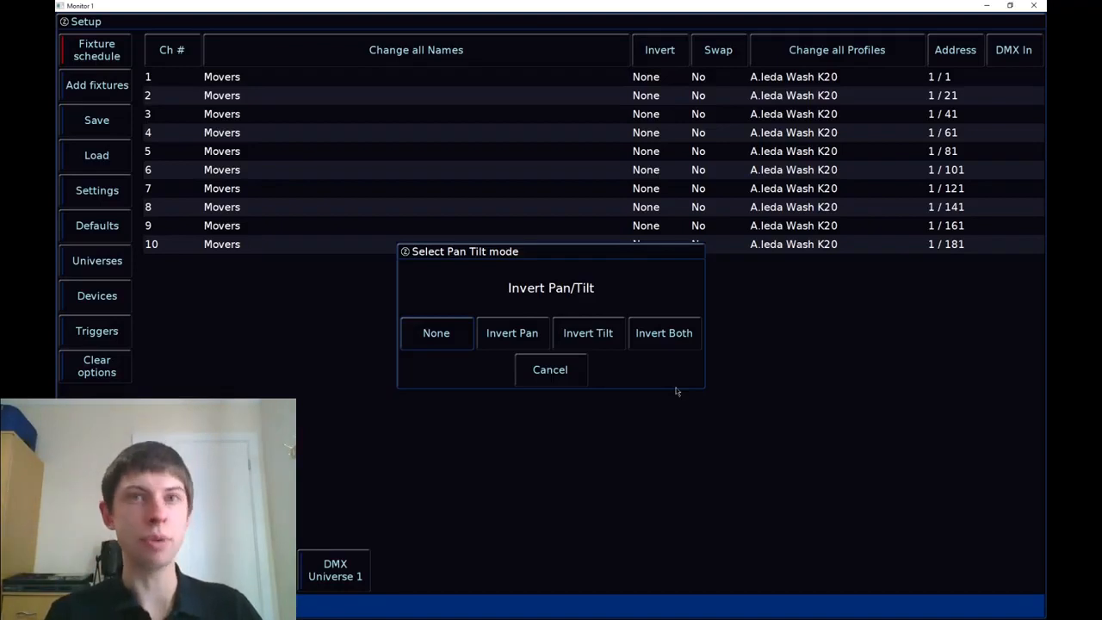
{"action": "left_click", "coordinate": [560, 370]}
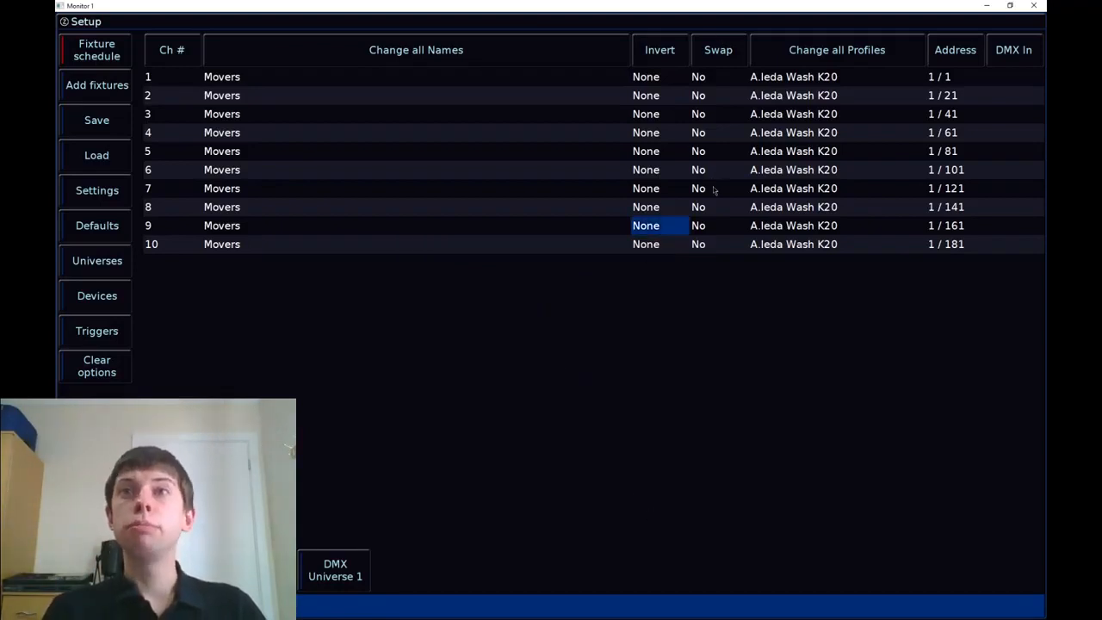
{"action": "left_click", "coordinate": [716, 185]}
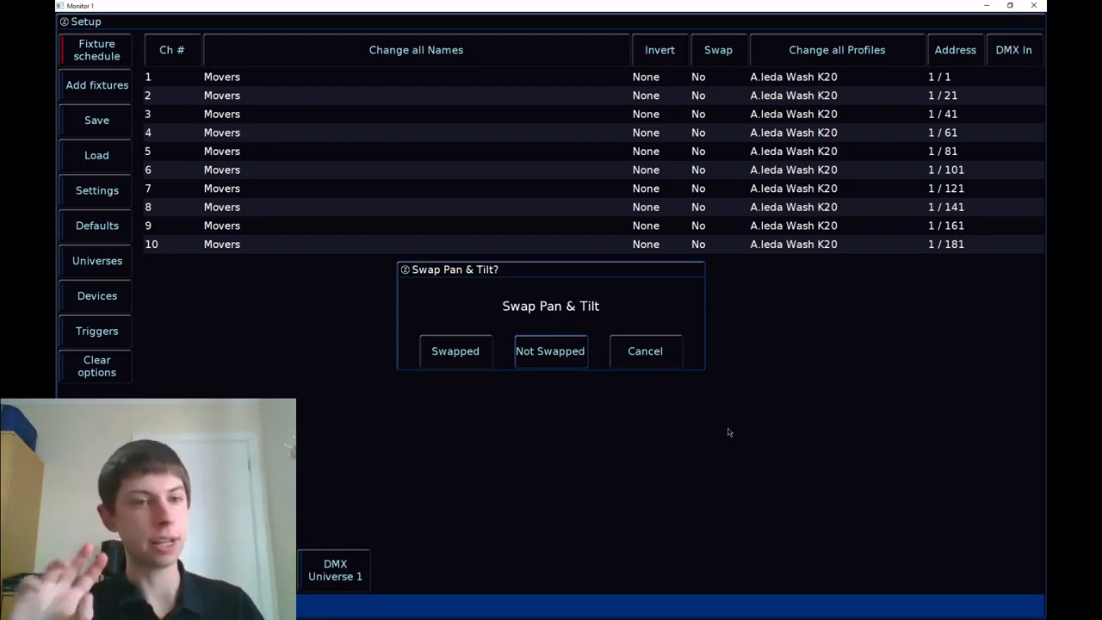
{"action": "left_click", "coordinate": [673, 365]}
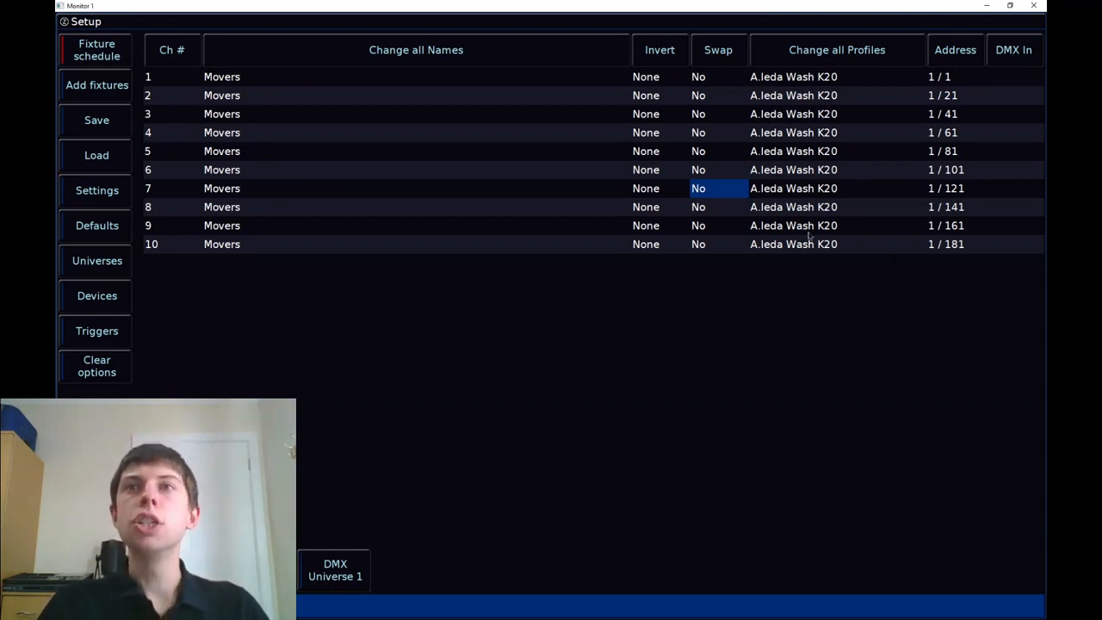
Examine the available A.leda Wash K20 profile modes for fixture 7 and leave its fixture type as is
{"action": "left_click", "coordinate": [820, 194]}
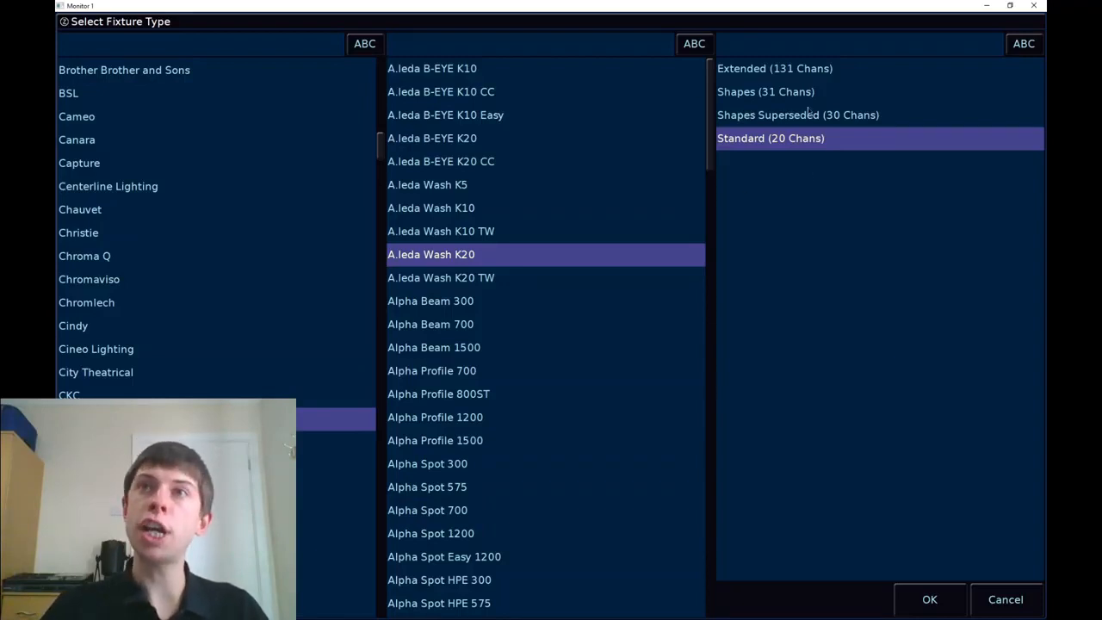
{"action": "left_click", "coordinate": [796, 126]}
{"action": "left_click", "coordinate": [778, 136]}
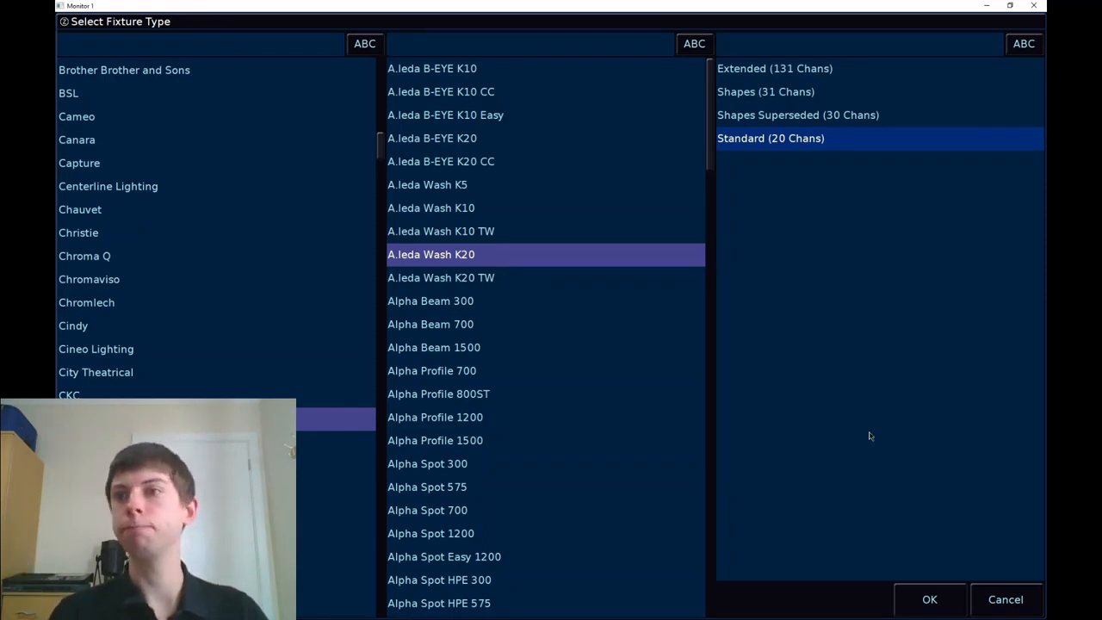
{"action": "left_click", "coordinate": [1032, 602]}
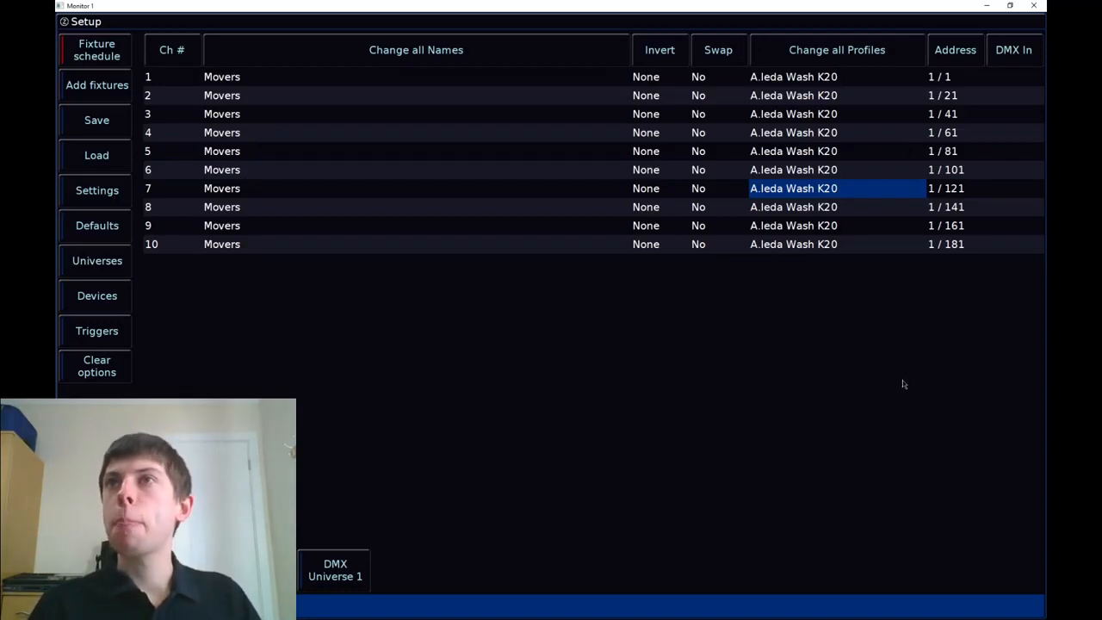
Set the DMX address of fixture 10 to 201 on universe 1
{"action": "left_click", "coordinate": [947, 189]}
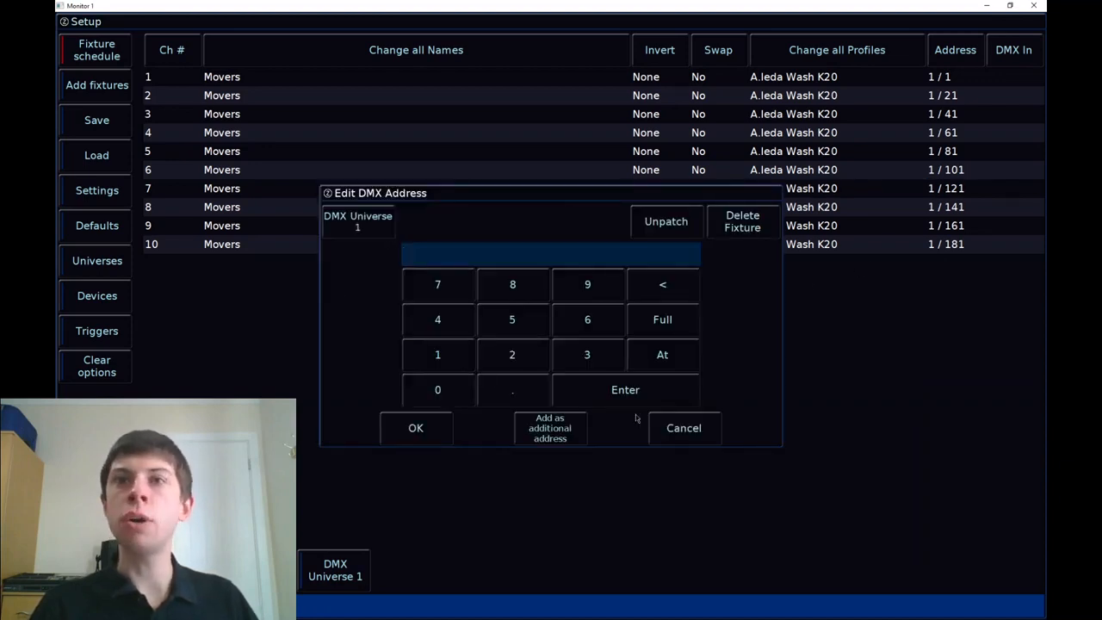
{"action": "left_click", "coordinate": [675, 421]}
{"action": "left_click", "coordinate": [950, 256]}
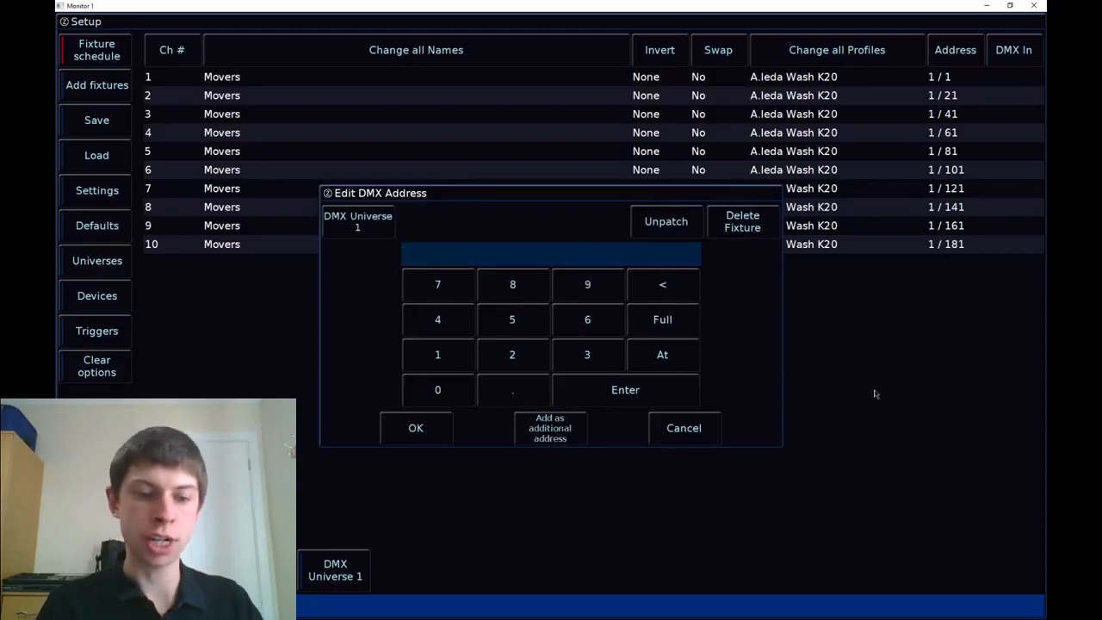
{"action": "type", "text": "201"}
{"action": "key", "text": "Return"}
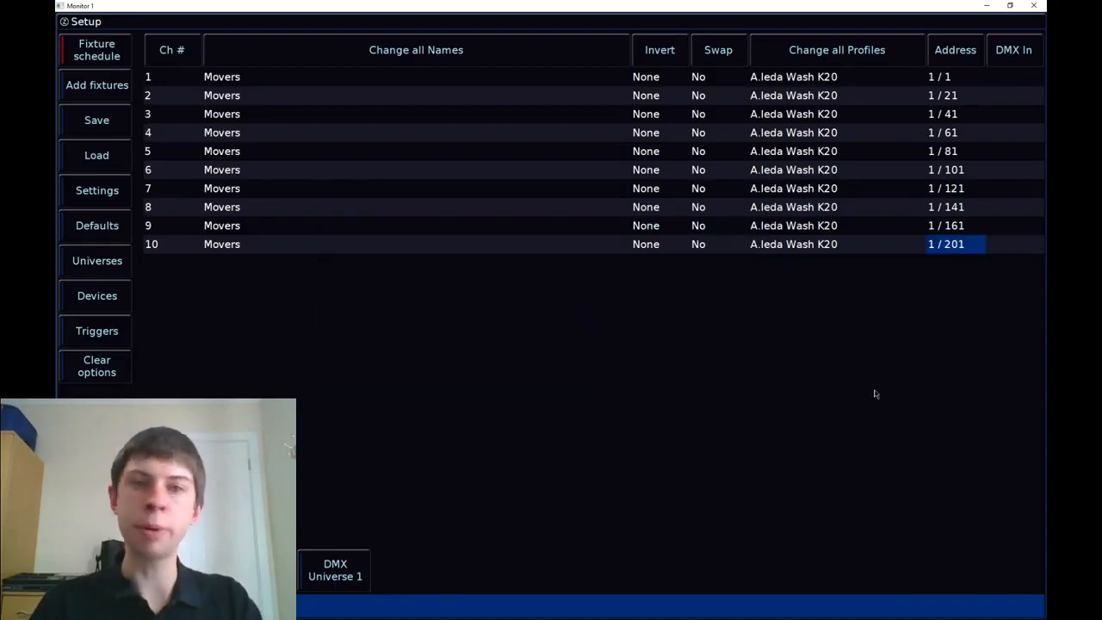
Set the DMX address of fixture 10 back to 181
{"action": "left_click", "coordinate": [950, 247]}
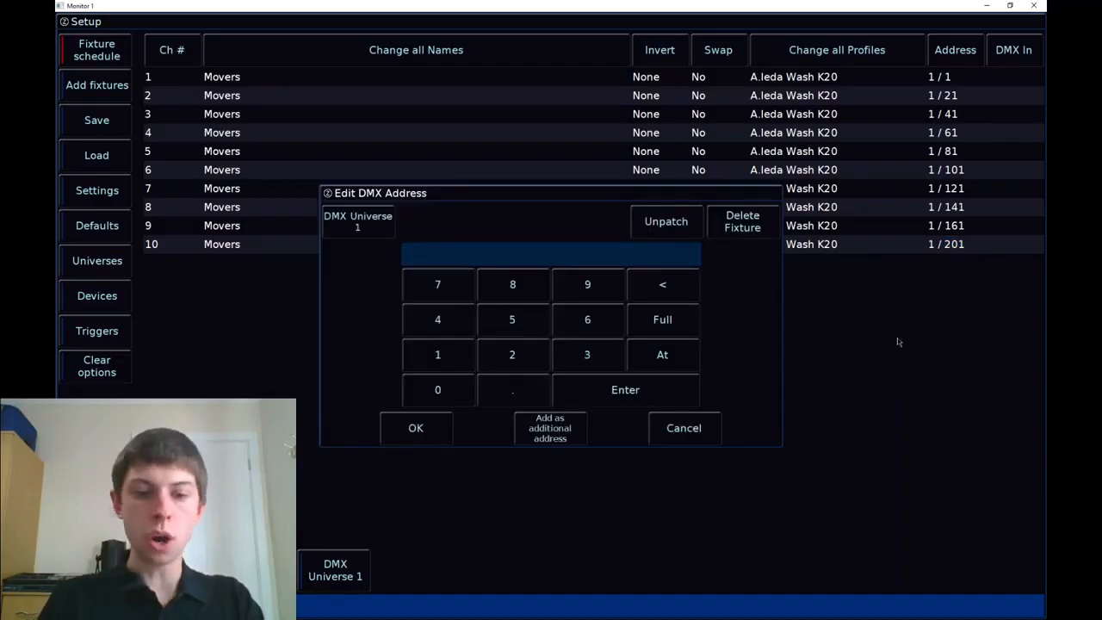
{"action": "type", "text": "181"}
{"action": "key", "text": "Return"}
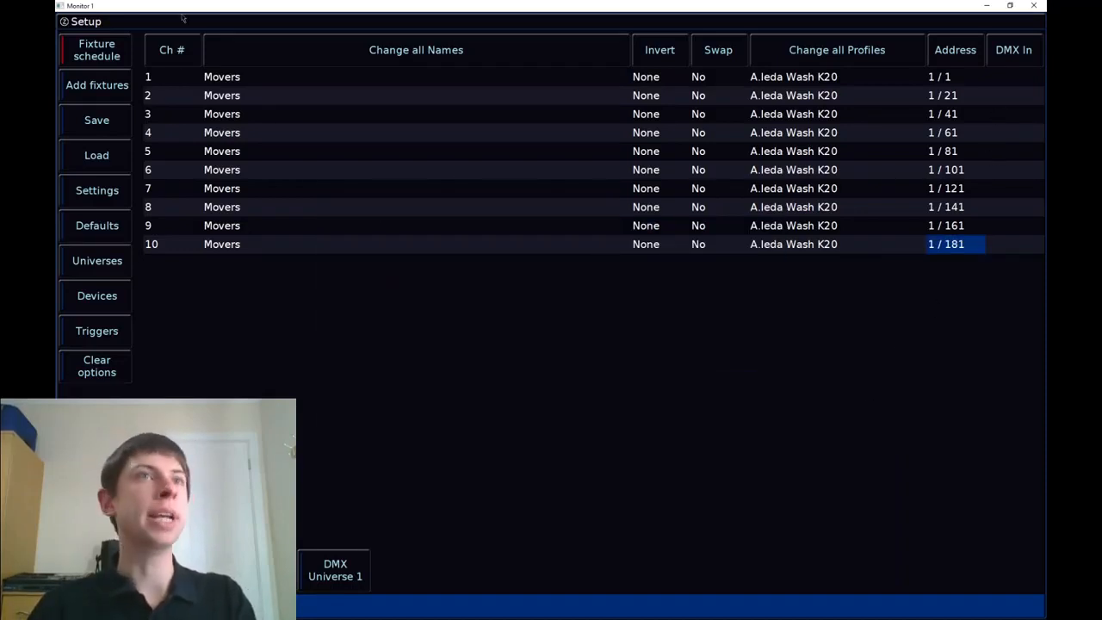
Re-address all ten fixtures consecutively starting from DMX address 201 on universe 1
{"action": "left_click", "coordinate": [958, 75]}
{"action": "type", "text": "201"}
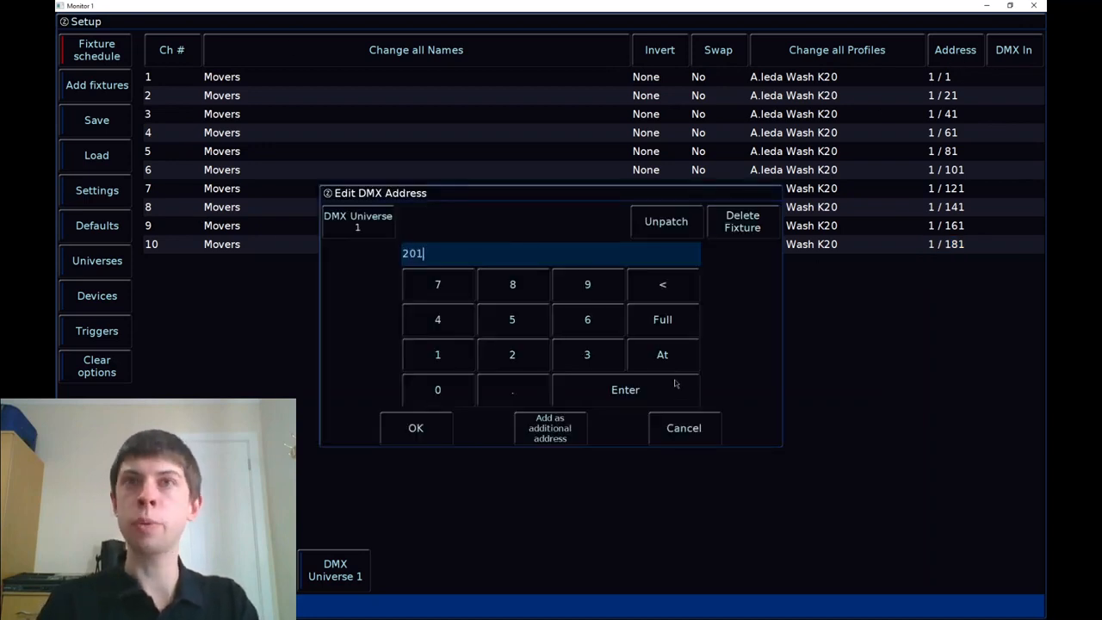
{"action": "left_click", "coordinate": [676, 384]}
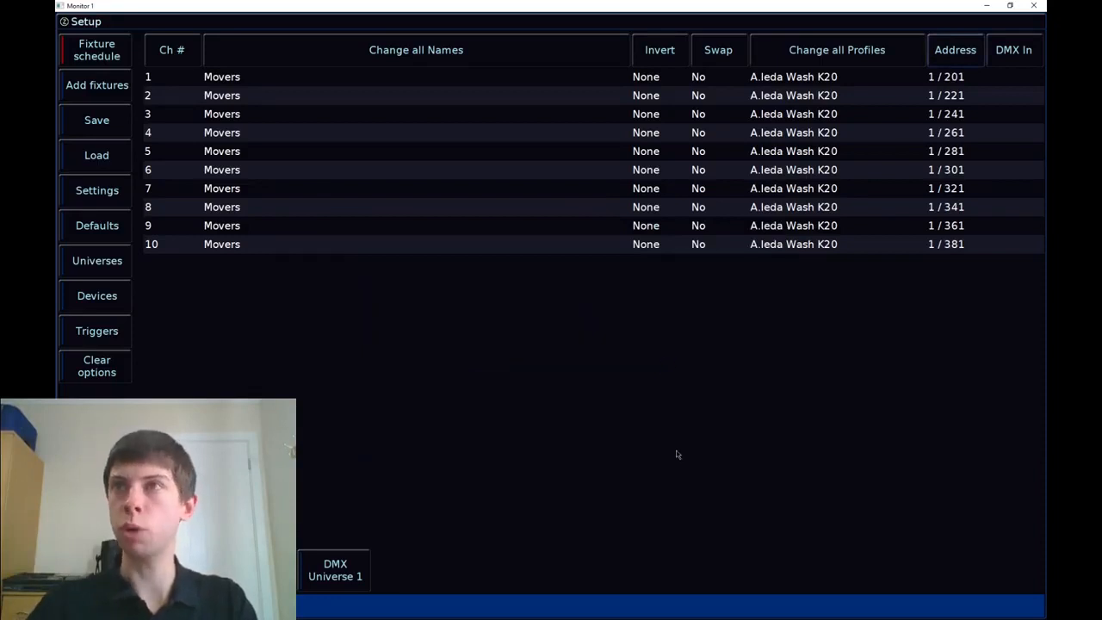
Re-address all ten fixtures consecutively starting from DMX address 1
{"action": "left_click", "coordinate": [956, 58]}
{"action": "type", "text": "1"}
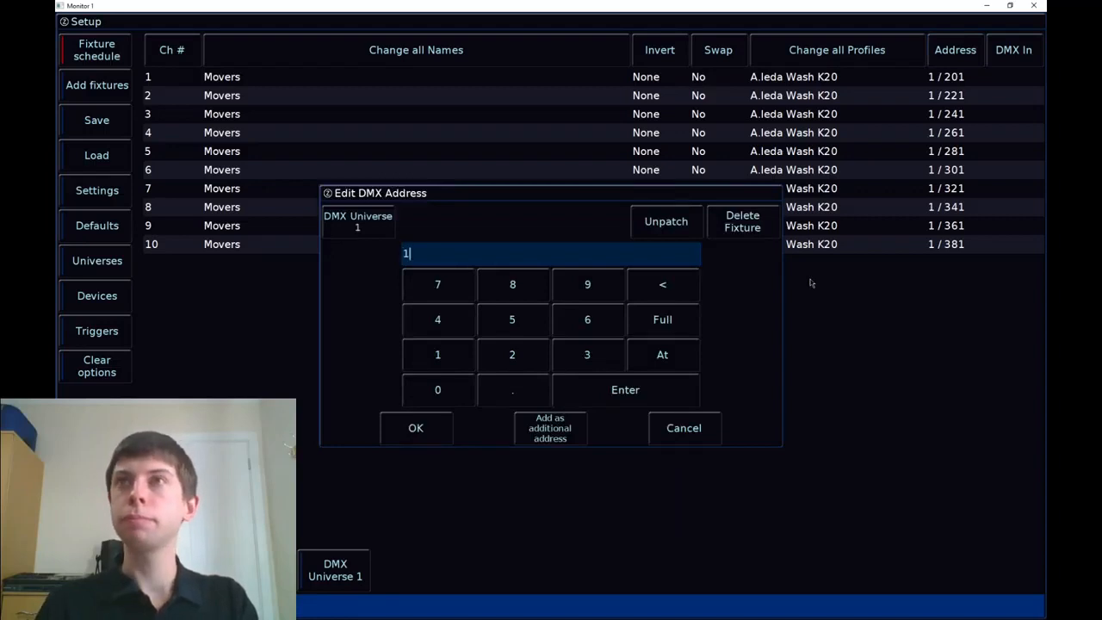
{"action": "key", "text": "Return"}
Move all ten fixtures to DMX universe 10
{"action": "left_click", "coordinate": [944, 50]}
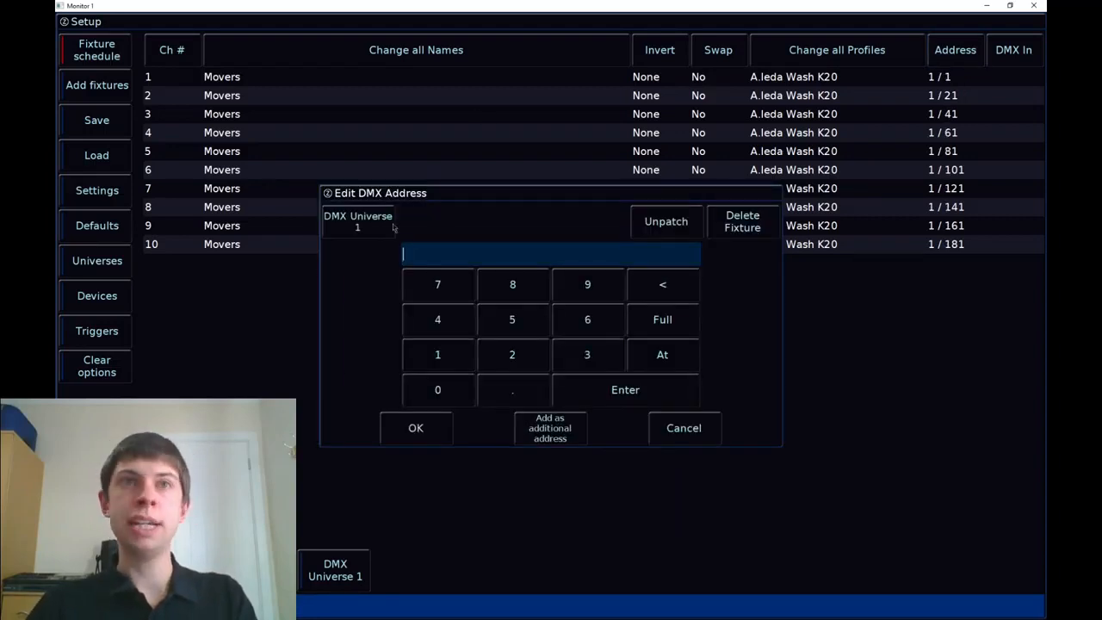
{"action": "left_click", "coordinate": [699, 424]}
{"action": "left_click", "coordinate": [964, 57]}
{"action": "left_click", "coordinate": [379, 225]}
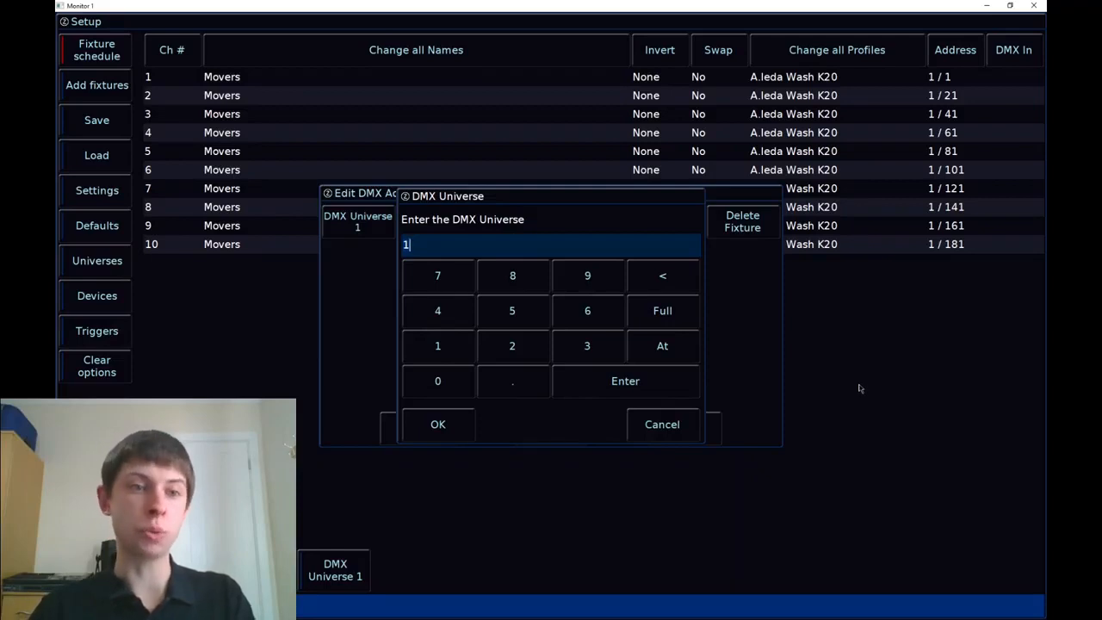
{"action": "type", "text": "0"}
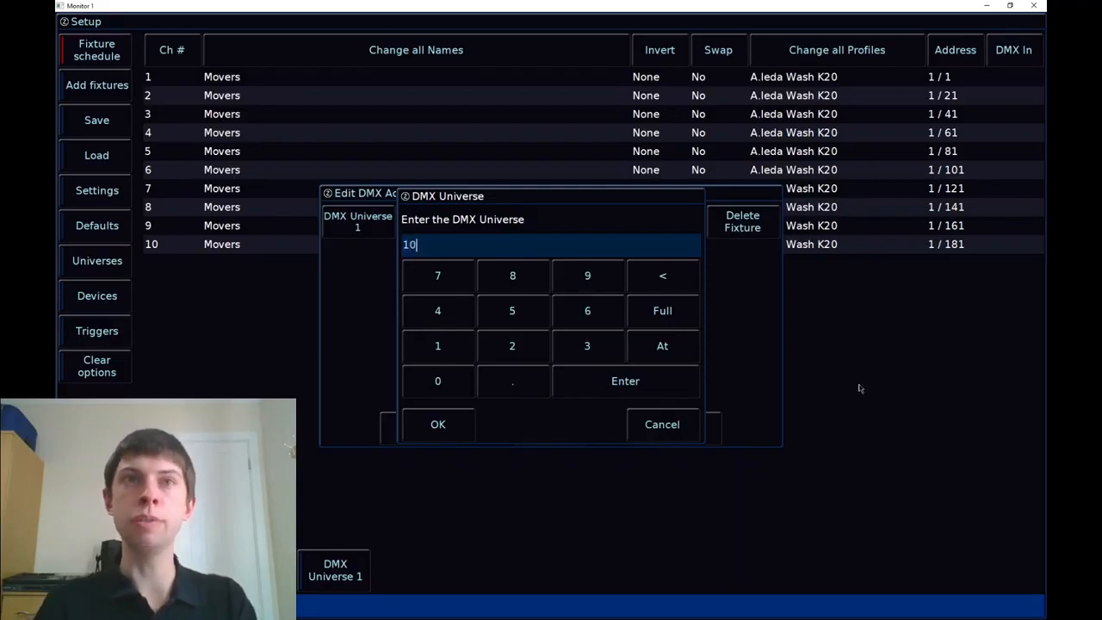
{"action": "key", "text": "Return"}
{"action": "key", "text": "Return"}
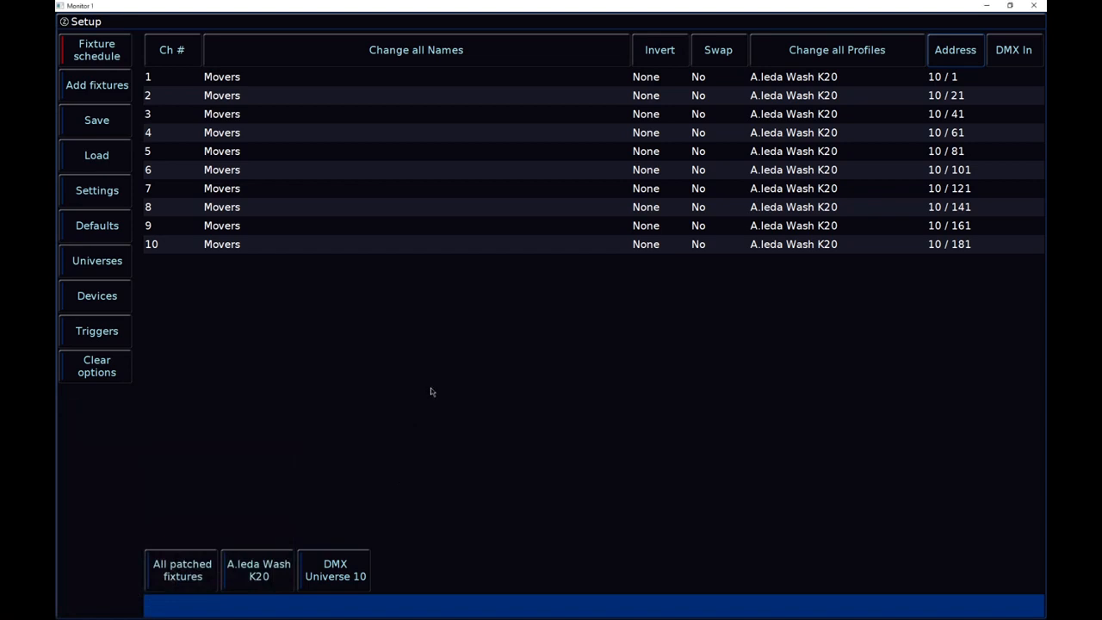
Select fixtures 1 Thru 10 with command syntax and re-address them starting at 1.201
{"action": "type", "text": "1"}
{"action": "type", "text": ">10"}
{"action": "type", "text": "@"}
{"action": "type", "text": "1.201"}
{"action": "key", "text": "Return"}
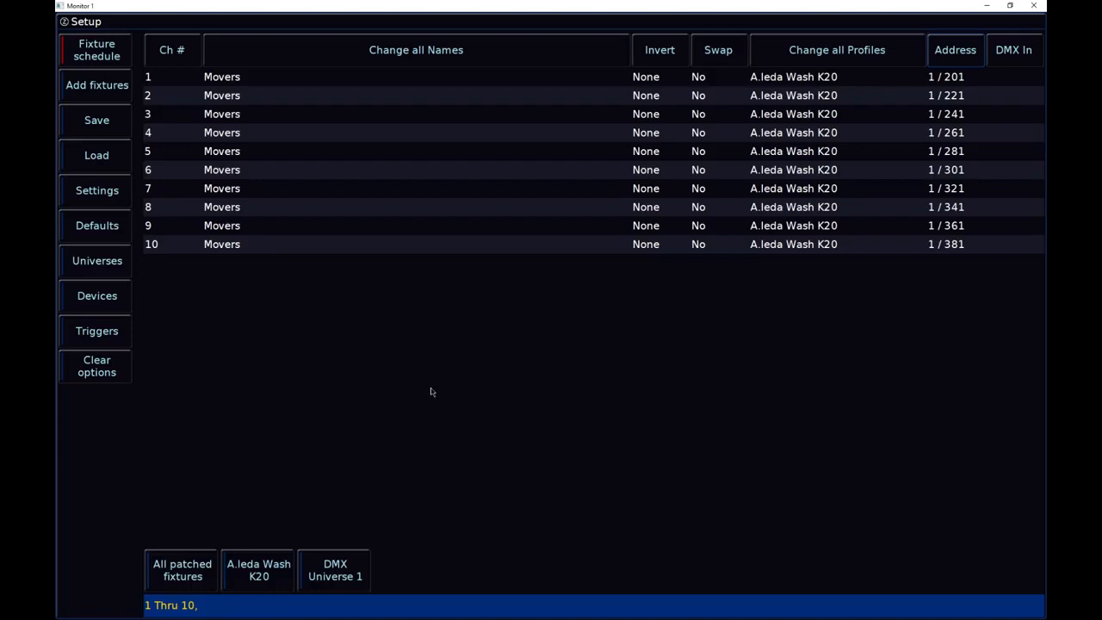
Re-address the selected fixtures 1 Thru 10 starting at DMX address 1 with command syntax
{"action": "type", "text": "@ 1"}
{"action": "key", "text": "Return"}
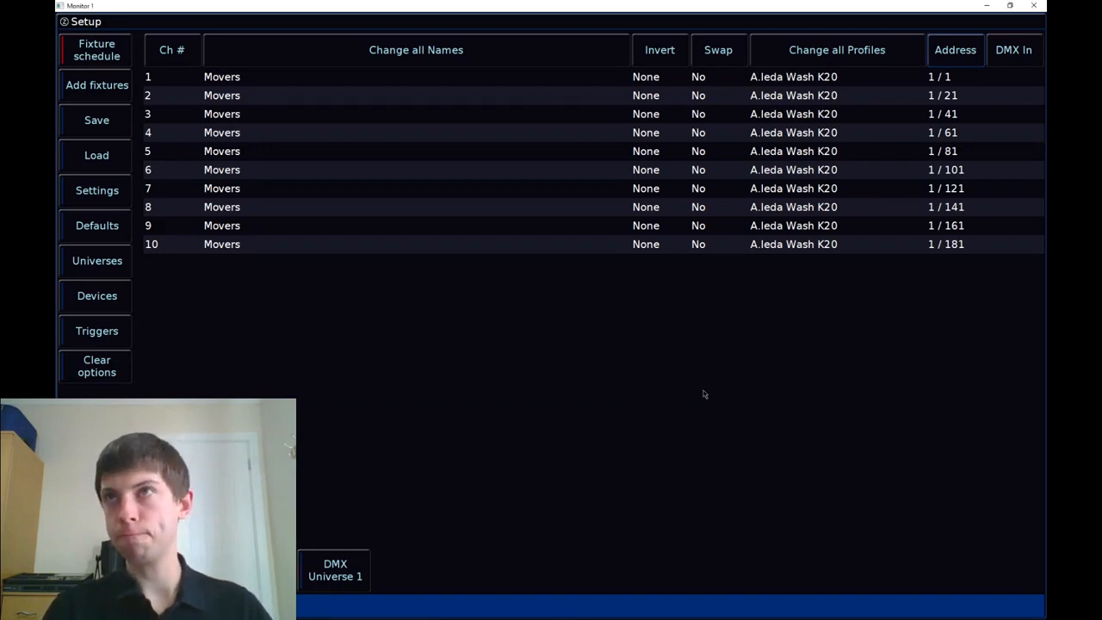
Unpatch fixture 10, check the channels shown in the output window, and return to the fixture schedule
{"action": "left_click", "coordinate": [971, 249]}
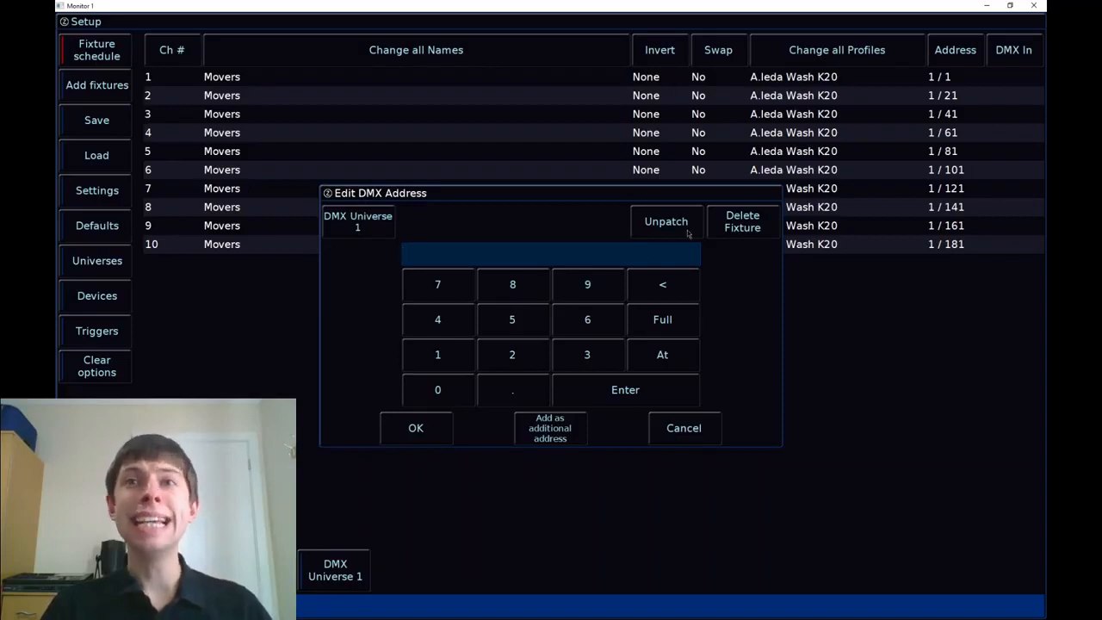
{"action": "left_click", "coordinate": [678, 439]}
{"action": "left_click", "coordinate": [947, 246]}
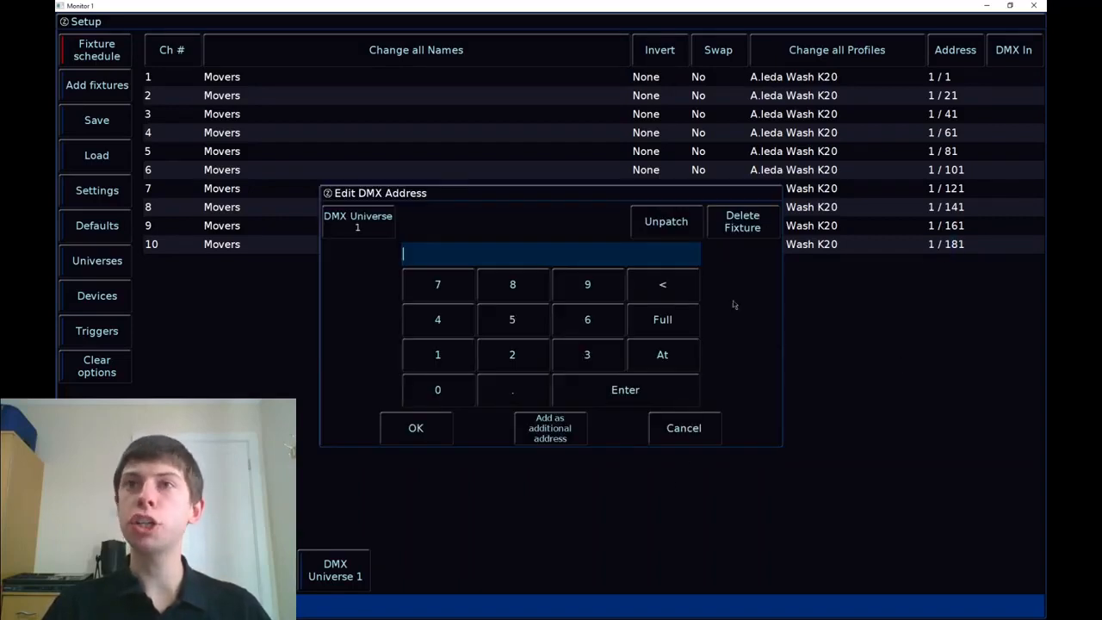
{"action": "left_click", "coordinate": [637, 232]}
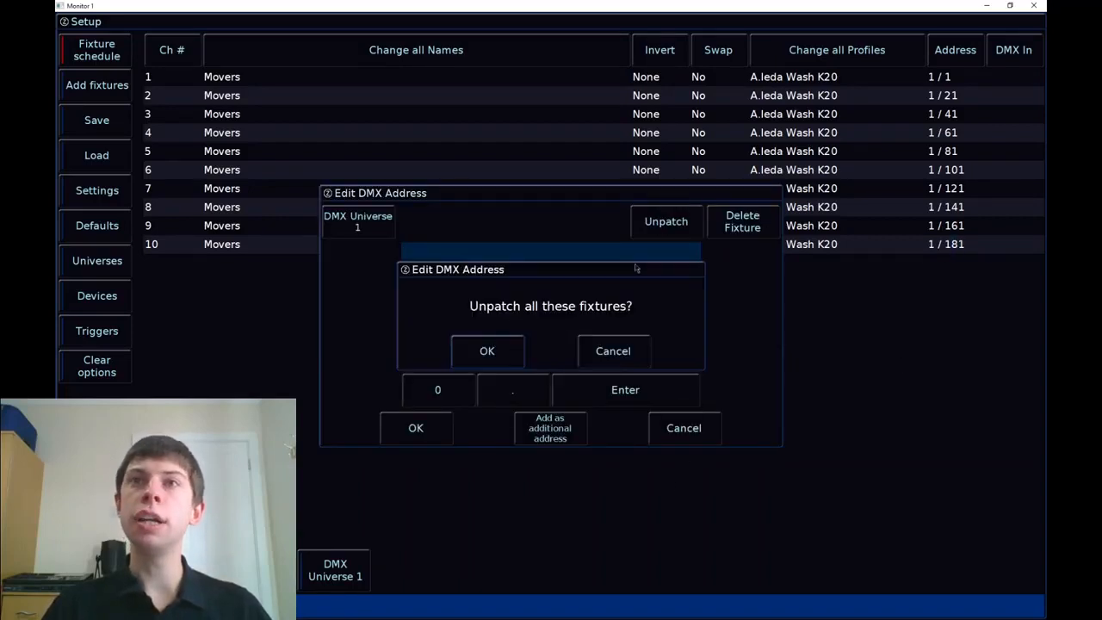
{"action": "left_click", "coordinate": [518, 359]}
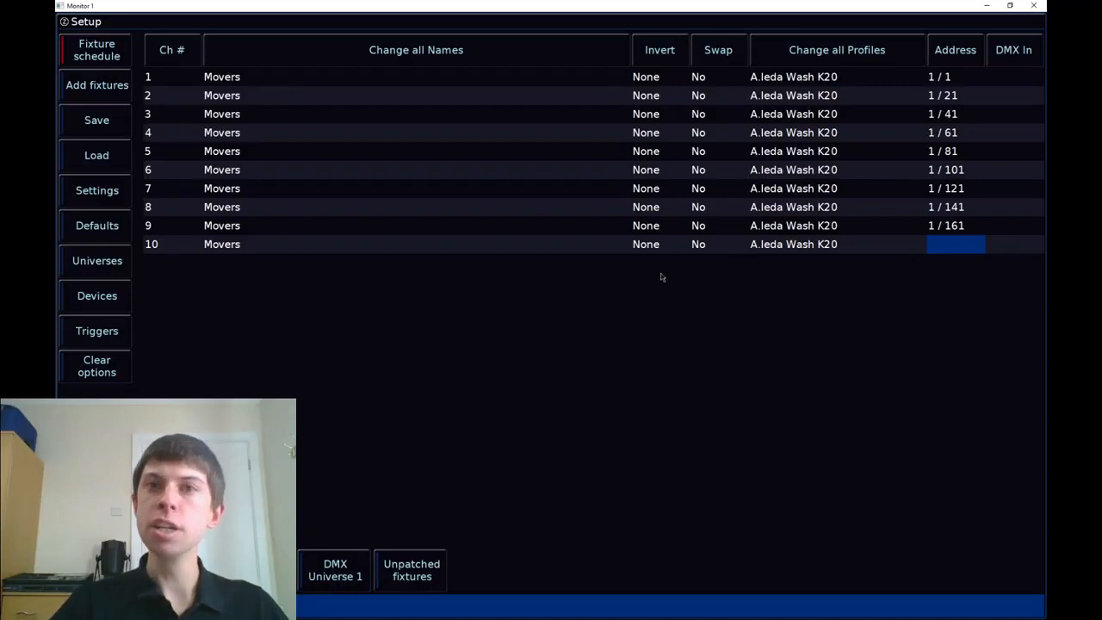
{"action": "key", "text": "Escape"}
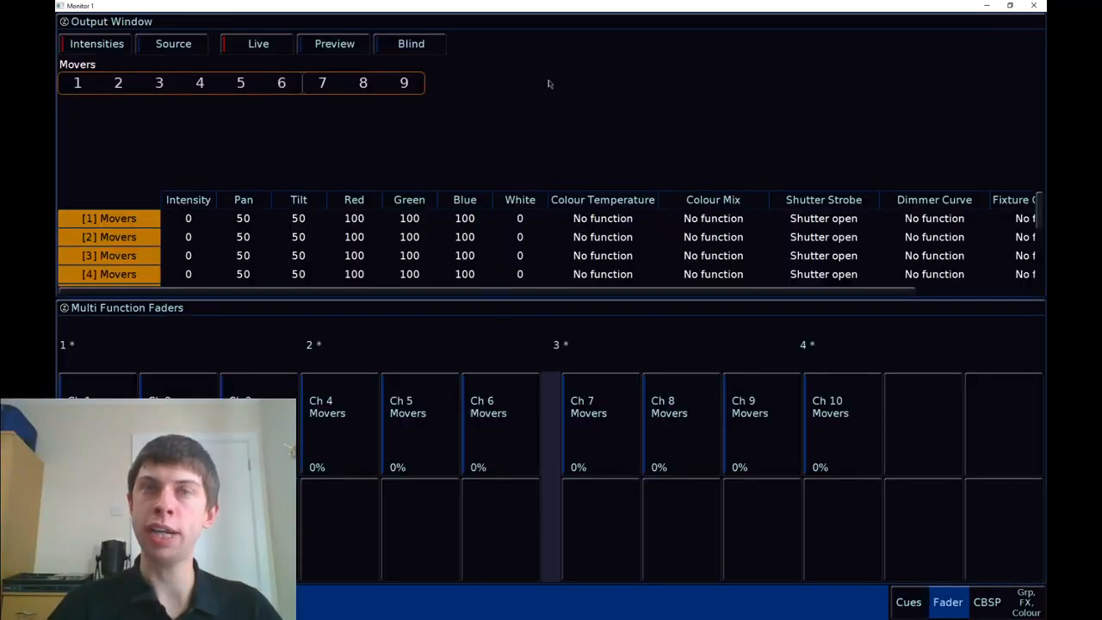
{"action": "key", "text": "F12"}
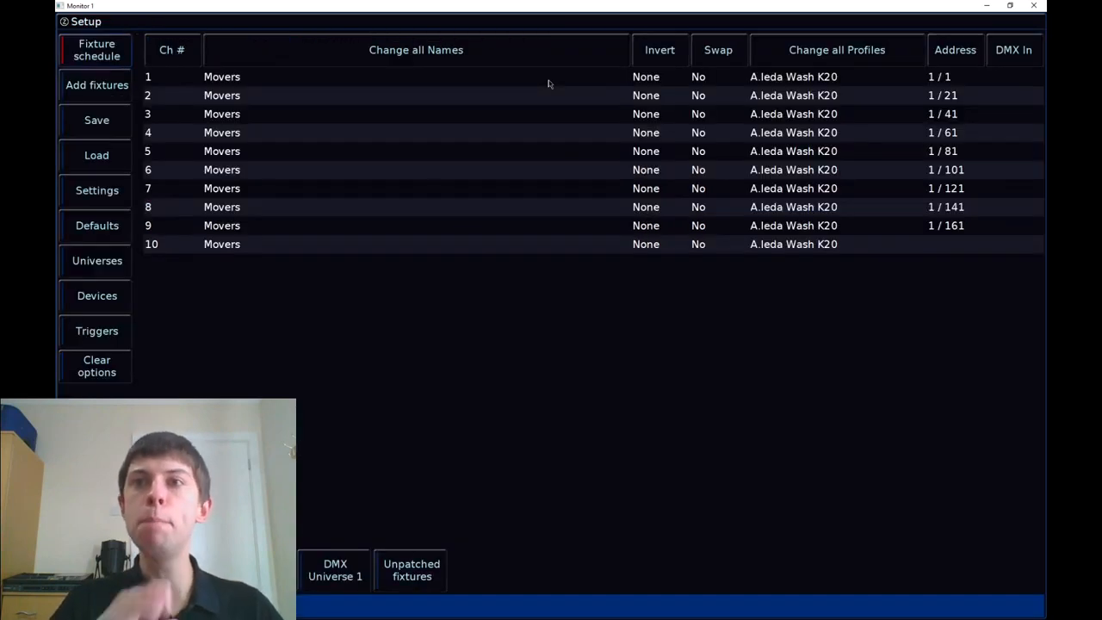
Patch fixture 10 to DMX address 181 in universe 1
{"action": "left_click", "coordinate": [960, 242]}
{"action": "type", "text": "181"}
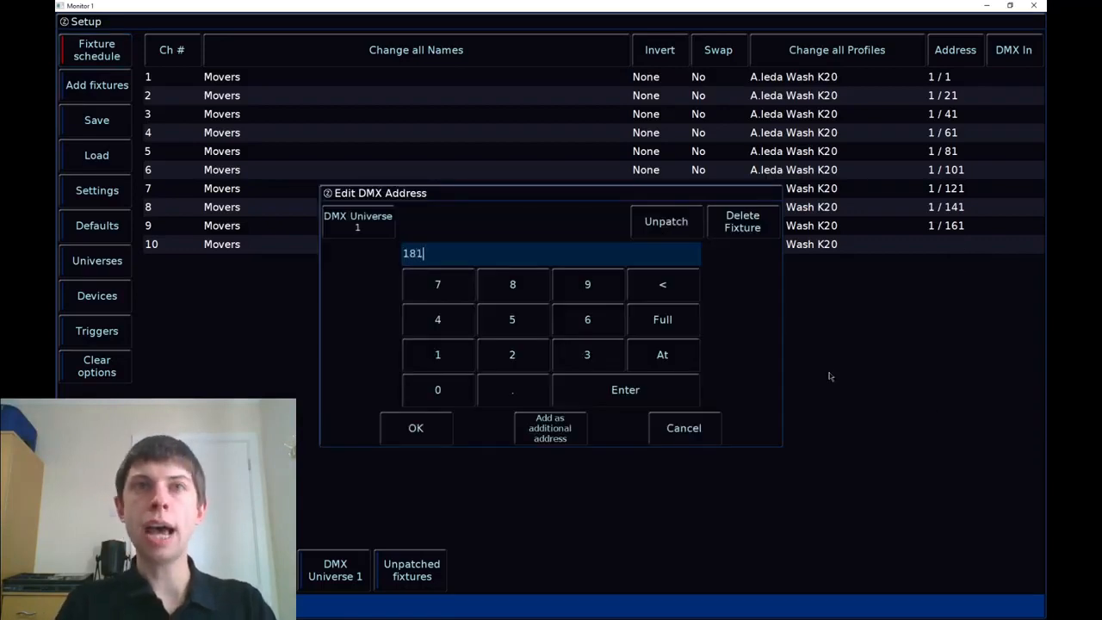
{"action": "key", "text": "Return"}
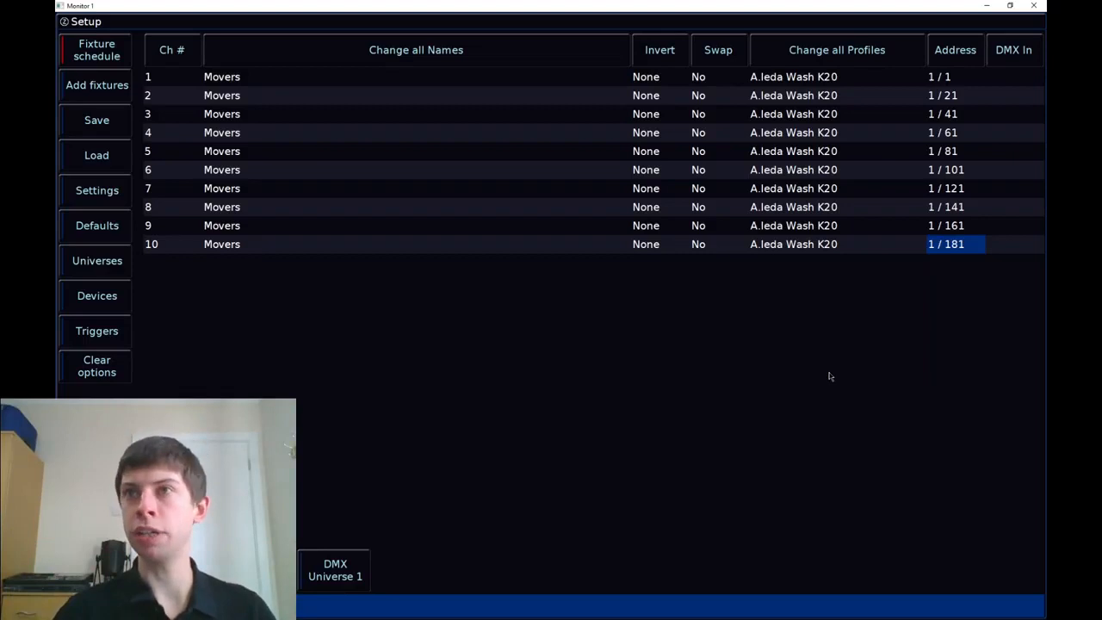
{"action": "left_click", "coordinate": [984, 247]}
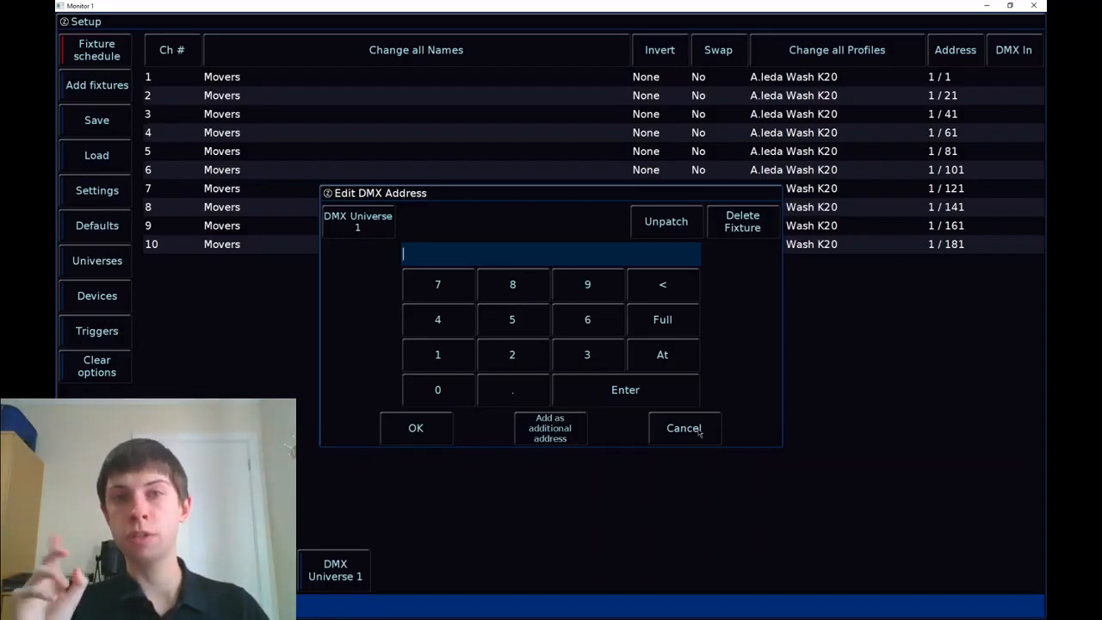
{"action": "left_click", "coordinate": [735, 220]}
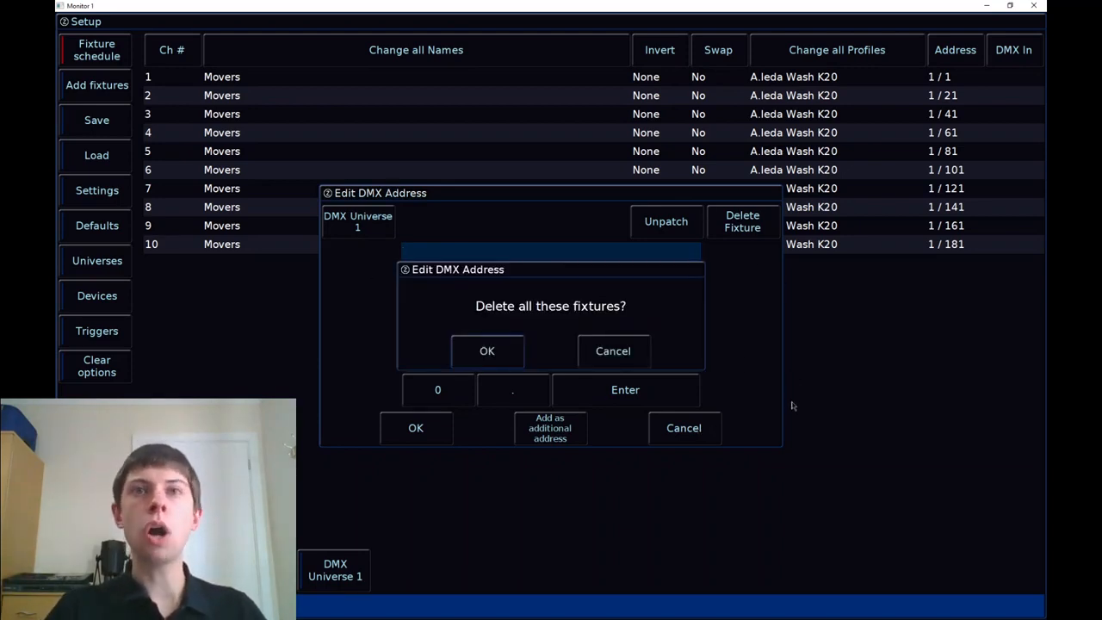
{"action": "left_click", "coordinate": [633, 364]}
{"action": "left_click", "coordinate": [682, 430]}
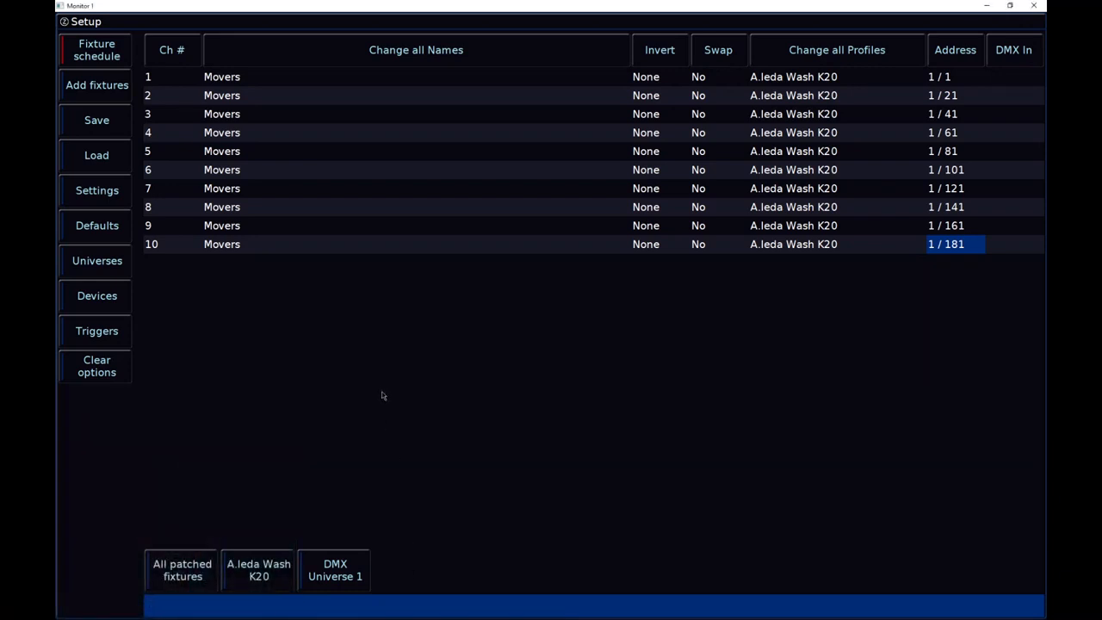
{"action": "type", "text": "1+2"}
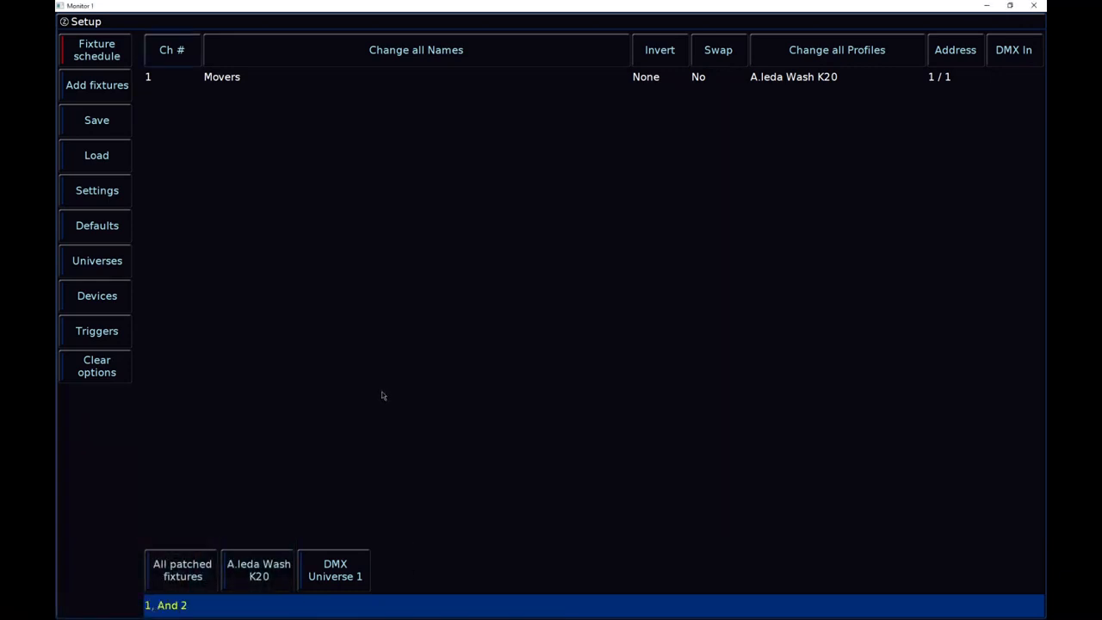
{"action": "key", "text": "Delete"}
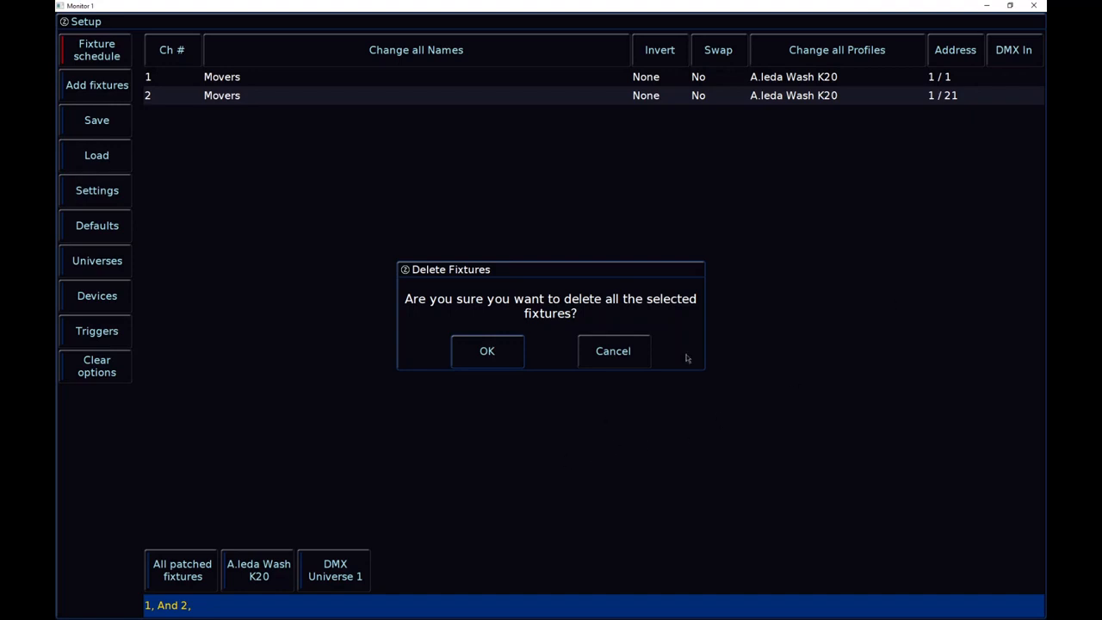
{"action": "left_click", "coordinate": [628, 359]}
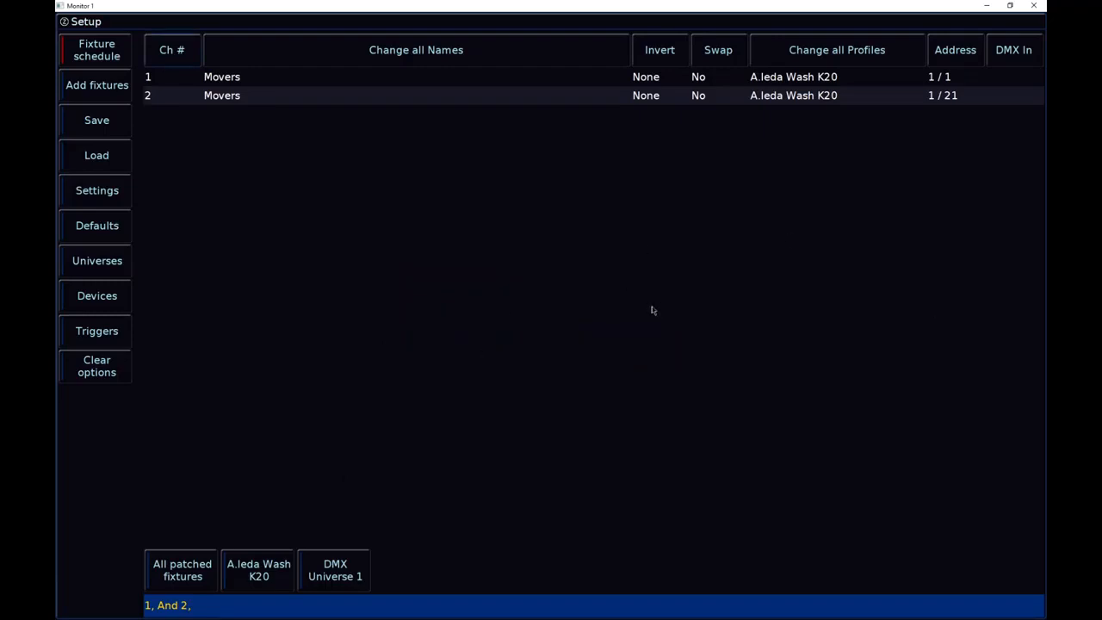
{"action": "key", "text": "Return"}
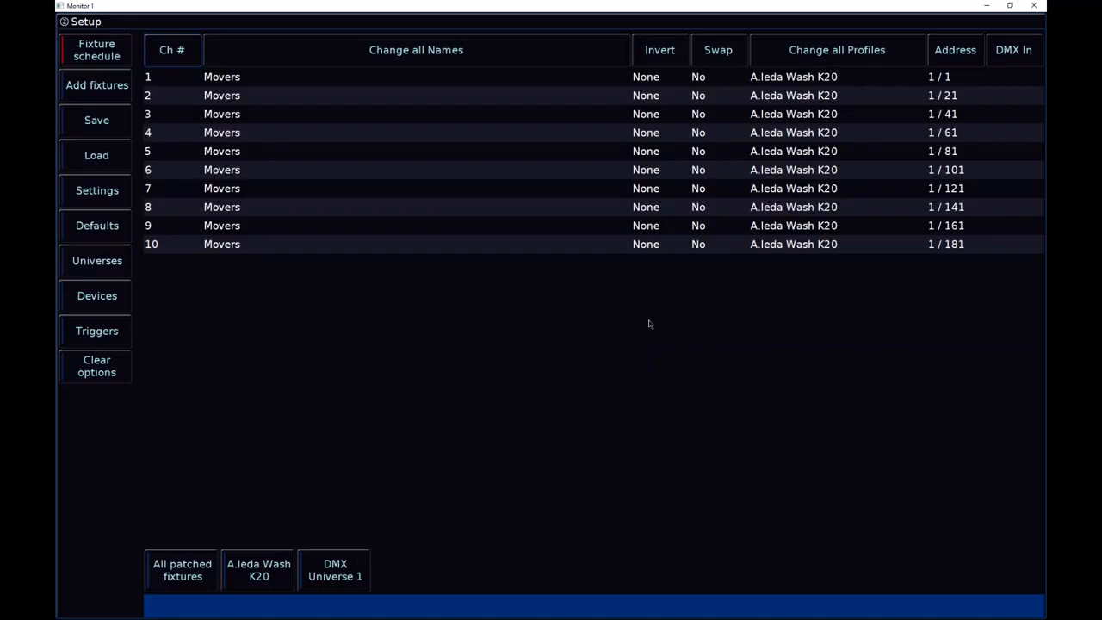
Filter the schedule by fixture profile A.leda Wash K20 and set the inversion of fixture 7 to Pan
{"action": "left_click", "coordinate": [276, 557]}
{"action": "left_click", "coordinate": [307, 574]}
{"action": "left_click", "coordinate": [646, 174]}
{"action": "left_click", "coordinate": [509, 342]}
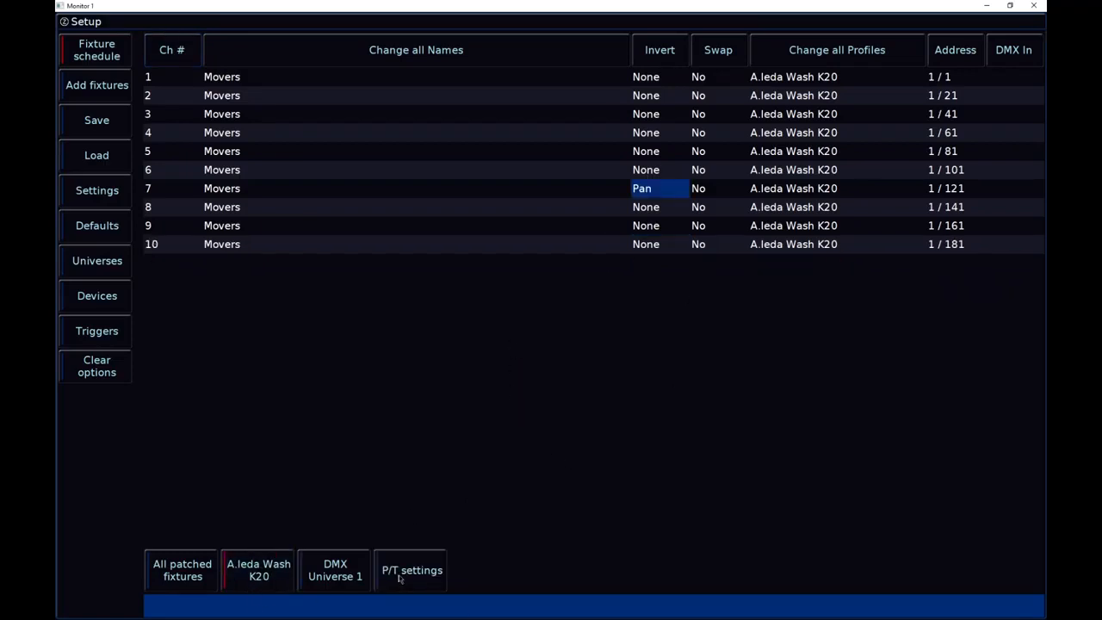
Filter the fixture schedule by fixtures with P/T settings and by DMX Universe 1
{"action": "left_click", "coordinate": [411, 573]}
{"action": "left_click", "coordinate": [346, 566]}
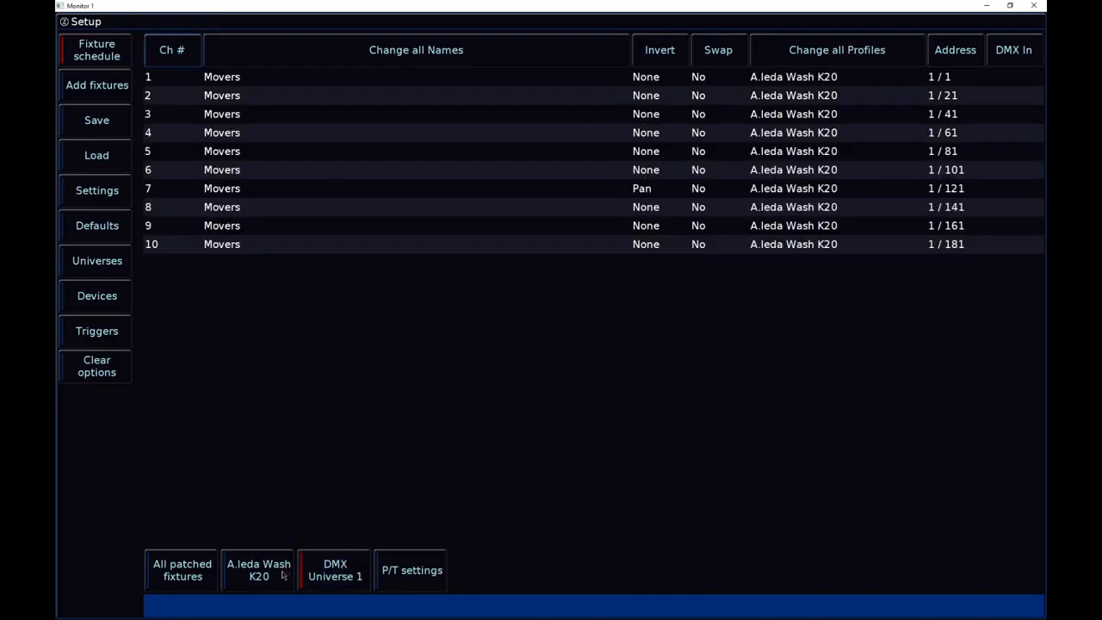
{"action": "left_click", "coordinate": [396, 584]}
{"action": "left_click", "coordinate": [365, 557]}
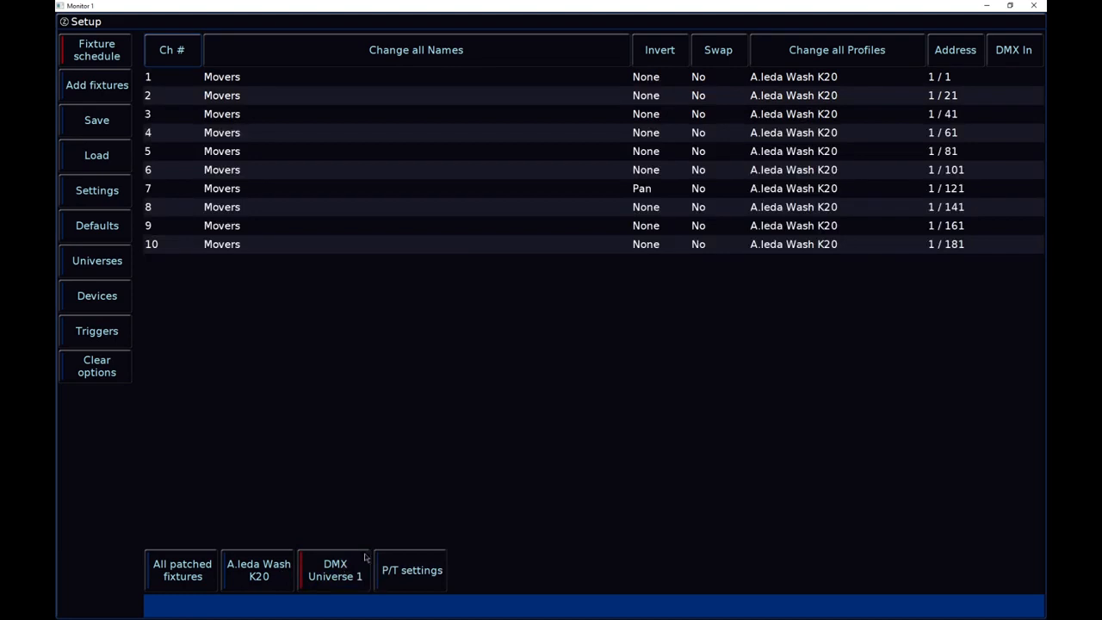
Reset the inversion of fixture 7 to None and list all patched fixtures
{"action": "left_click", "coordinate": [658, 188]}
{"action": "left_click", "coordinate": [457, 344]}
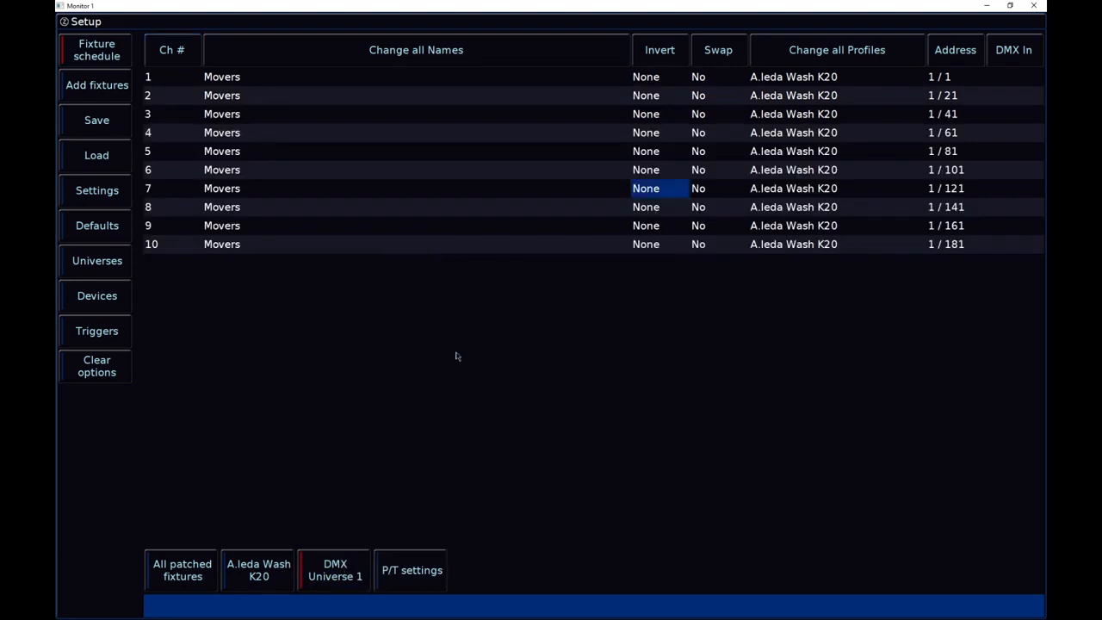
{"action": "left_click", "coordinate": [280, 584]}
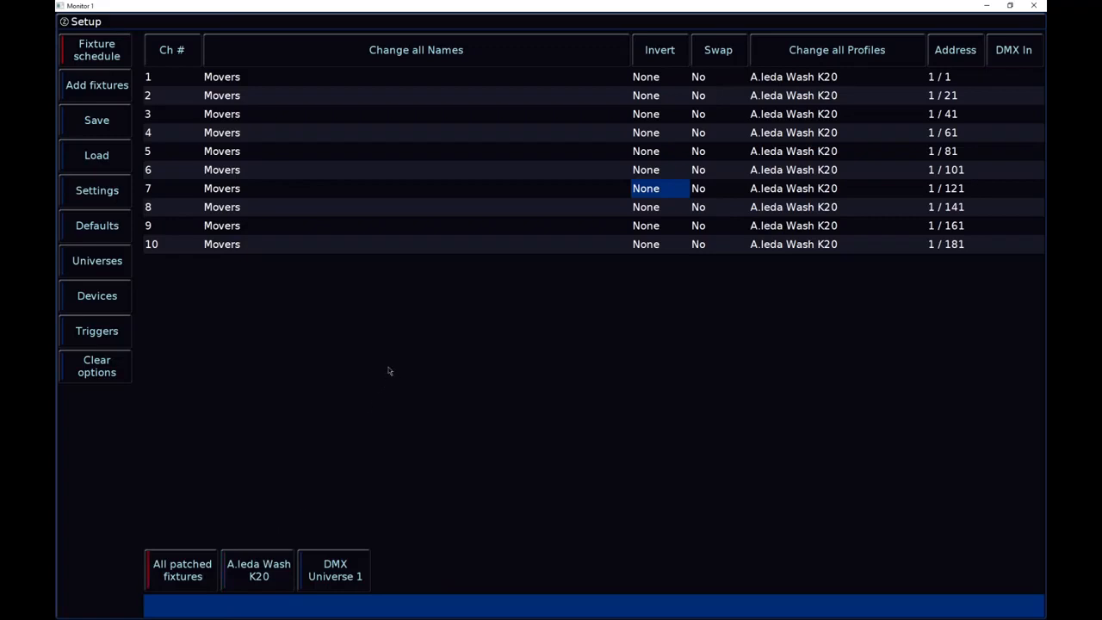
Leave setup so the show saves, and automatically create groups for the fixtures in the Groups window
{"action": "key", "text": "Escape"}
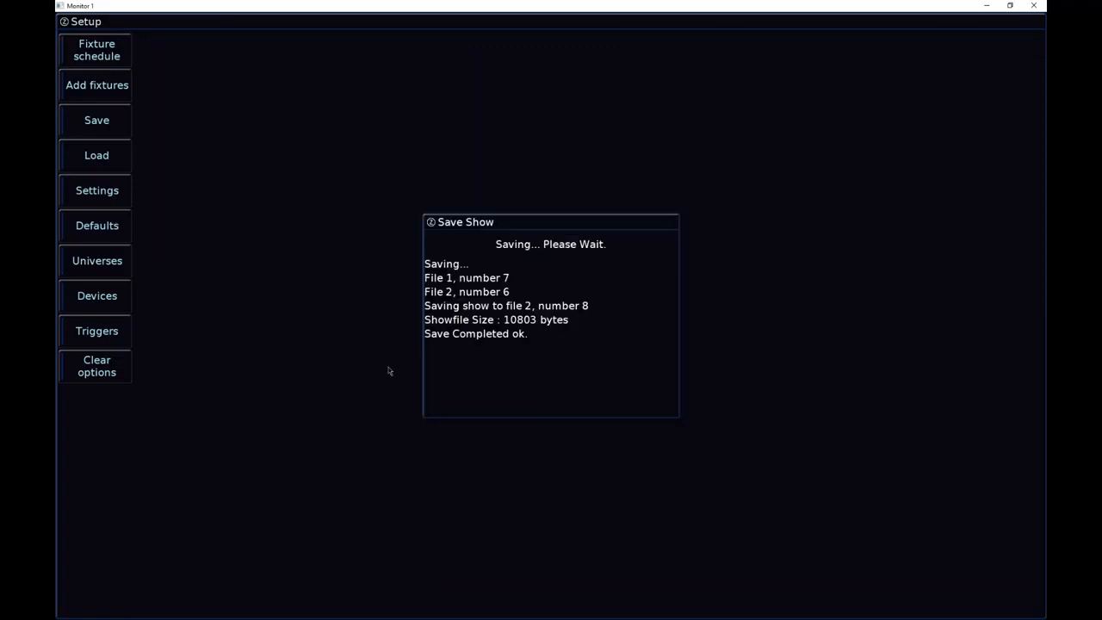
{"action": "left_click", "coordinate": [1021, 611]}
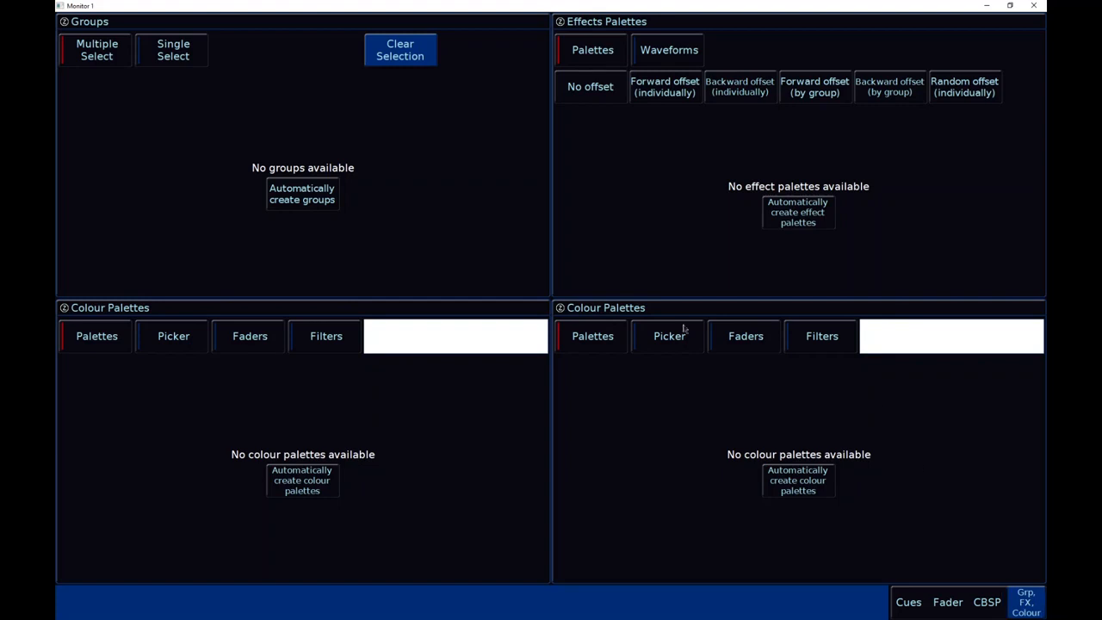
{"action": "left_click", "coordinate": [323, 207]}
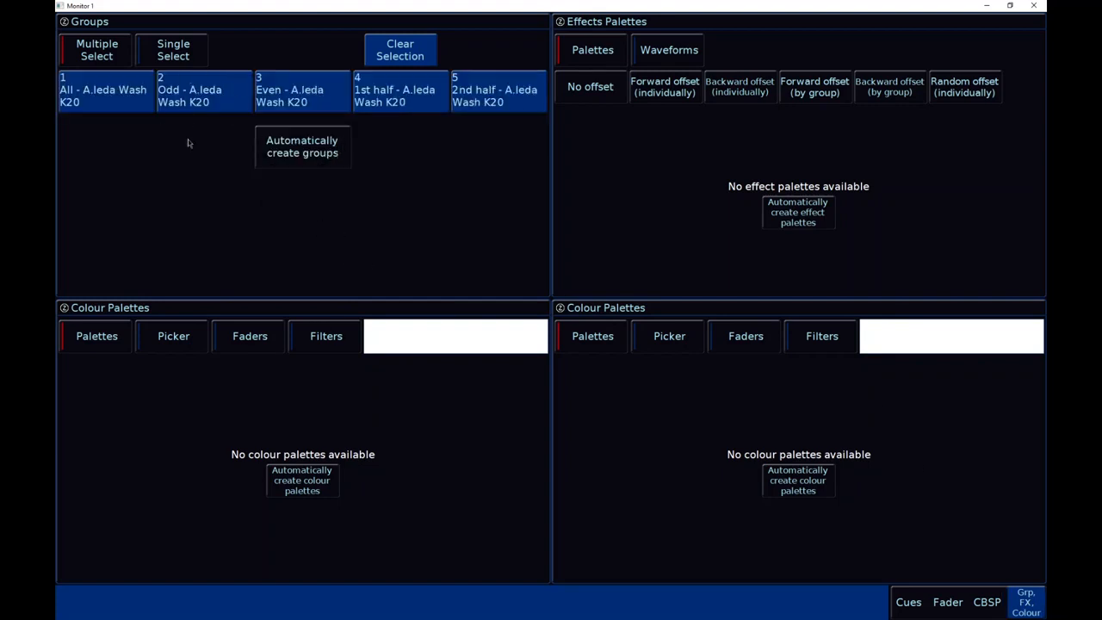
Return to the fixture schedule and filter it to group 2, Odd - A.leda Wash K20, before listing all patched fixtures again
{"action": "left_click", "coordinate": [908, 600]}
{"action": "left_click", "coordinate": [907, 600]}
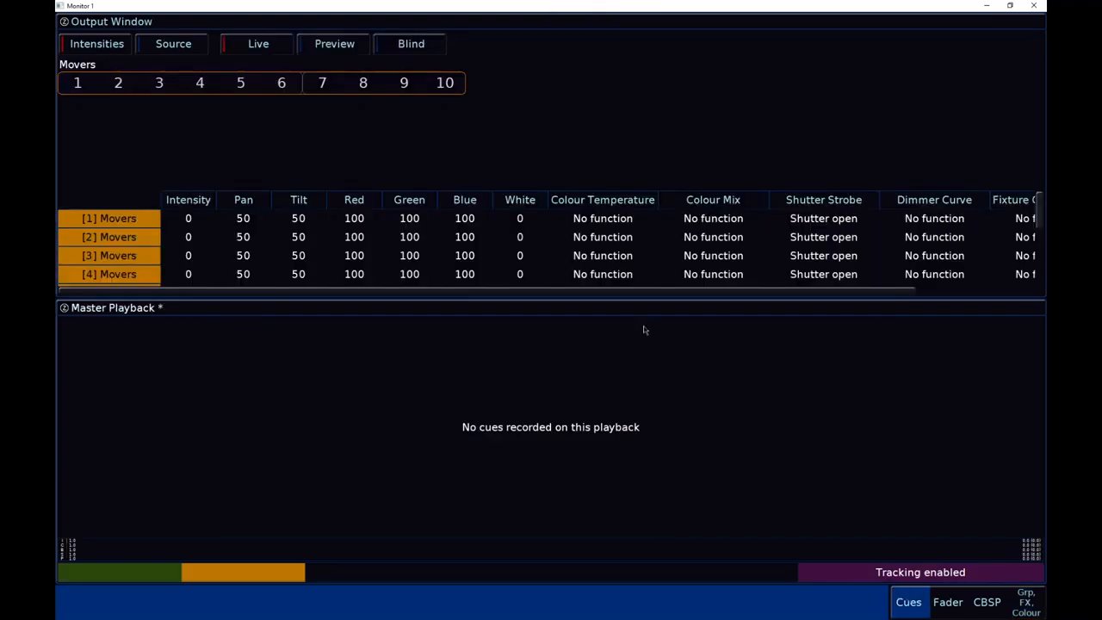
{"action": "key", "text": "F12"}
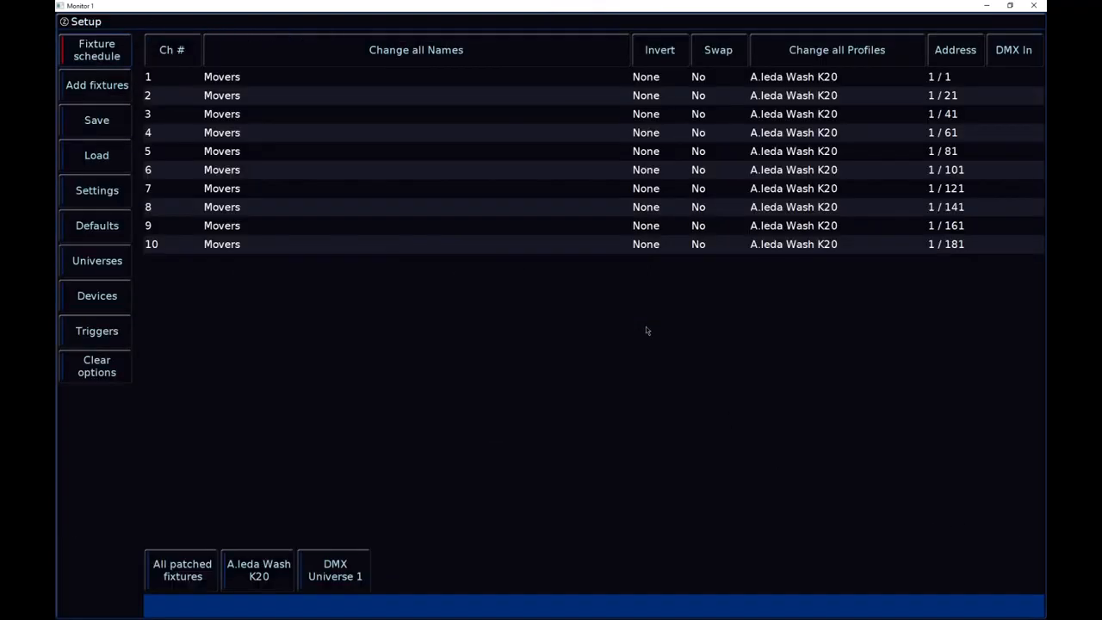
{"action": "type", "text": "g2"}
{"action": "key", "text": "Return"}
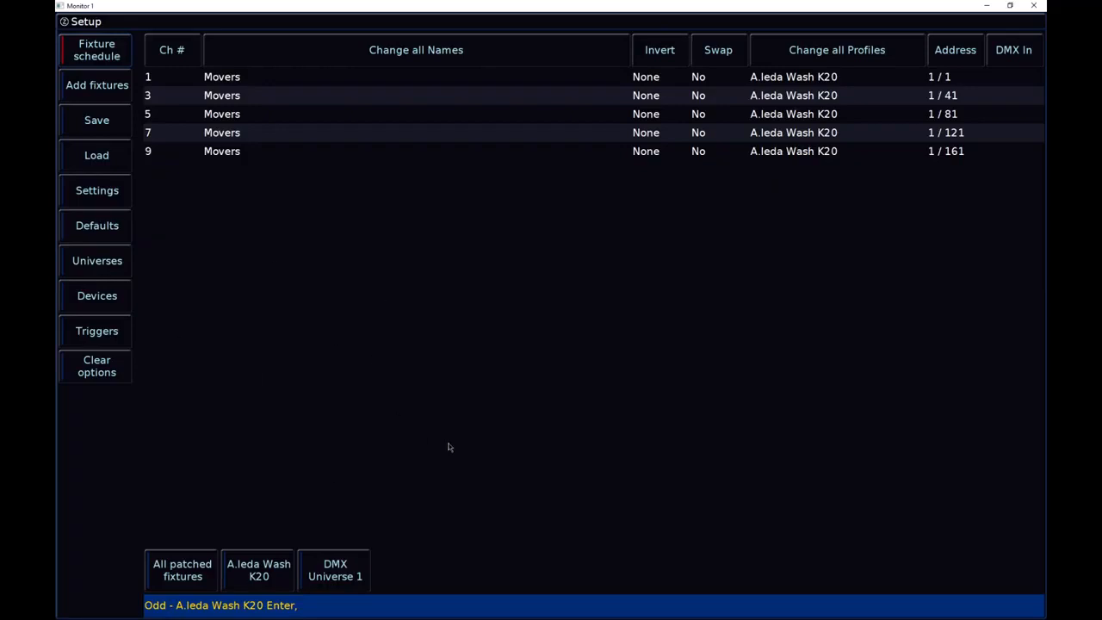
{"action": "left_click", "coordinate": [205, 566]}
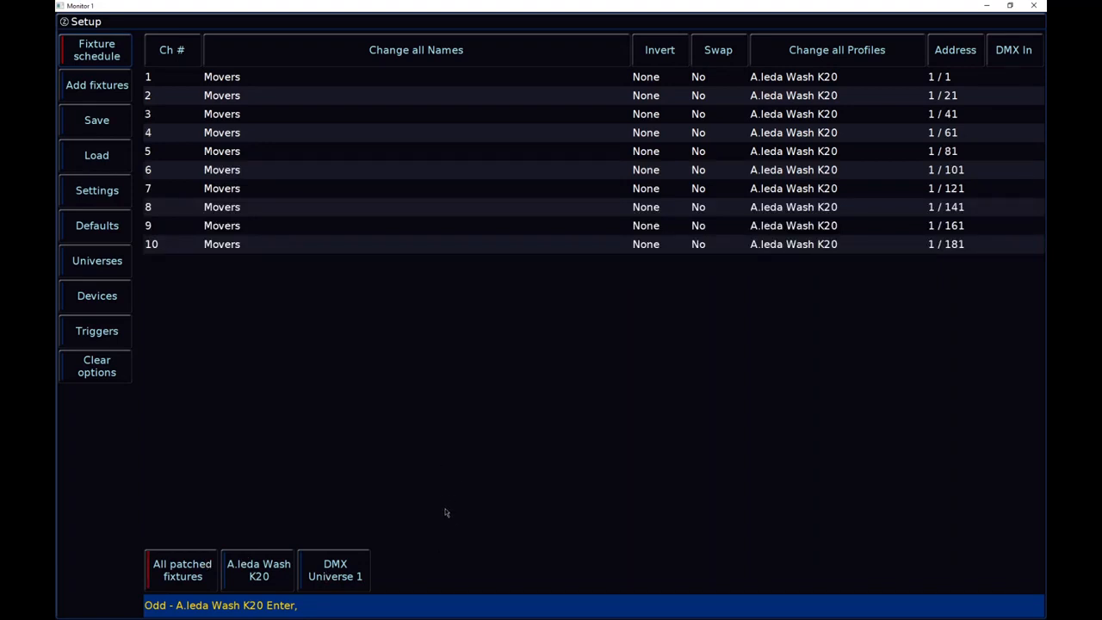
Sort the fixture schedule by channel number in both directions, by address and by name
{"action": "key", "text": "shift"}
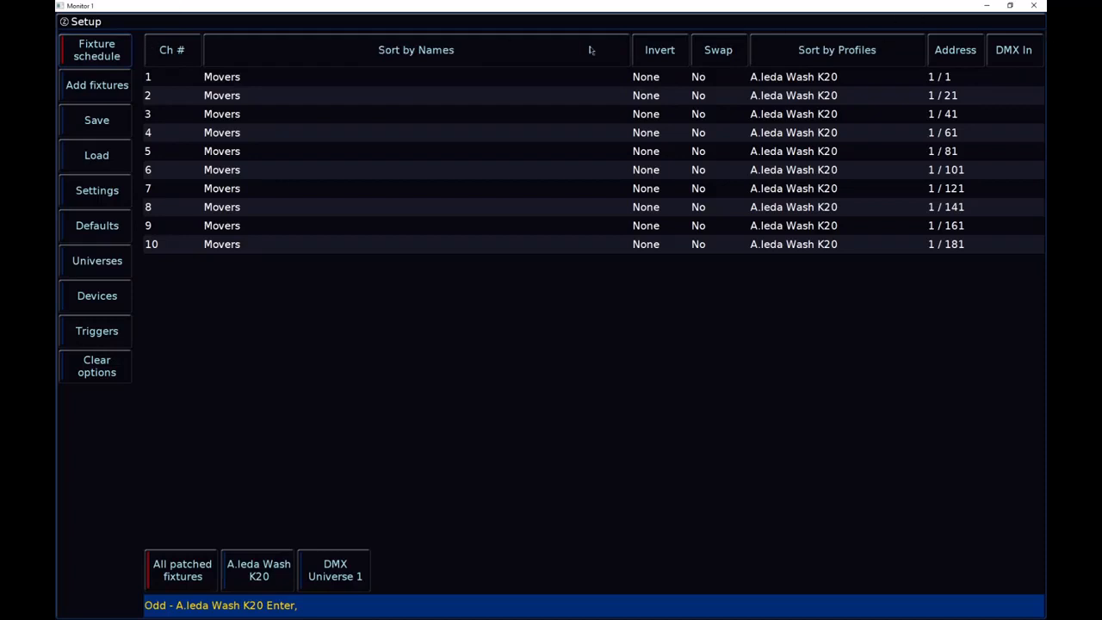
{"action": "left_click", "coordinate": [178, 49]}
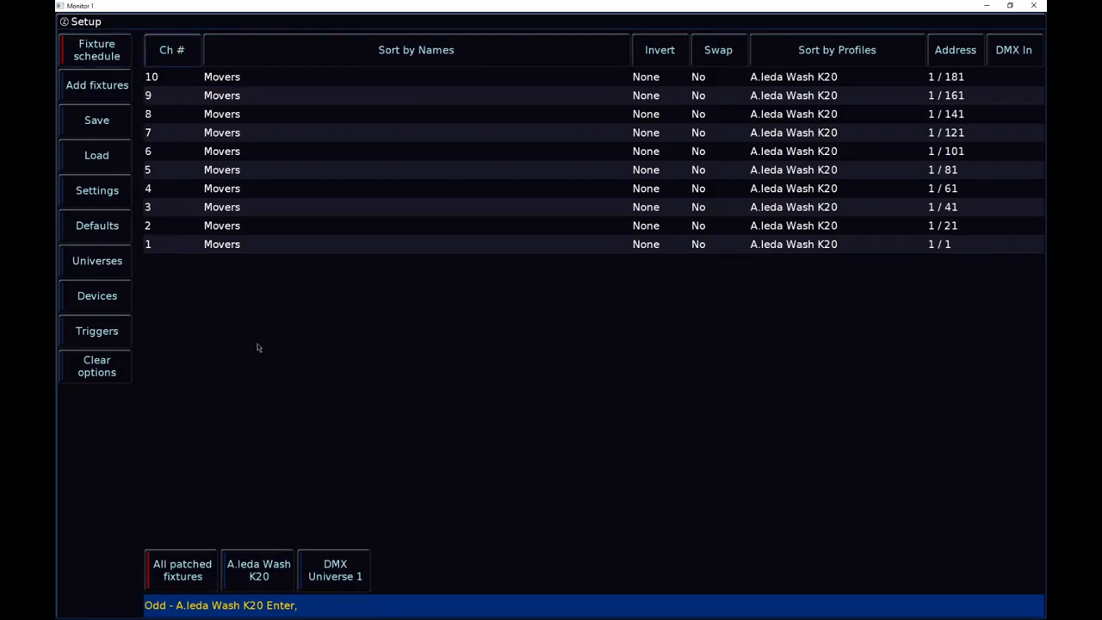
{"action": "left_click", "coordinate": [173, 49]}
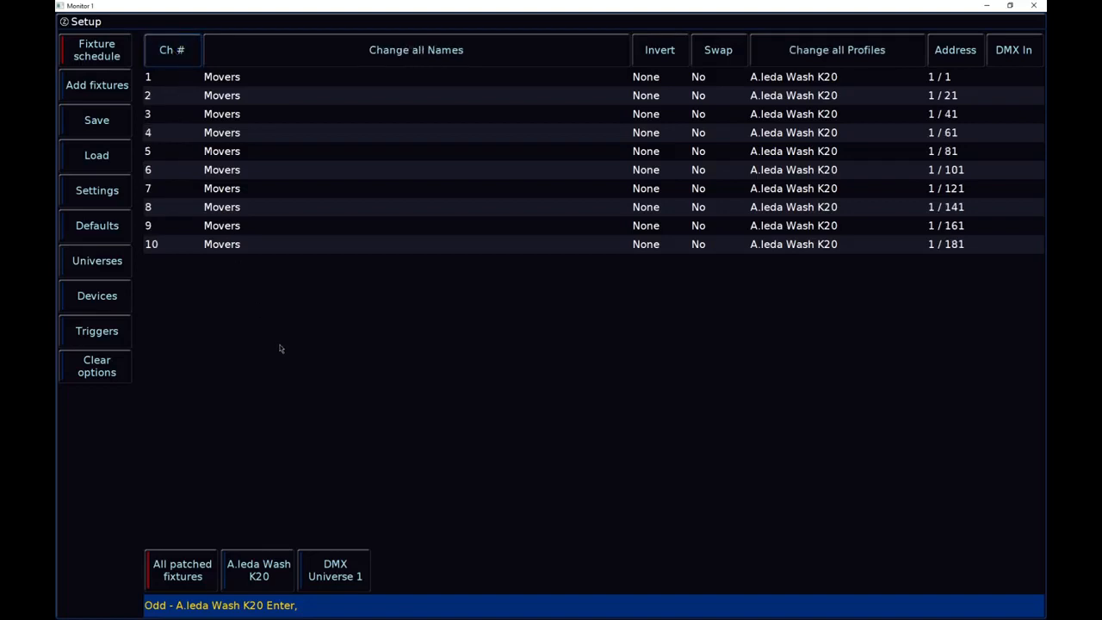
{"action": "left_click", "coordinate": [165, 46]}
{"action": "left_click", "coordinate": [173, 50]}
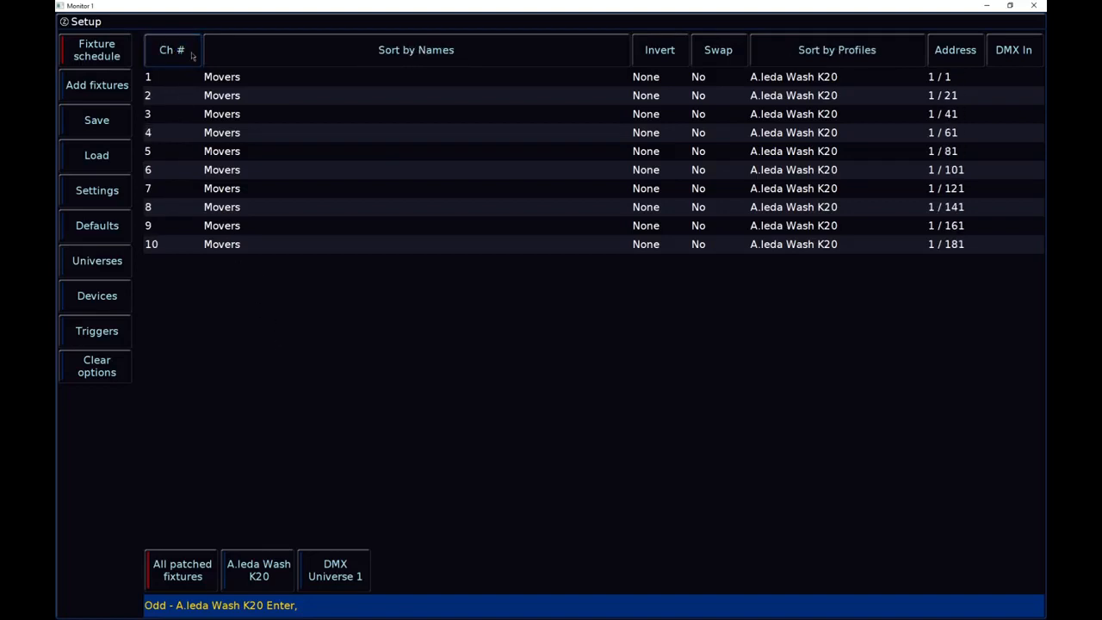
{"action": "left_click", "coordinate": [193, 53]}
{"action": "left_click", "coordinate": [962, 50]}
{"action": "left_click", "coordinate": [371, 60]}
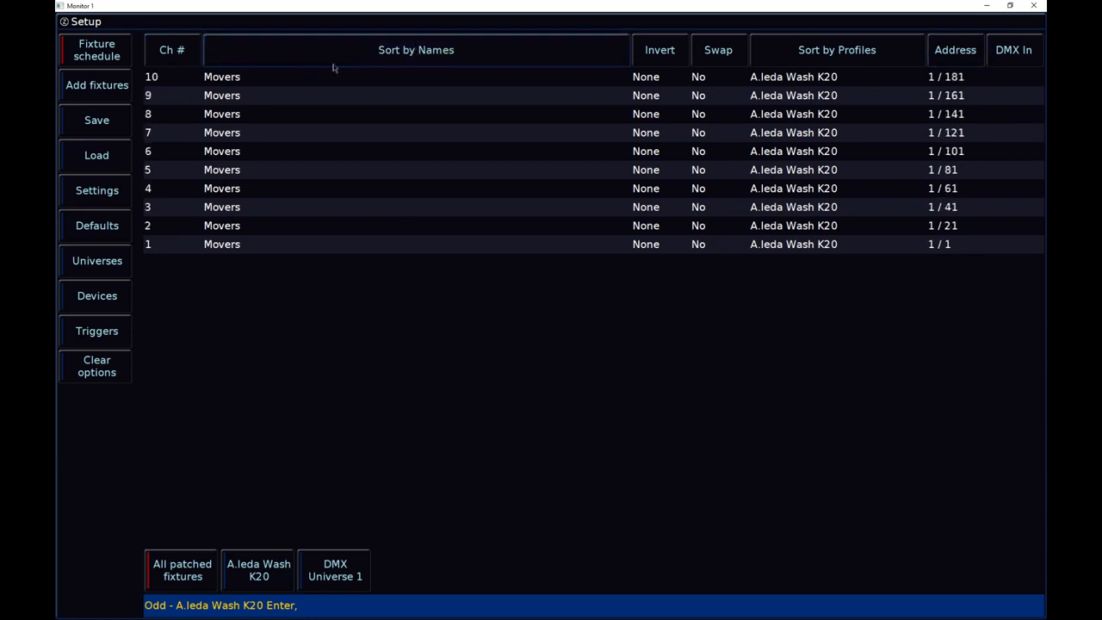
{"action": "left_click", "coordinate": [284, 48]}
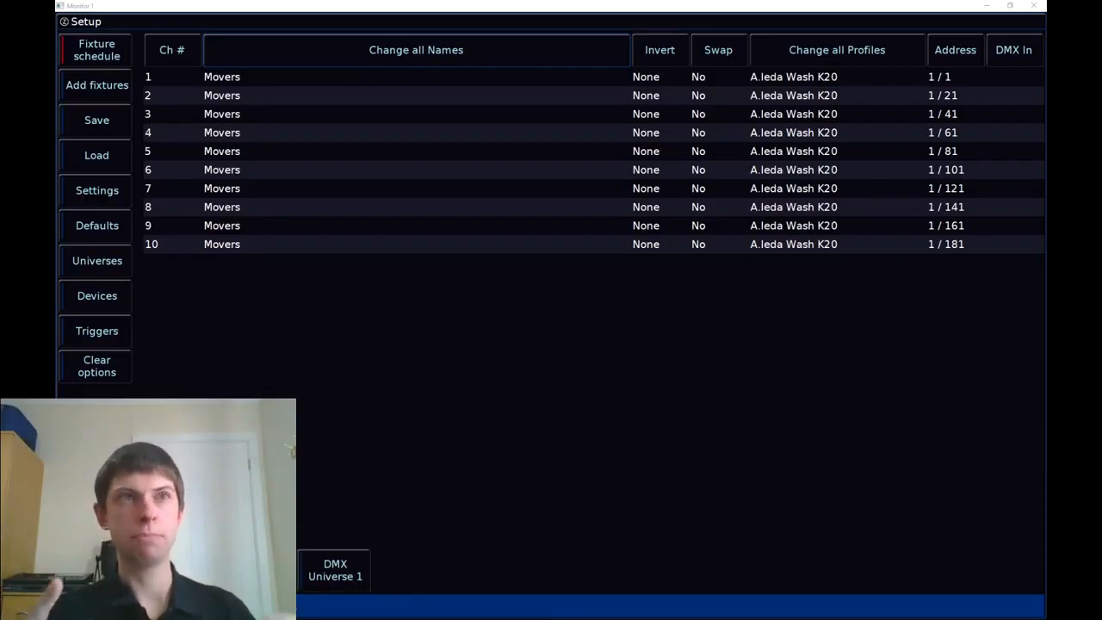
Choose the Chauvet Maverick MK Pyxis in Dual-Advanced movement-Advanced pixels mode as the fixture to add, and proceed to its patch settings
{"action": "left_click", "coordinate": [93, 95]}
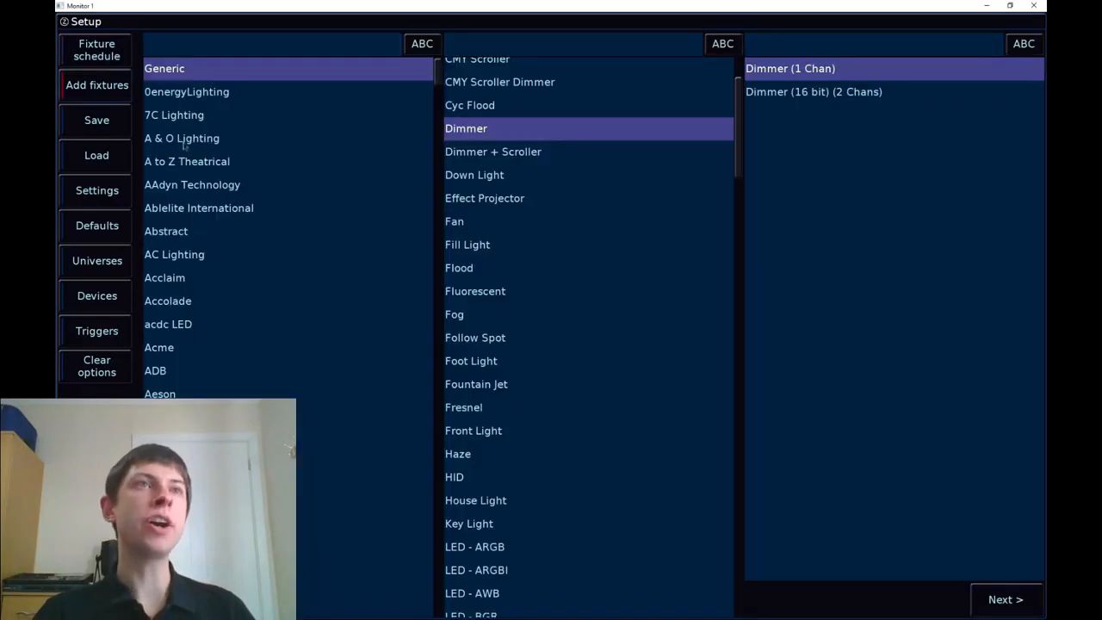
{"action": "type", "text": "chau"}
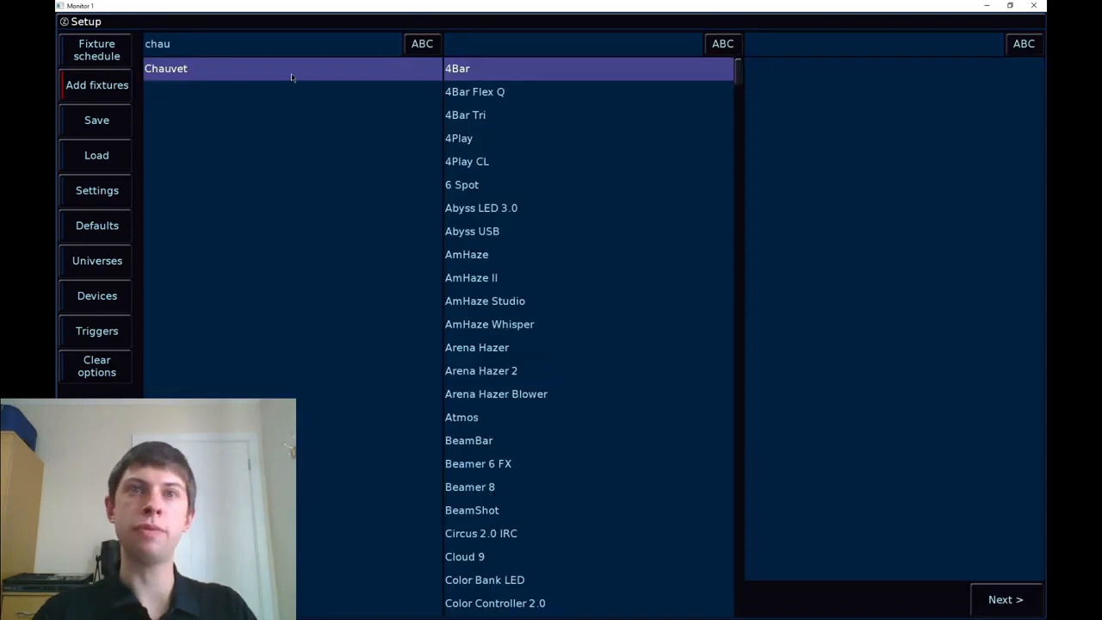
{"action": "left_click", "coordinate": [478, 50]}
{"action": "type", "text": "pyx"}
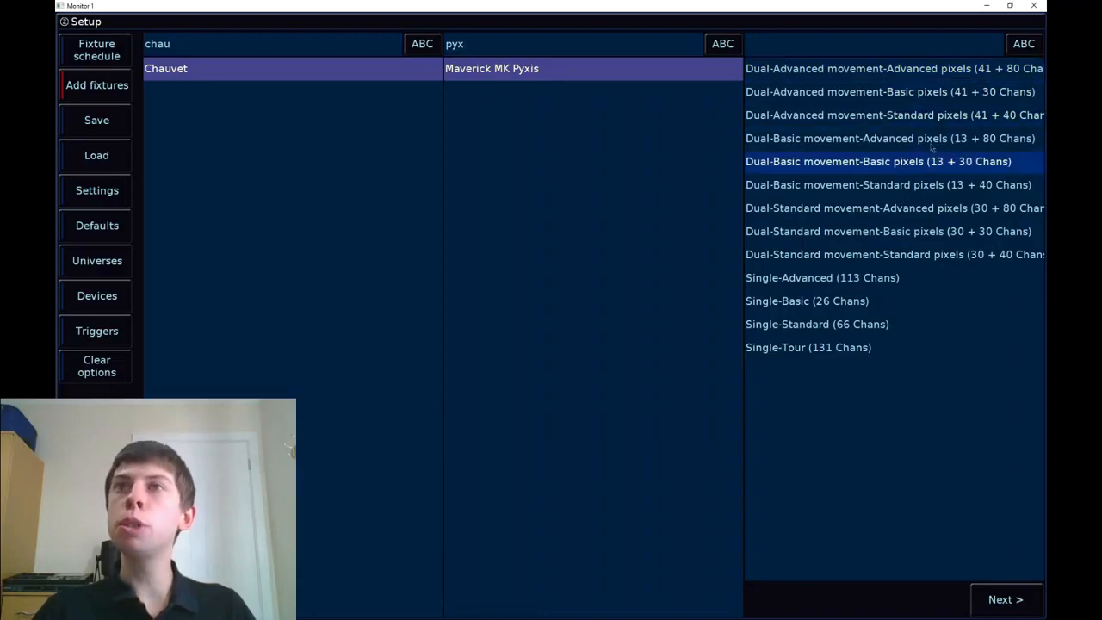
{"action": "left_click", "coordinate": [945, 260]}
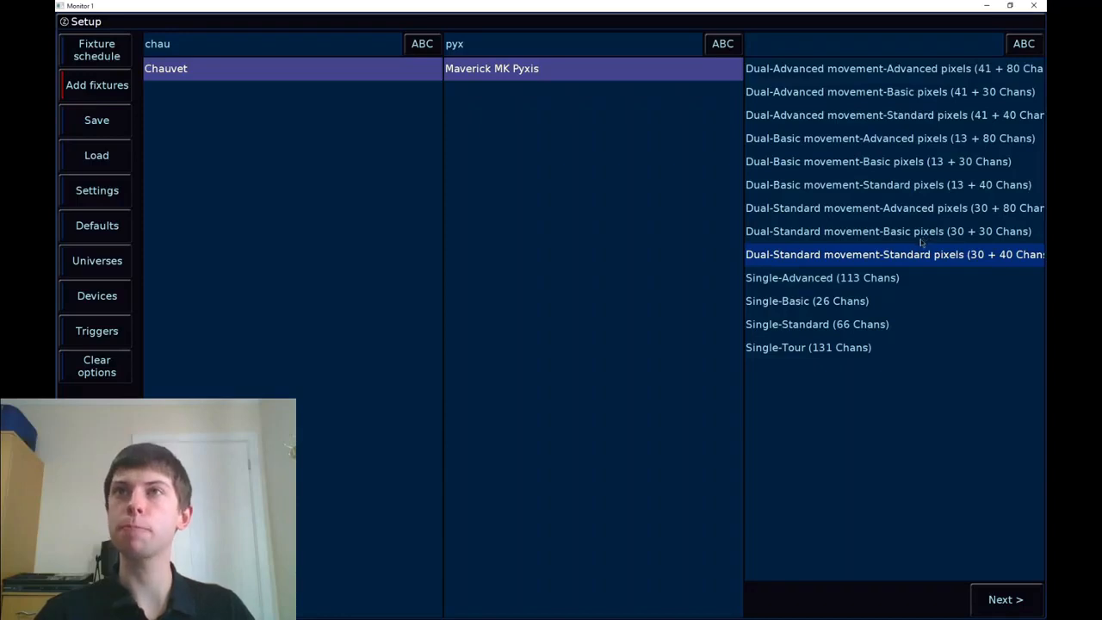
{"action": "left_click", "coordinate": [904, 72]}
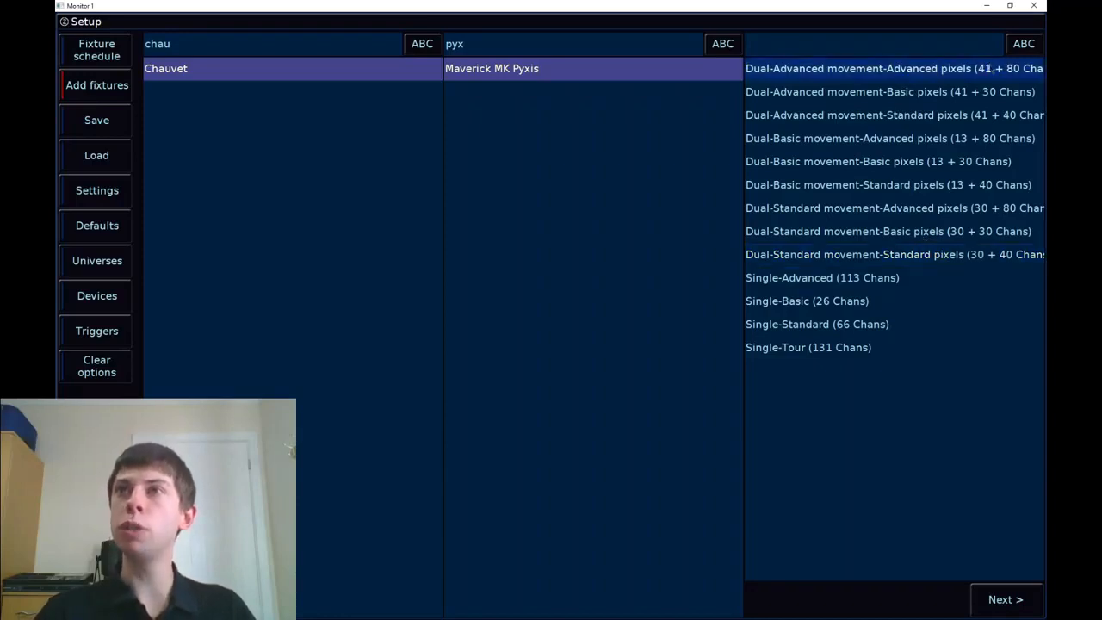
{"action": "left_click", "coordinate": [1018, 600]}
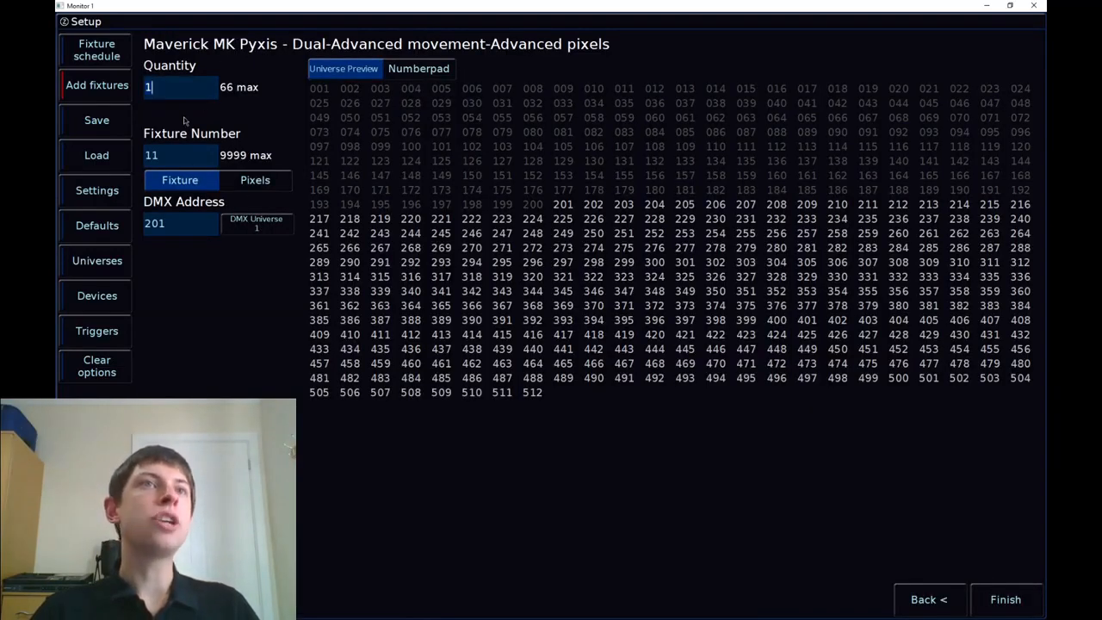
Compare the DMX address settings of the Pyxis's pixels and fixture parts in the universe preview
{"action": "left_click", "coordinate": [232, 182]}
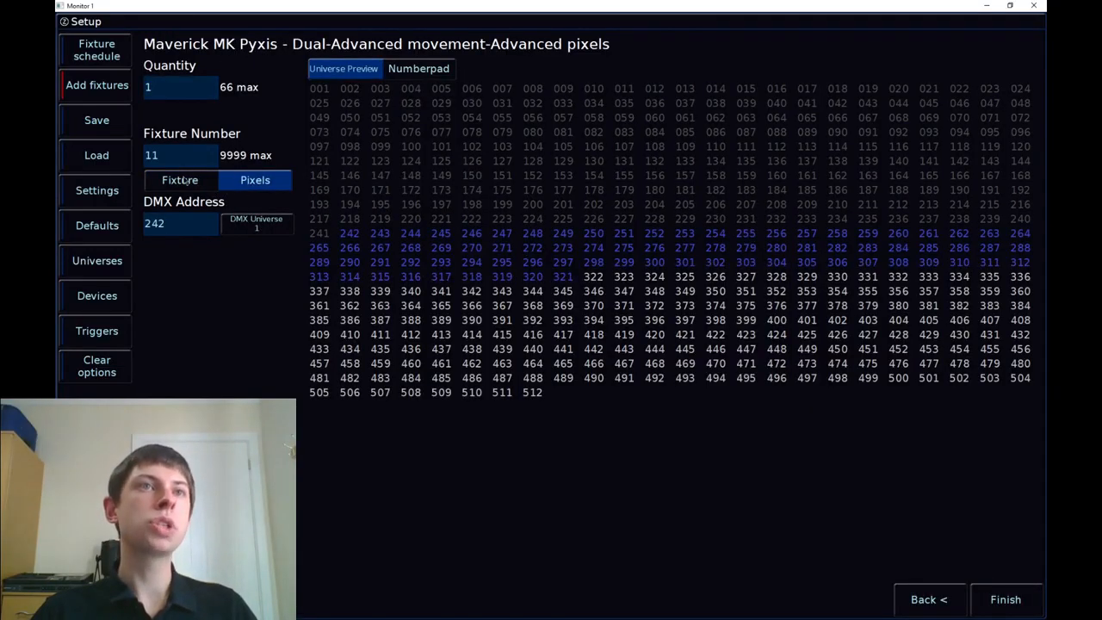
{"action": "left_click", "coordinate": [180, 182]}
{"action": "left_click", "coordinate": [182, 185]}
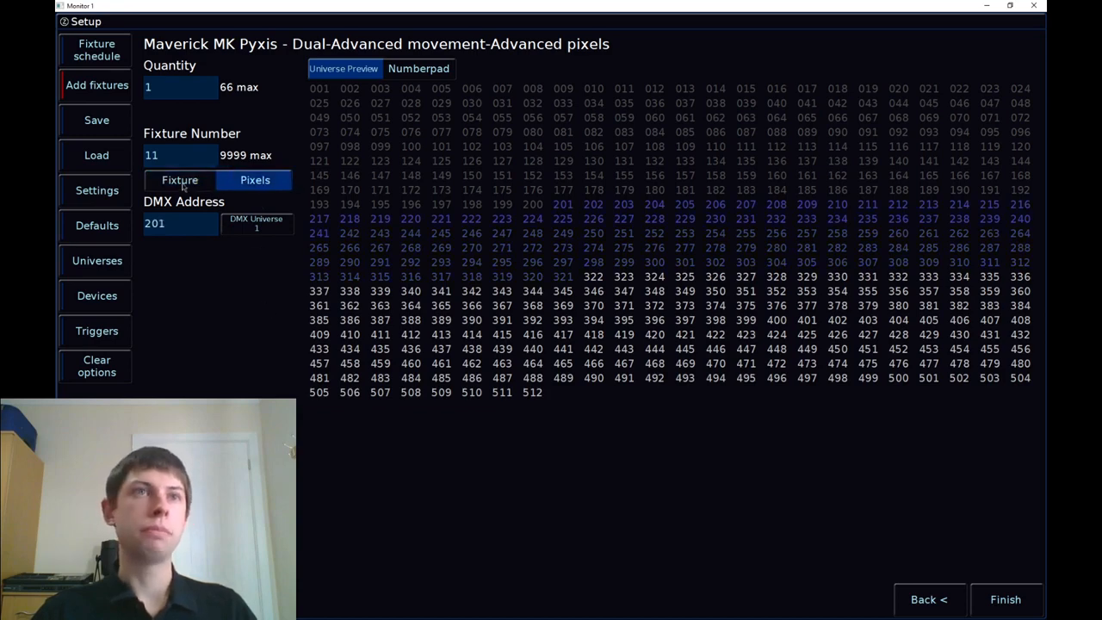
Switch between the fixture and pixels parts again to review their DMX channels, finishing on the pixels part
{"action": "double_click", "coordinate": [184, 185]}
{"action": "left_click", "coordinate": [192, 185]}
{"action": "left_click", "coordinate": [199, 185]}
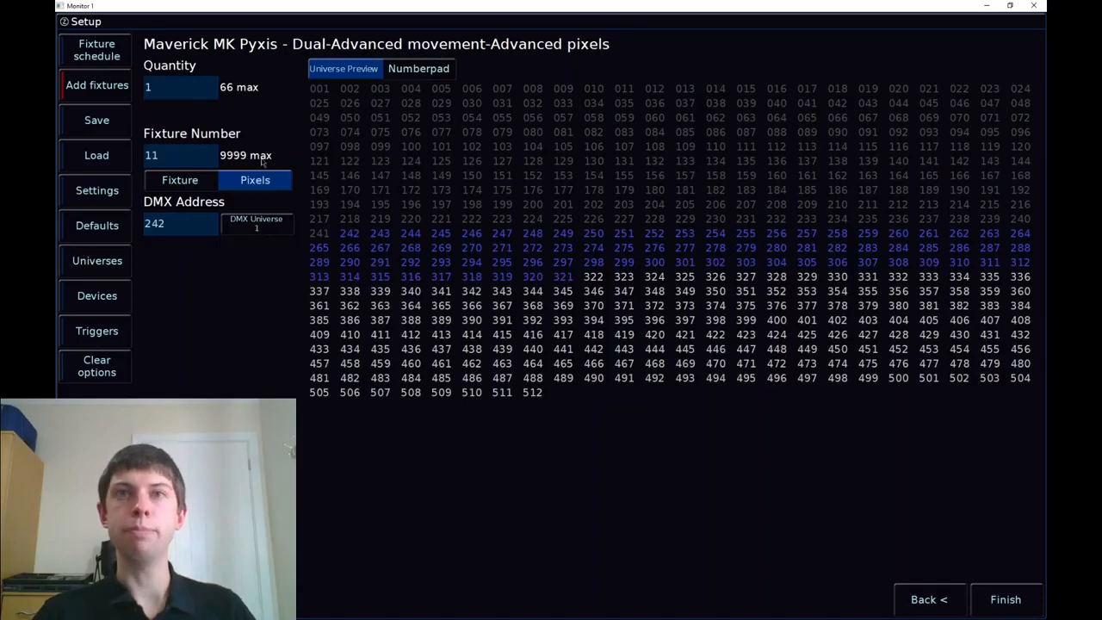
{"action": "left_click", "coordinate": [185, 184]}
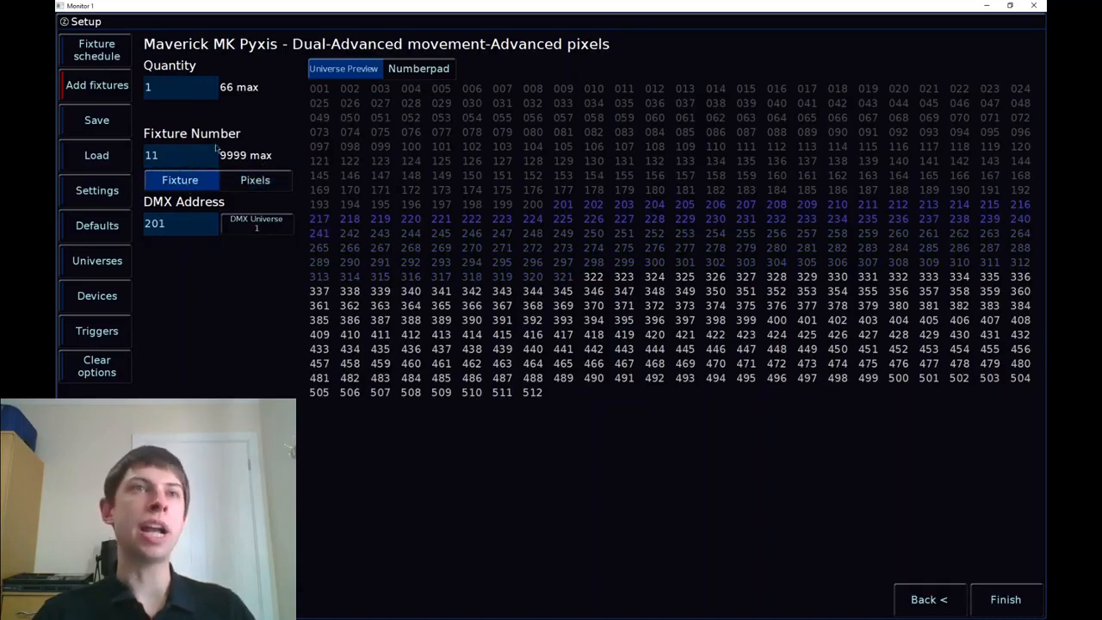
{"action": "left_click", "coordinate": [276, 182]}
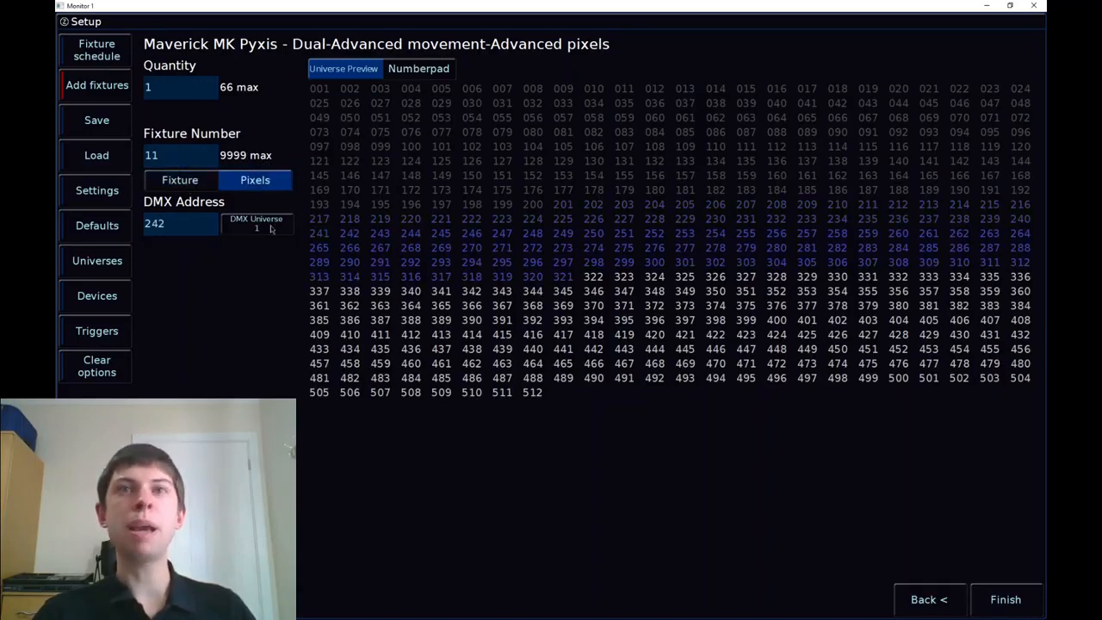
Set the DMX address of the Pyxis's pixels part to 401, keeping it in DMX universe 1
{"action": "left_click", "coordinate": [182, 229]}
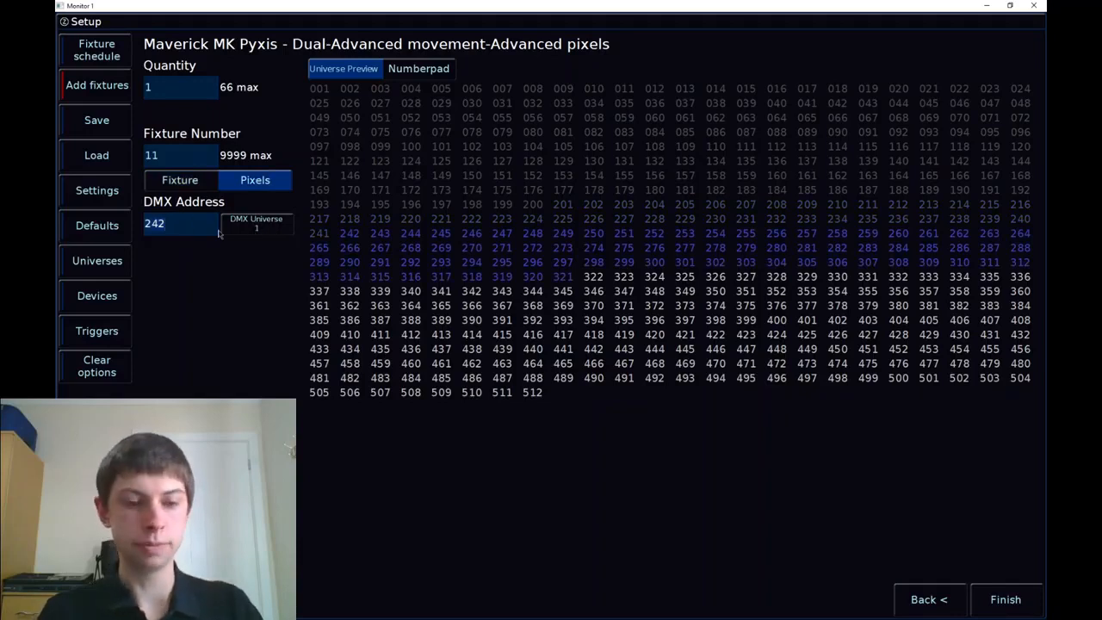
{"action": "type", "text": "401"}
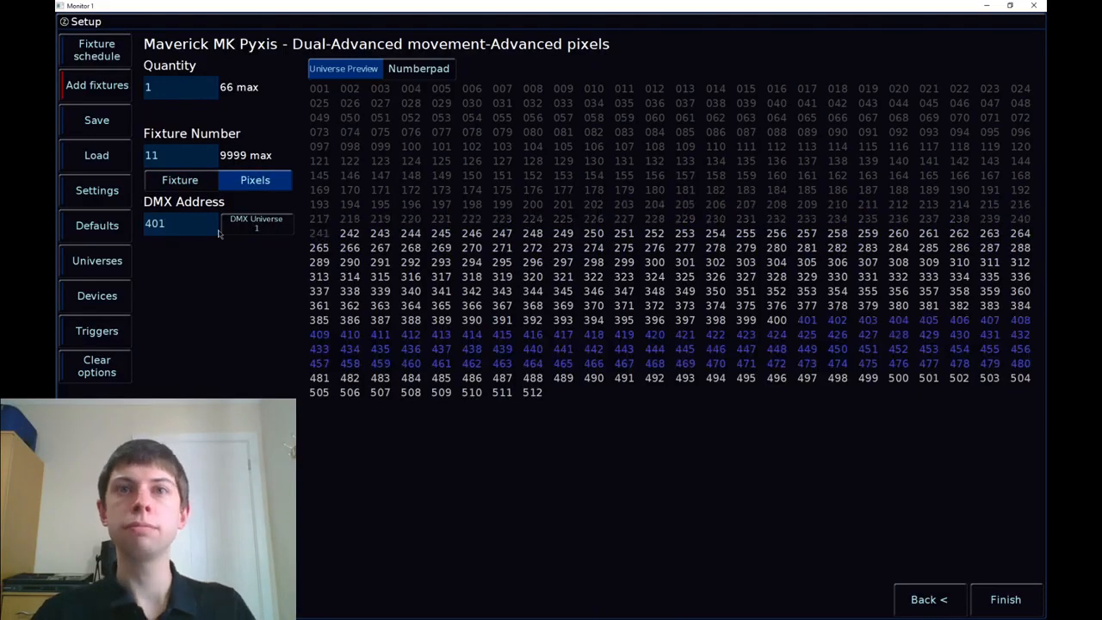
{"action": "key", "text": "Return"}
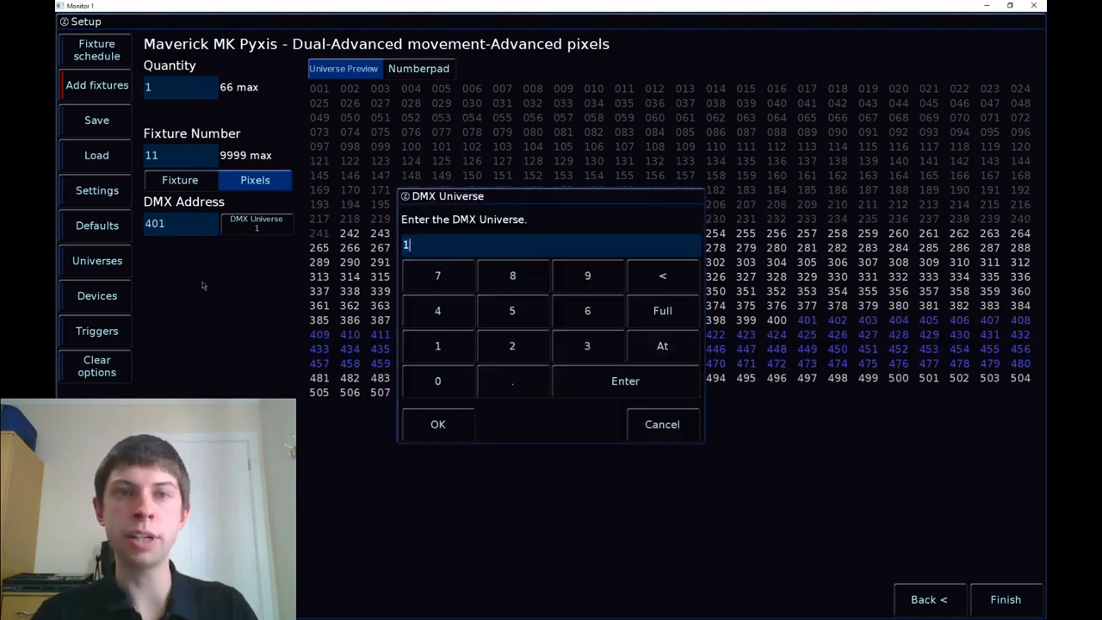
{"action": "key", "text": "Return"}
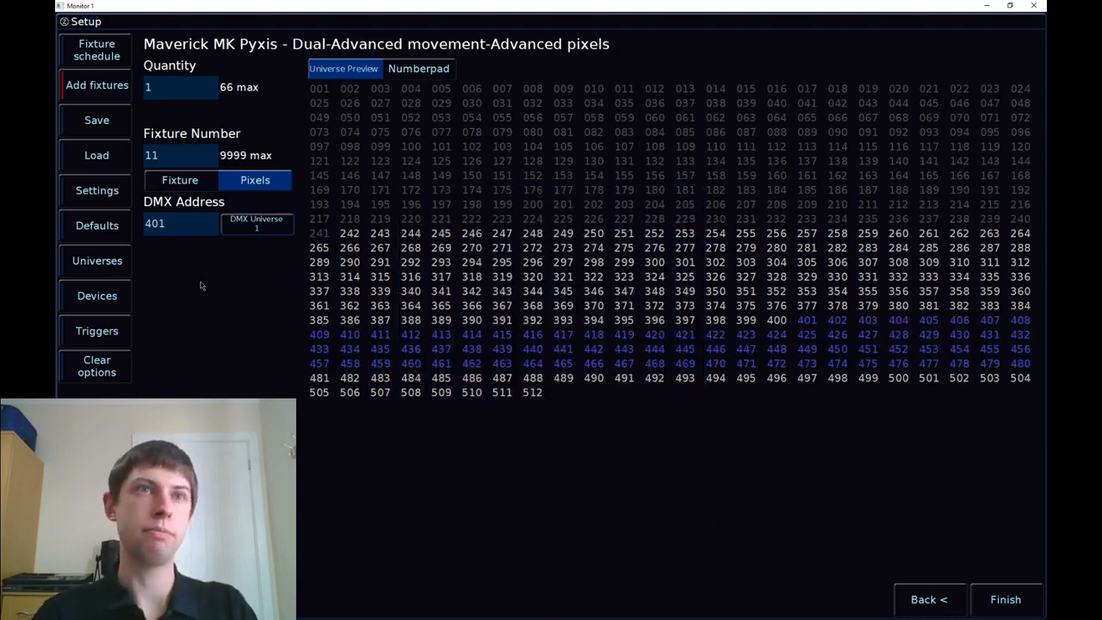
Move the Pyxis's pixels part to DMX universe 2 and set its DMX address to 1
{"action": "left_click", "coordinate": [255, 222]}
{"action": "left_click", "coordinate": [525, 353]}
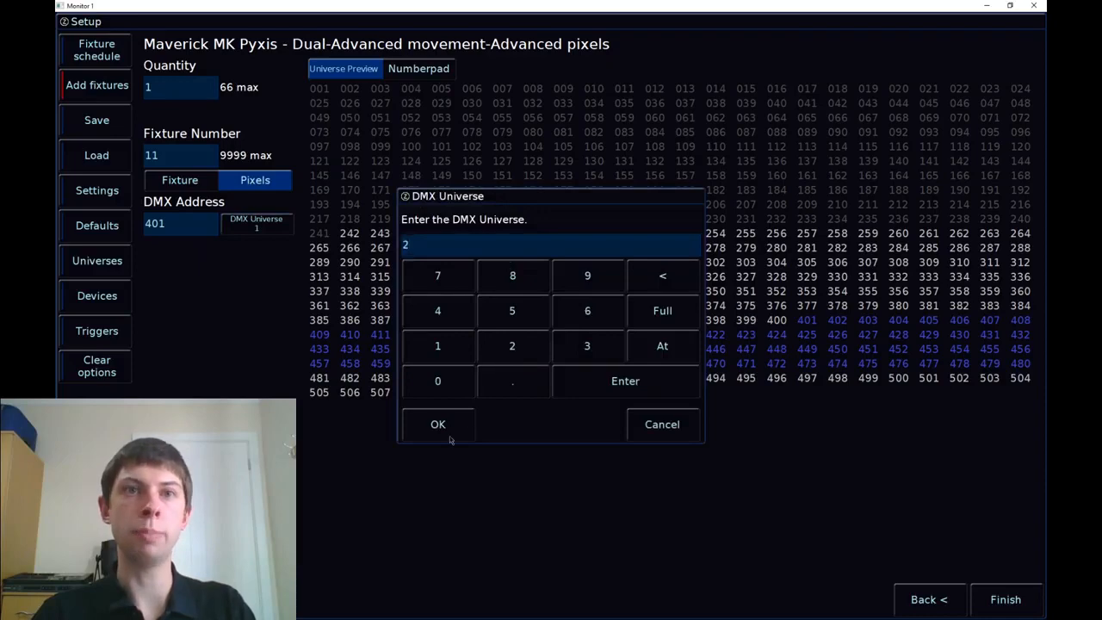
{"action": "left_click", "coordinate": [449, 439]}
{"action": "left_click", "coordinate": [180, 225]}
{"action": "type", "text": "1"}
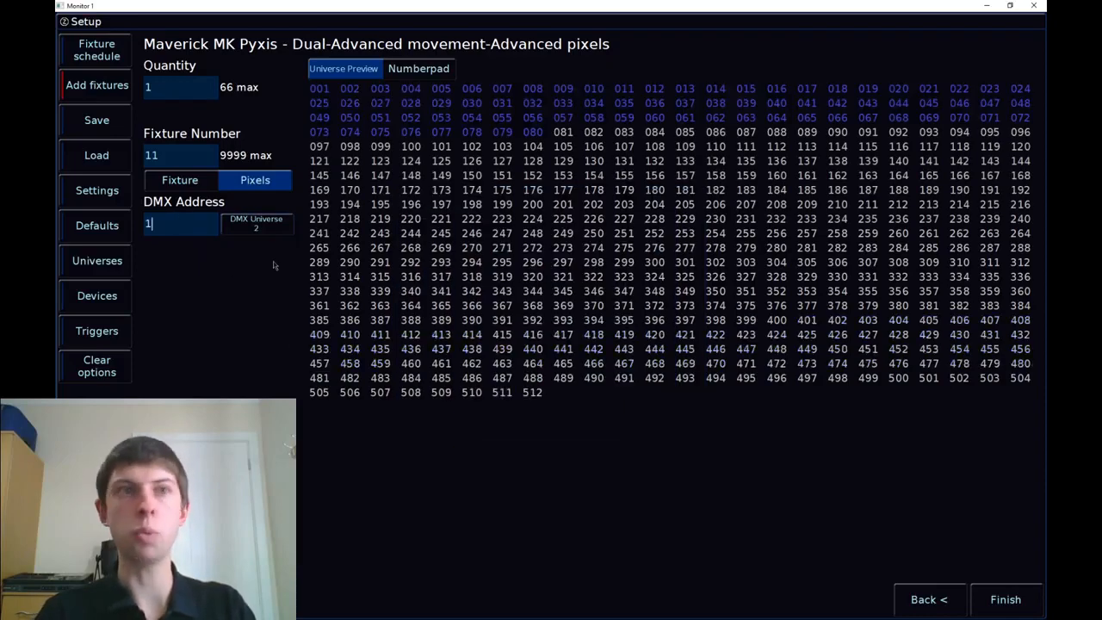
Set the DMX address of the Pyxis's fixture part to 301 in universe 1
{"action": "left_click", "coordinate": [152, 179]}
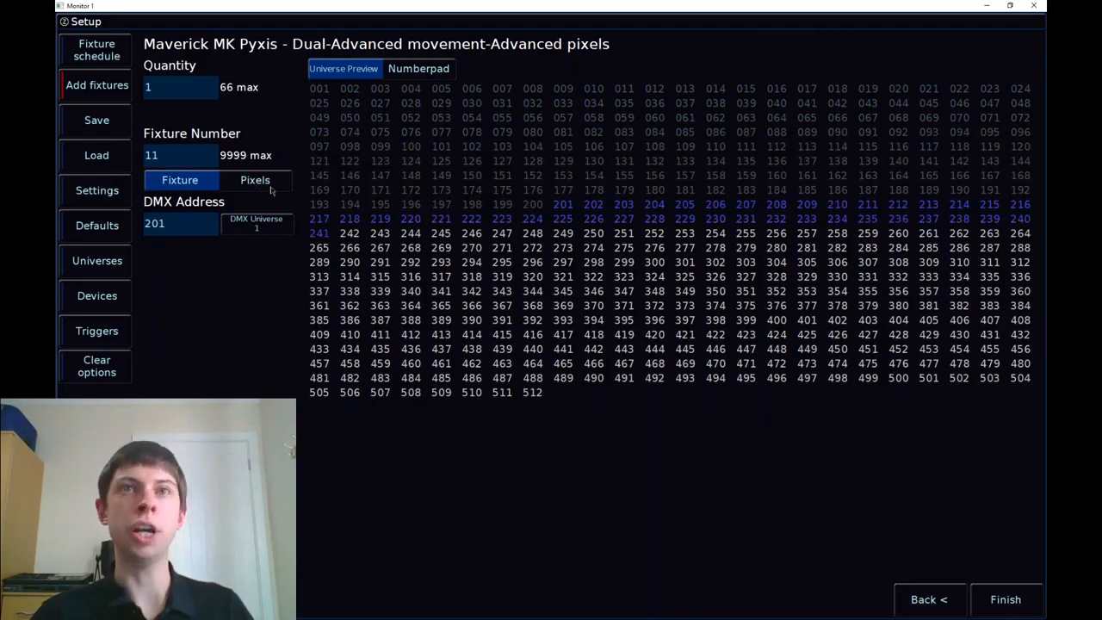
{"action": "left_click", "coordinate": [183, 224]}
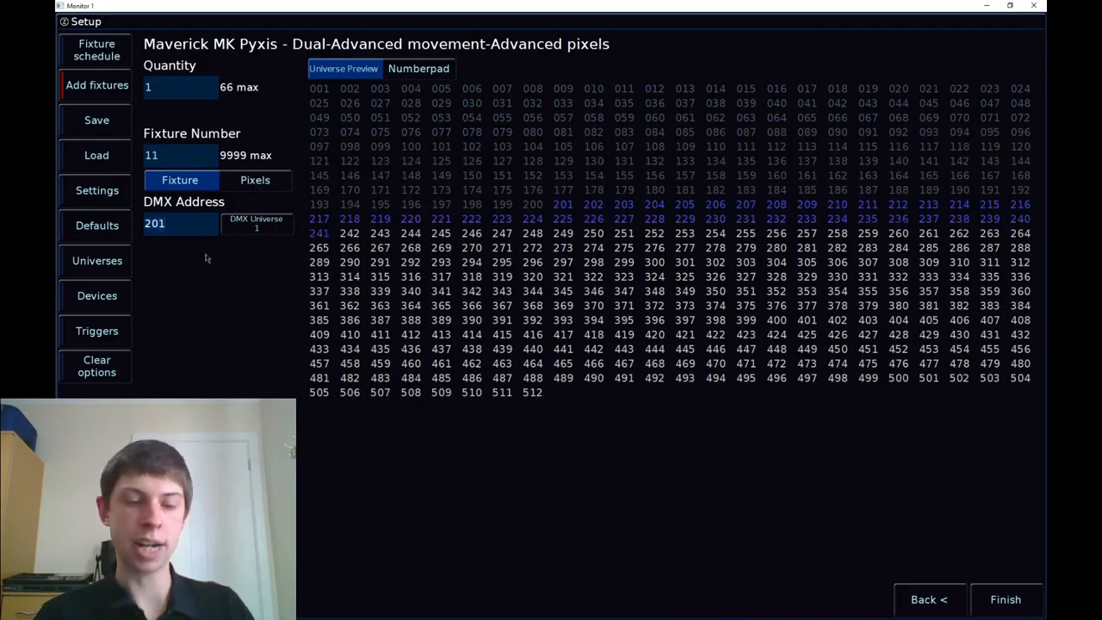
{"action": "key", "text": "BackSpace"}
{"action": "key", "text": "BackSpace"}
{"action": "key", "text": "BackSpace"}
{"action": "type", "text": "301"}
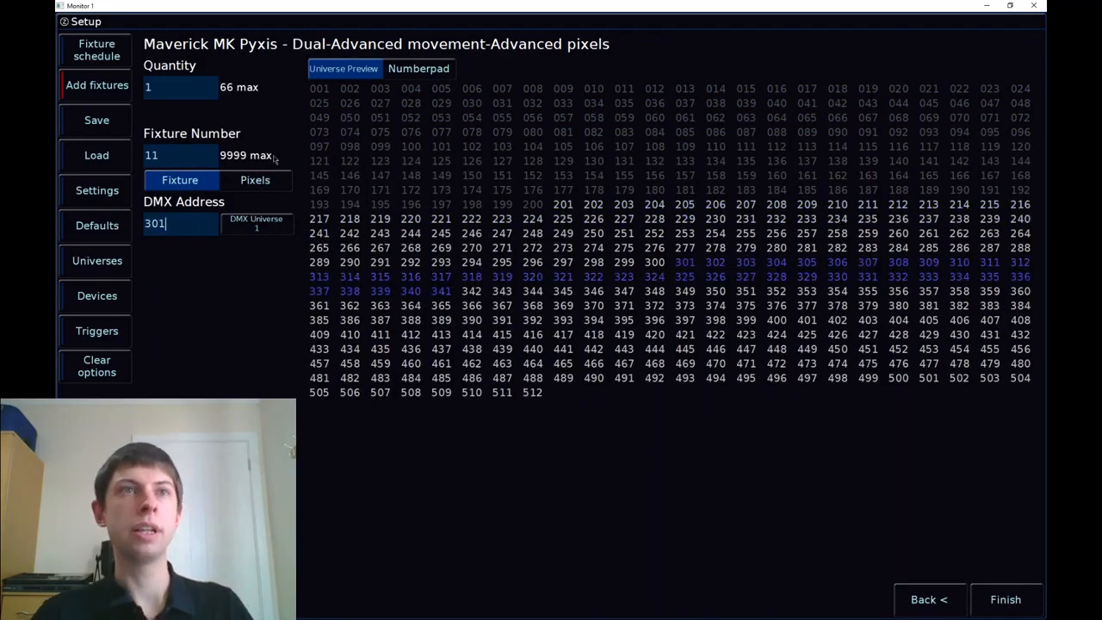
Check the addresses of the pixels and fixture parts once more and finish adding the Maverick MK Pyxis
{"action": "left_click", "coordinate": [250, 183]}
{"action": "left_click", "coordinate": [206, 184]}
{"action": "left_click", "coordinate": [245, 182]}
{"action": "left_click", "coordinate": [193, 185]}
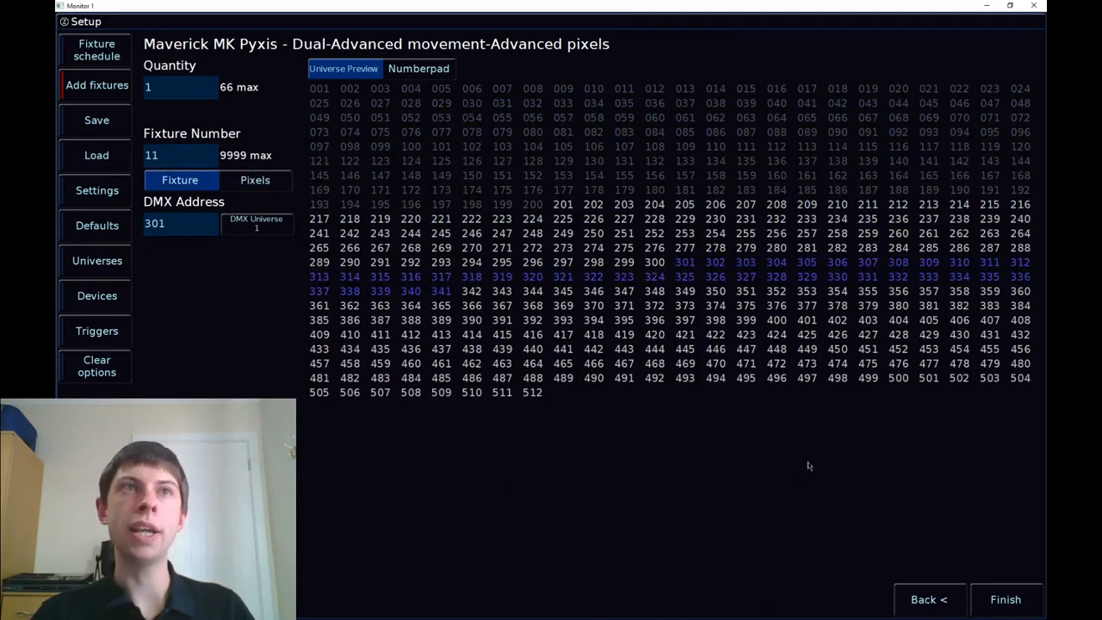
{"action": "left_click", "coordinate": [1005, 600]}
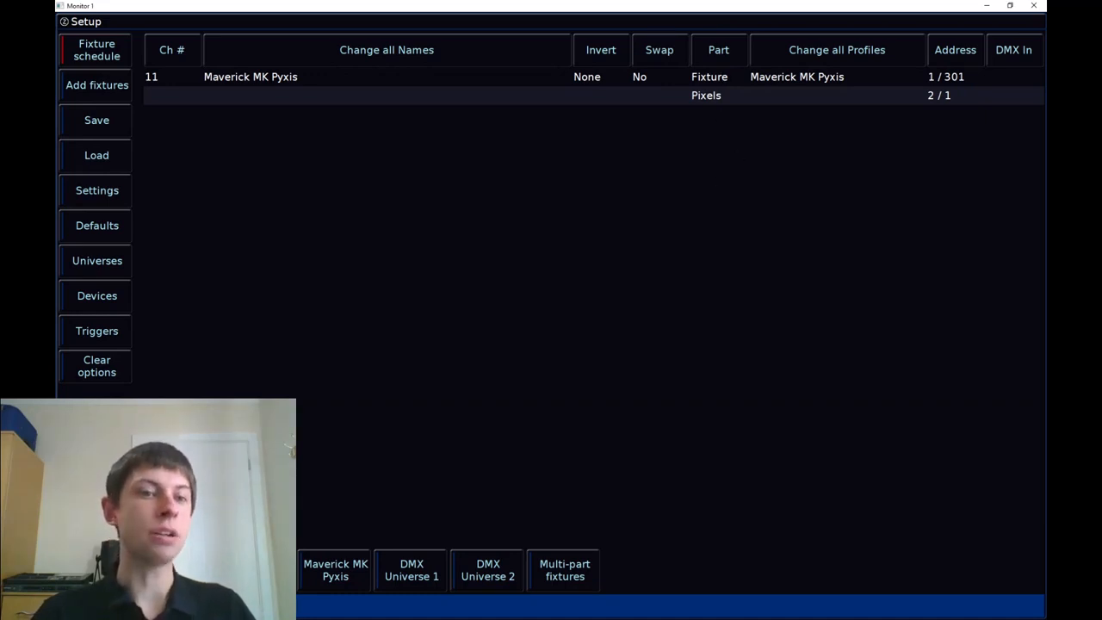
Filter the fixture schedule by multi-part fixtures, Maverick MK Pyxis, A.leda Wash K20, DMX Universe 1 and DMX Universe 2
{"action": "left_click", "coordinate": [565, 581]}
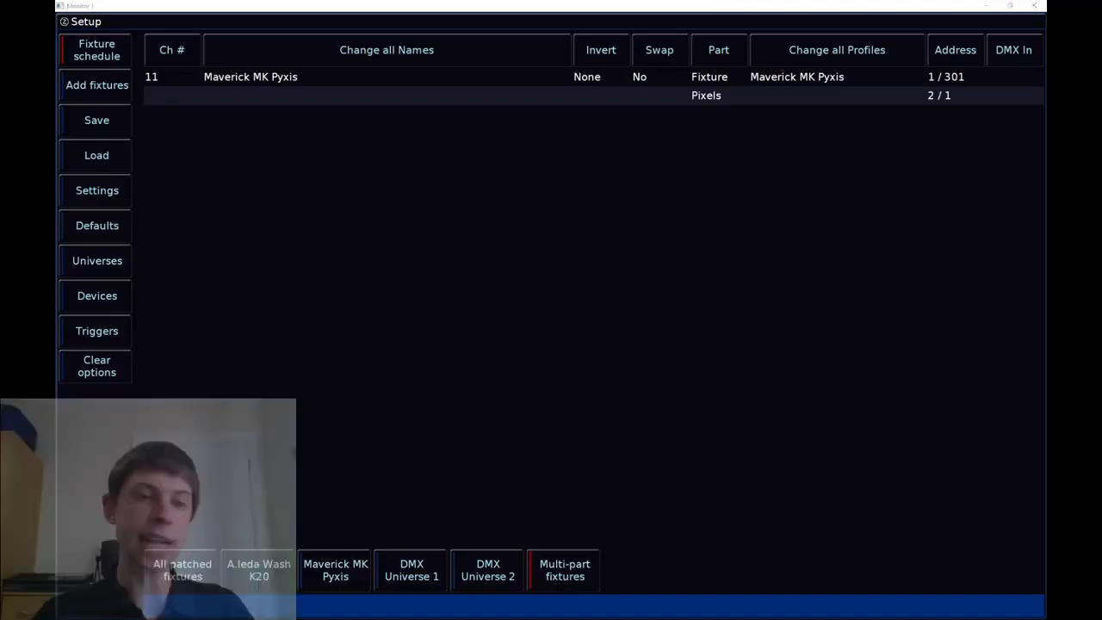
{"action": "left_click", "coordinate": [336, 563]}
{"action": "left_click", "coordinate": [259, 569]}
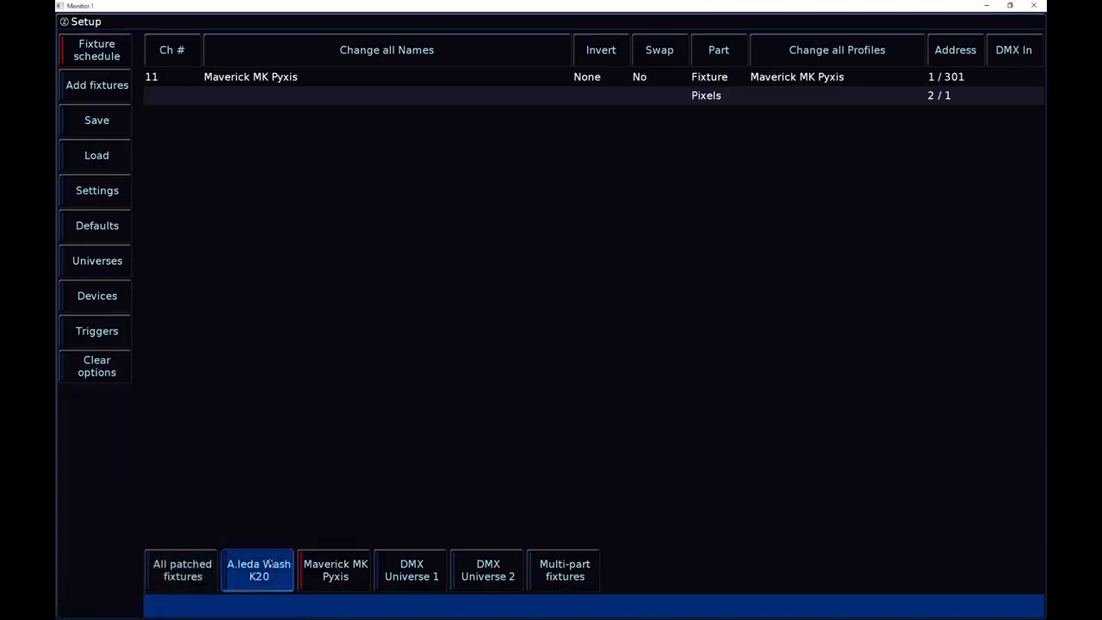
{"action": "left_click", "coordinate": [337, 568]}
{"action": "left_click", "coordinate": [430, 566]}
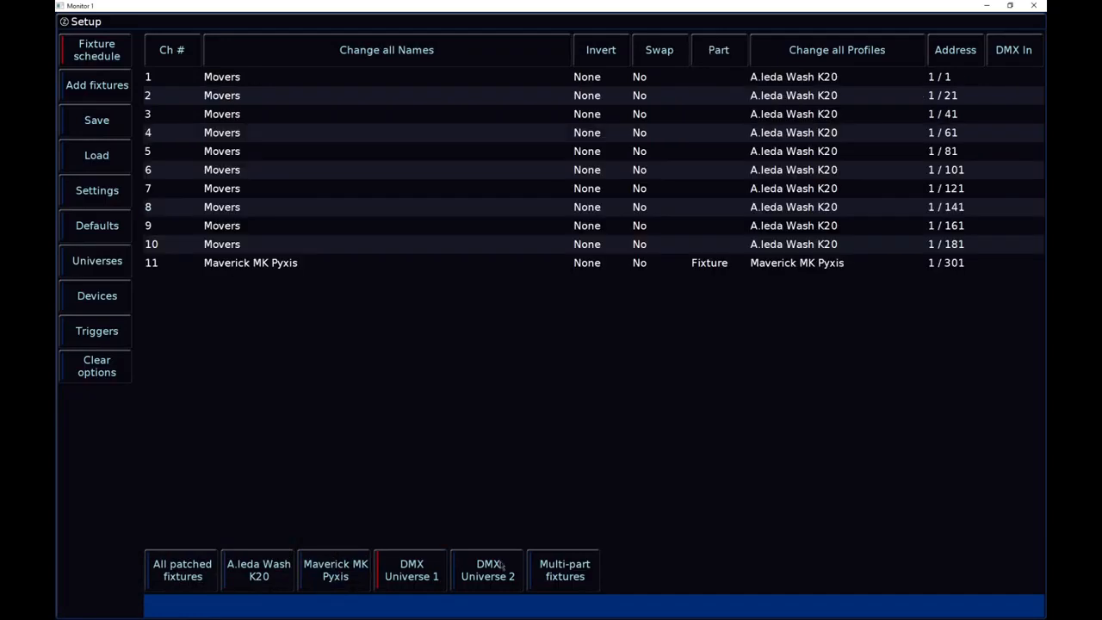
{"action": "left_click", "coordinate": [506, 570]}
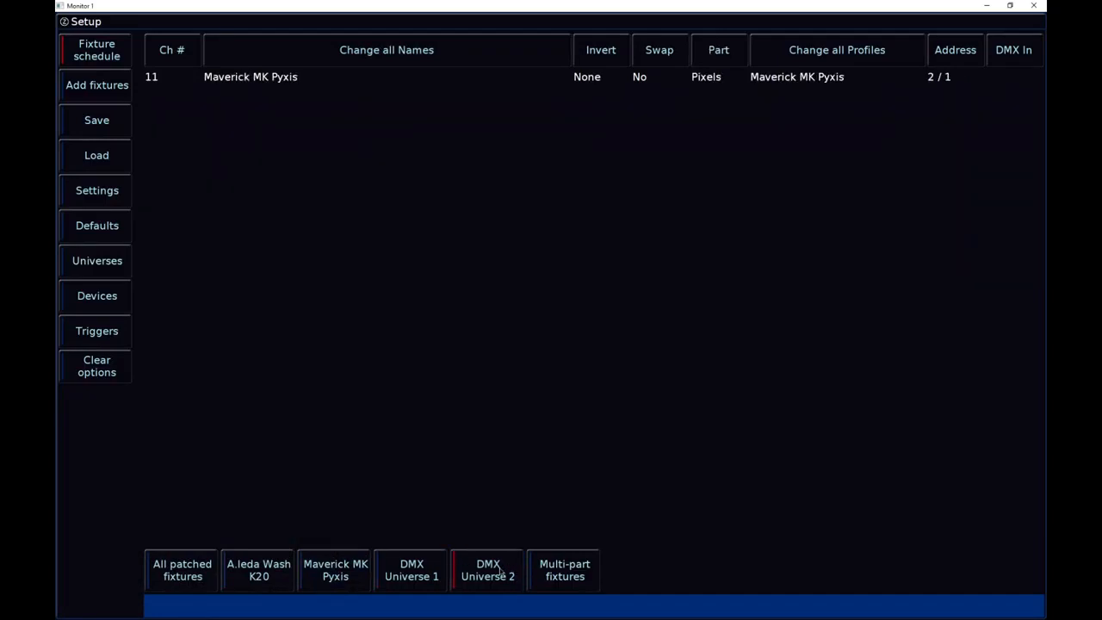
{"action": "left_click", "coordinate": [548, 570]}
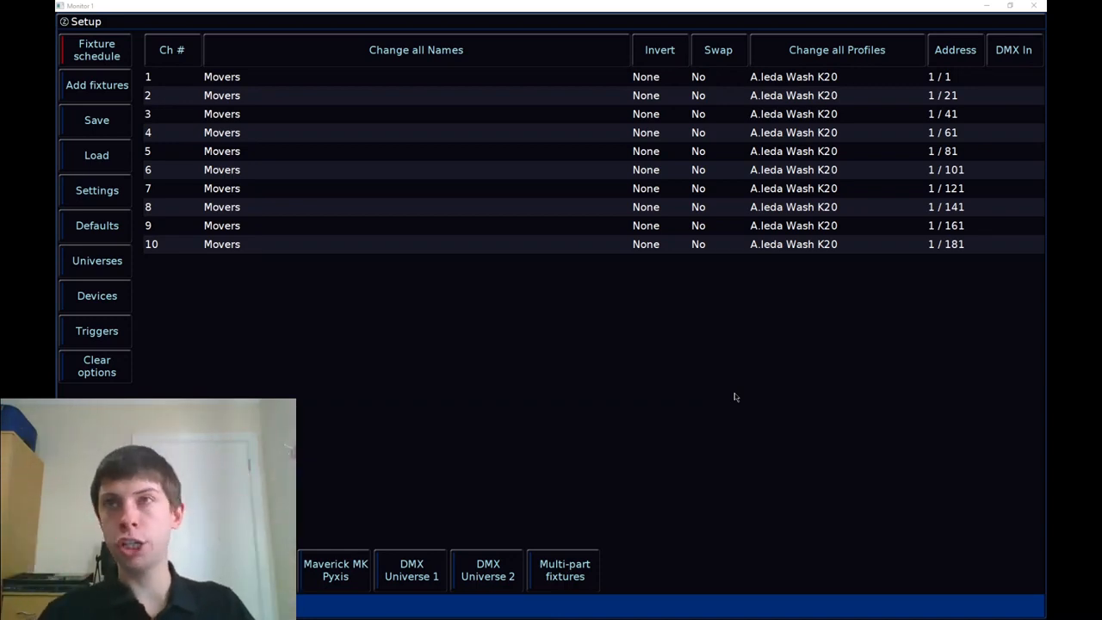
Add 201 in universe 1 as an additional DMX address for fixture 10
{"action": "left_click", "coordinate": [957, 248]}
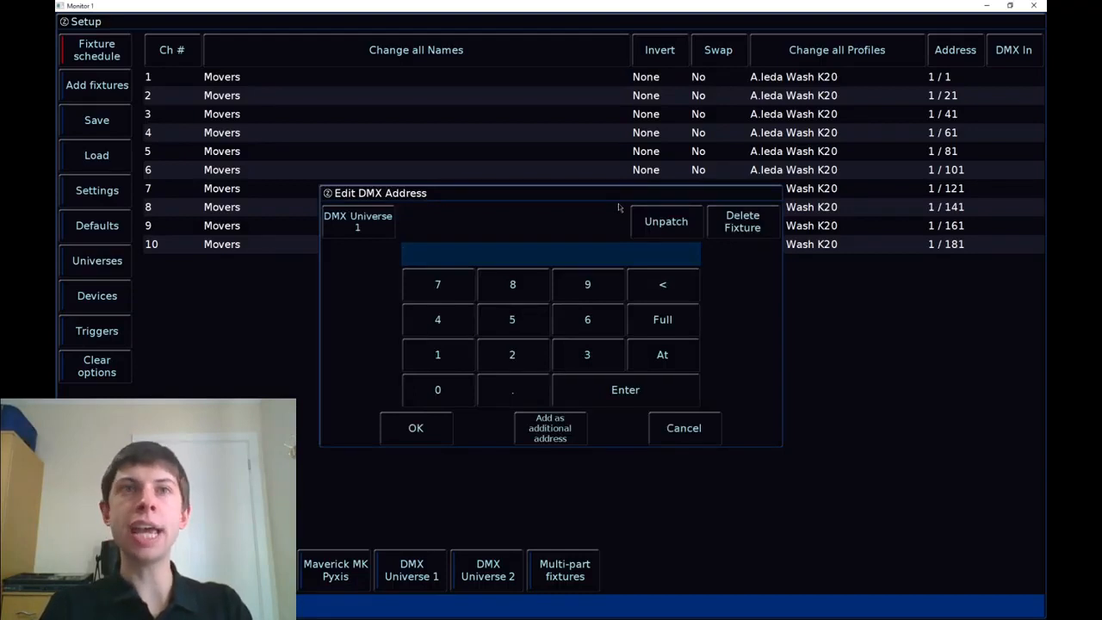
{"action": "type", "text": "201"}
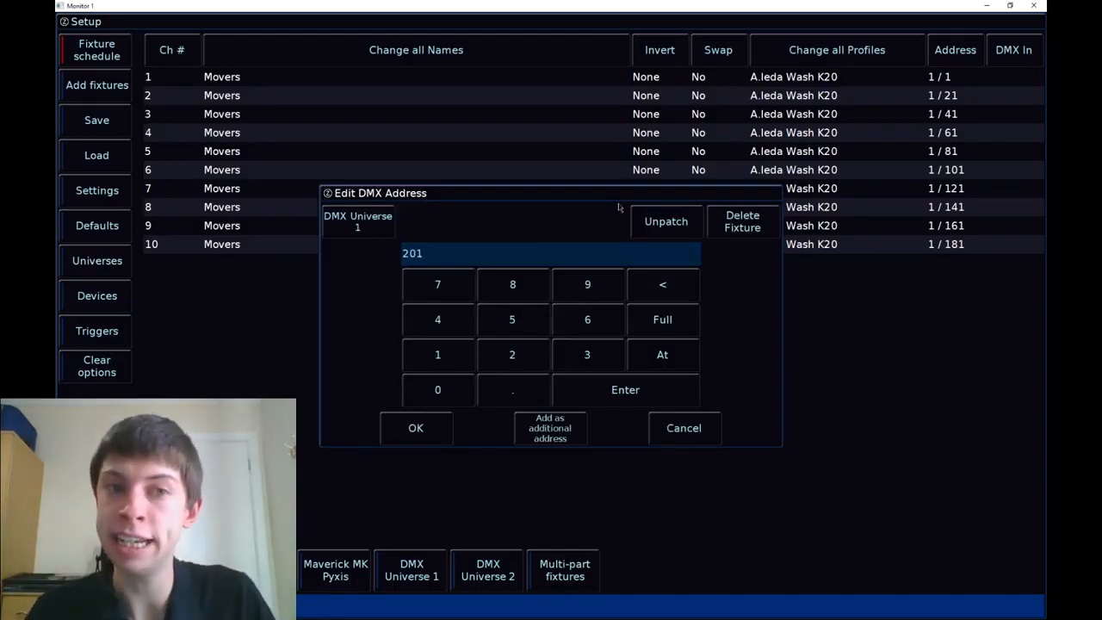
{"action": "left_click", "coordinate": [567, 430]}
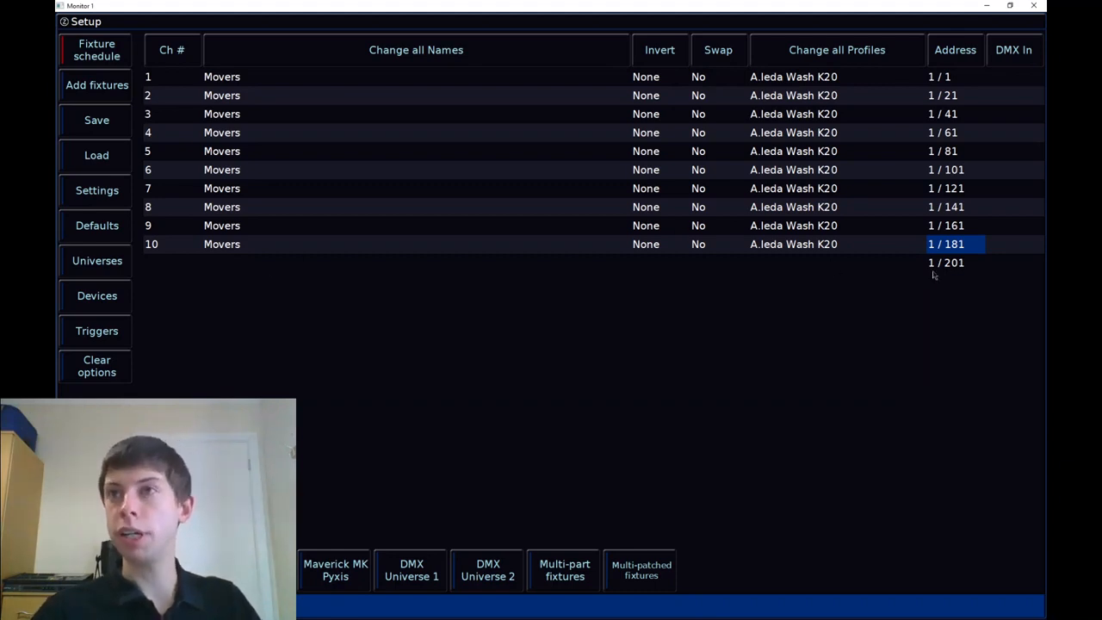
Try to change fixture 10's additional address to 220, cancel that patch, and add 221 as another additional address instead
{"action": "left_click", "coordinate": [961, 266]}
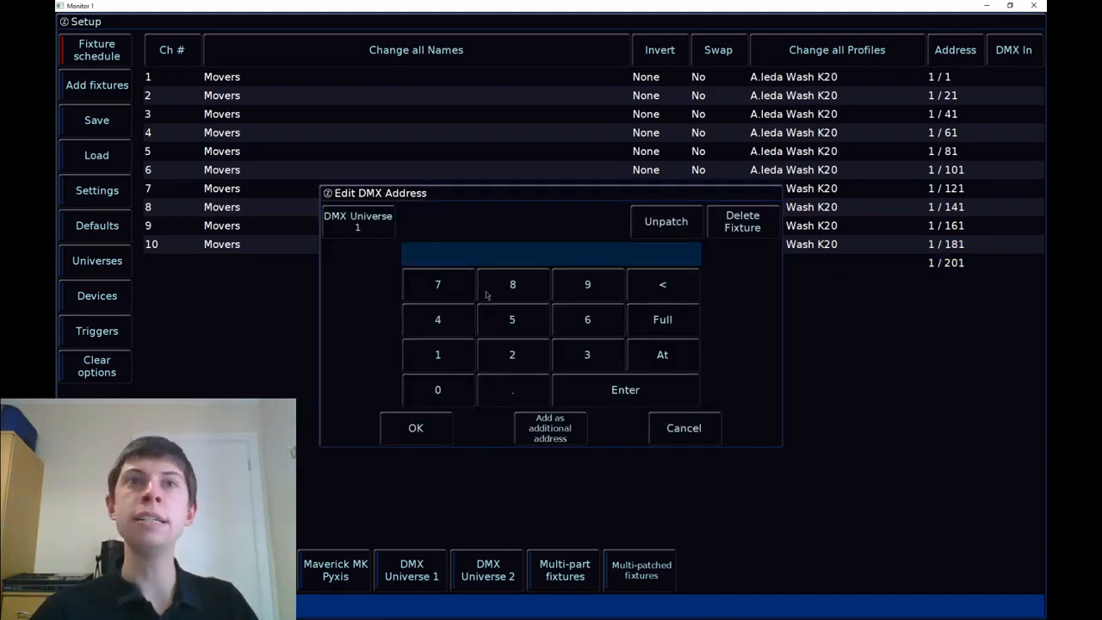
{"action": "type", "text": "220"}
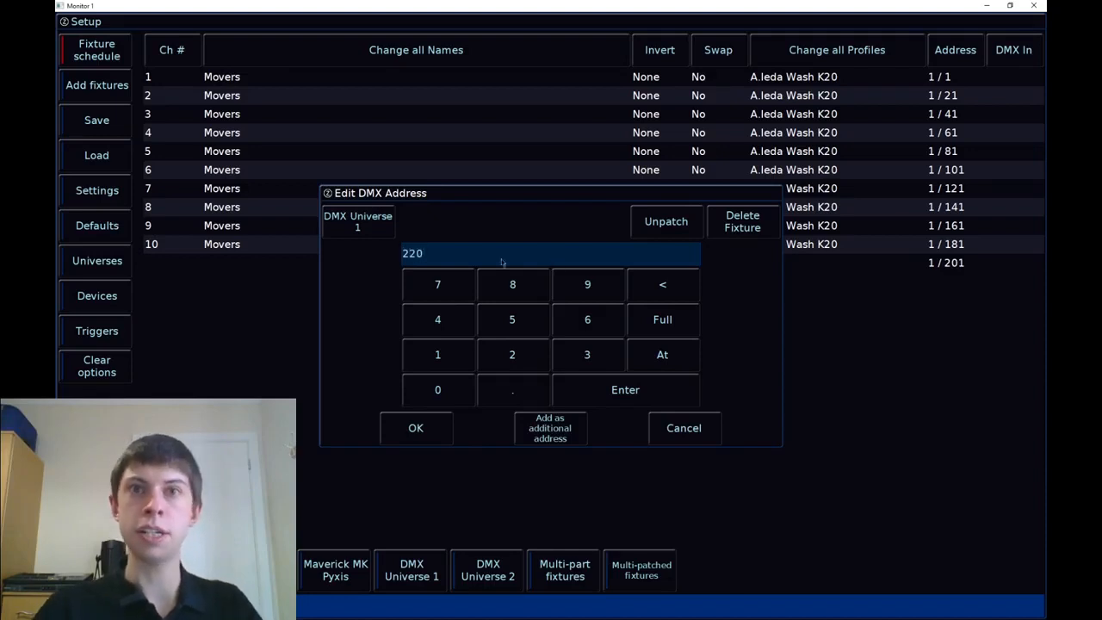
{"action": "key", "text": "Return"}
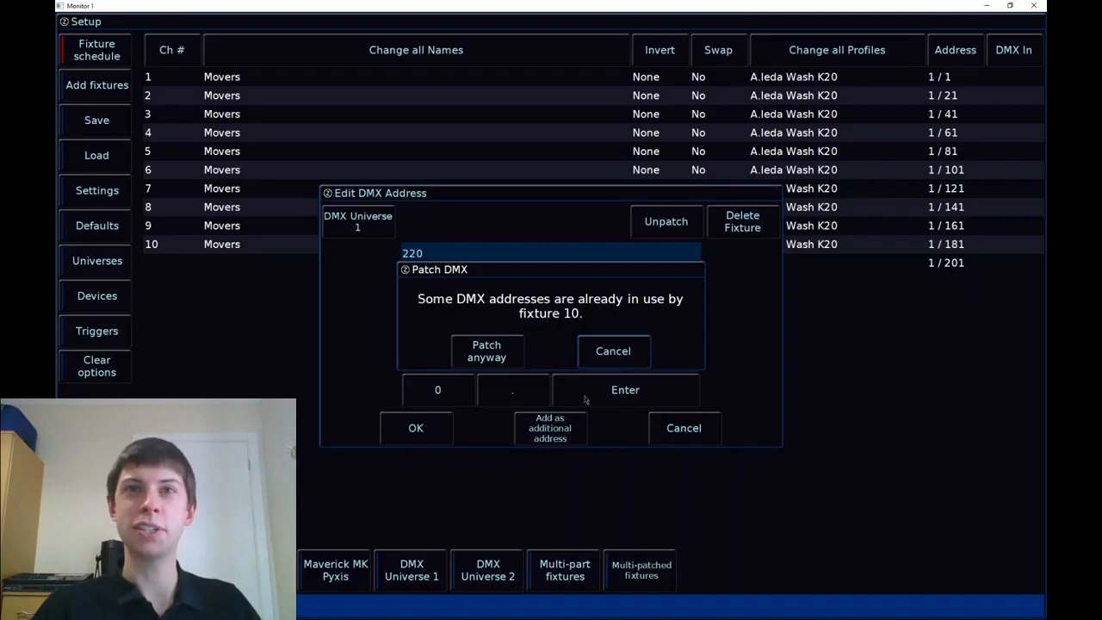
{"action": "left_click", "coordinate": [613, 355]}
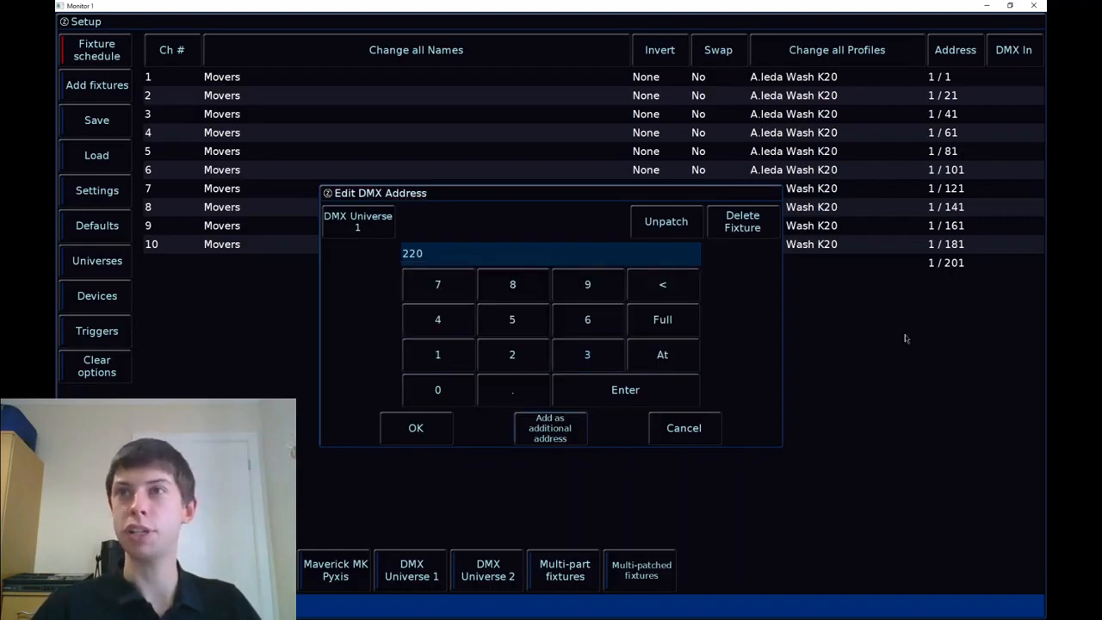
{"action": "left_click", "coordinate": [474, 260]}
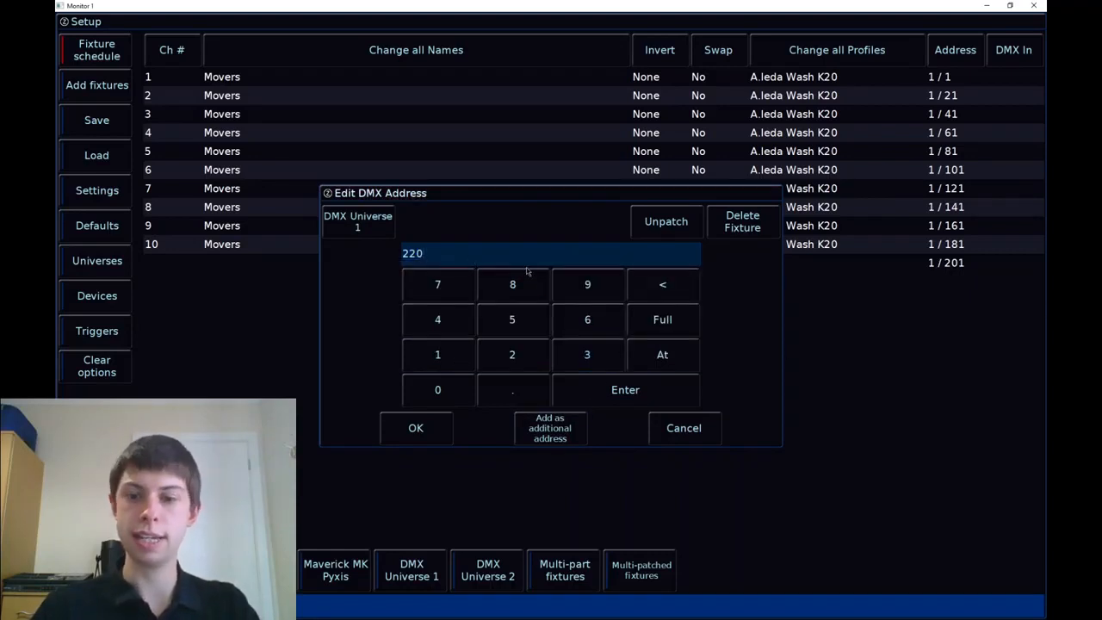
{"action": "key", "text": "BackSpace"}
{"action": "type", "text": "1"}
{"action": "left_click", "coordinate": [559, 437]}
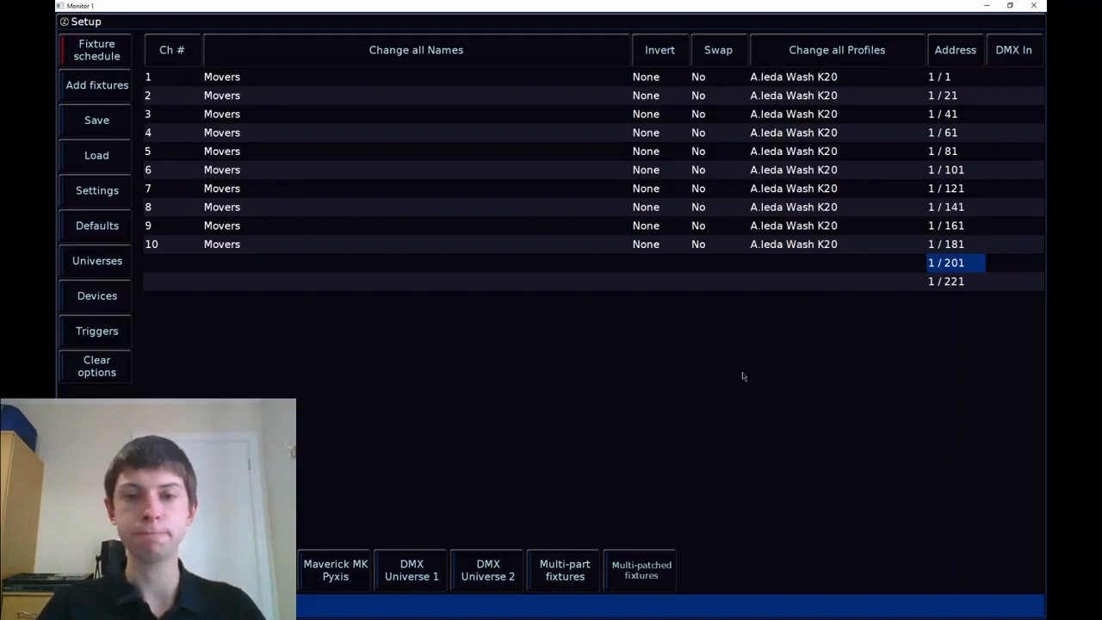
Unpatch the additional DMX address 1/201 from fixture 10
{"action": "left_click", "coordinate": [968, 267]}
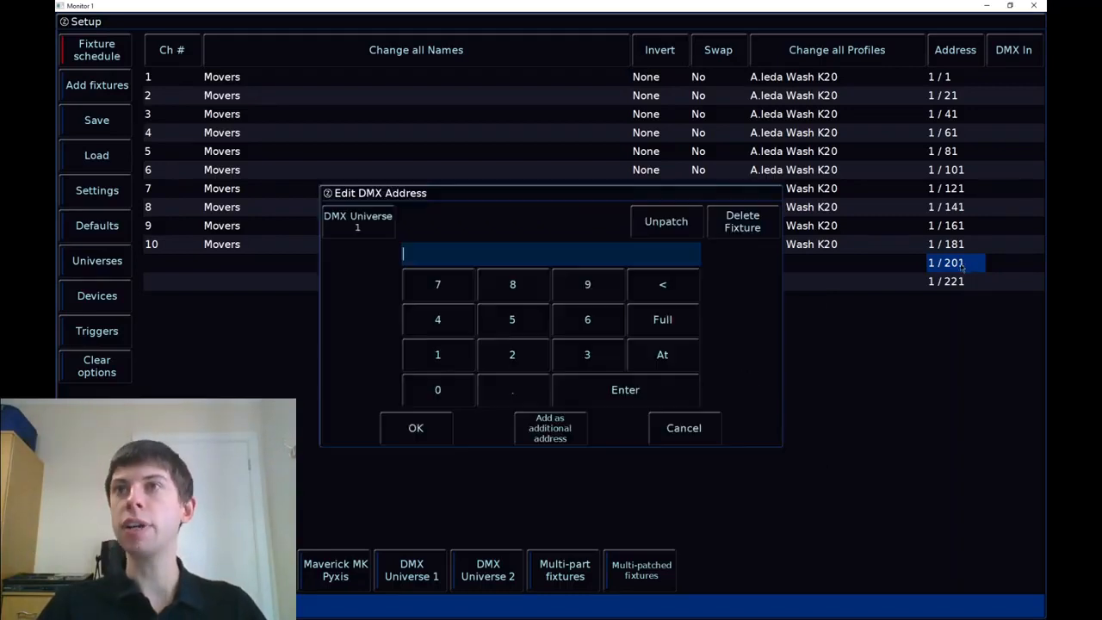
{"action": "left_click", "coordinate": [663, 222]}
{"action": "left_click", "coordinate": [503, 354]}
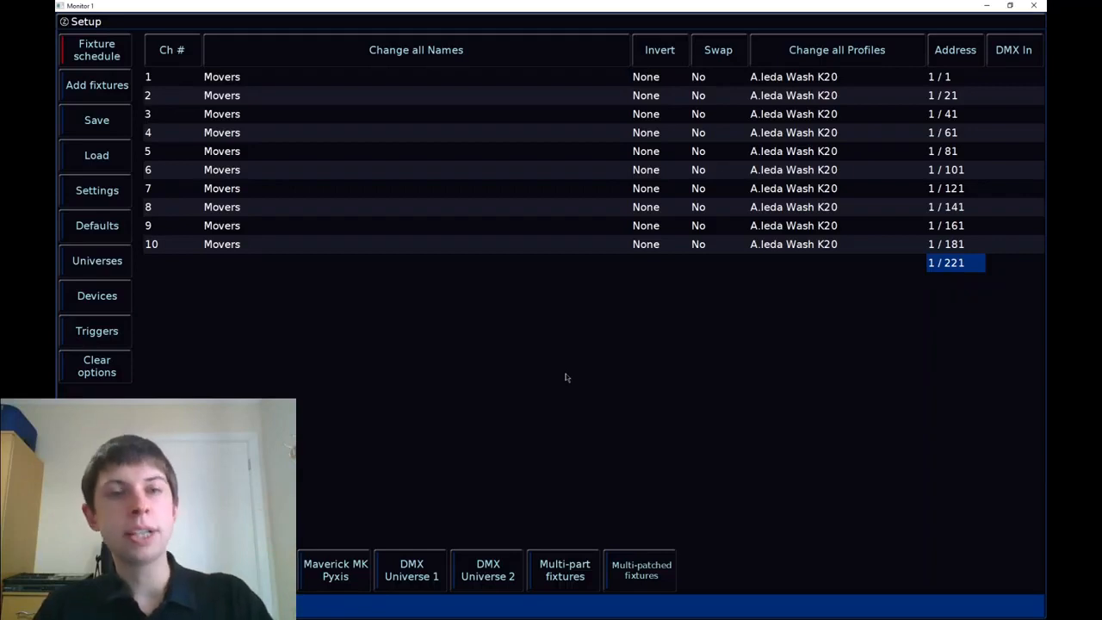
{"action": "key", "text": "Left"}
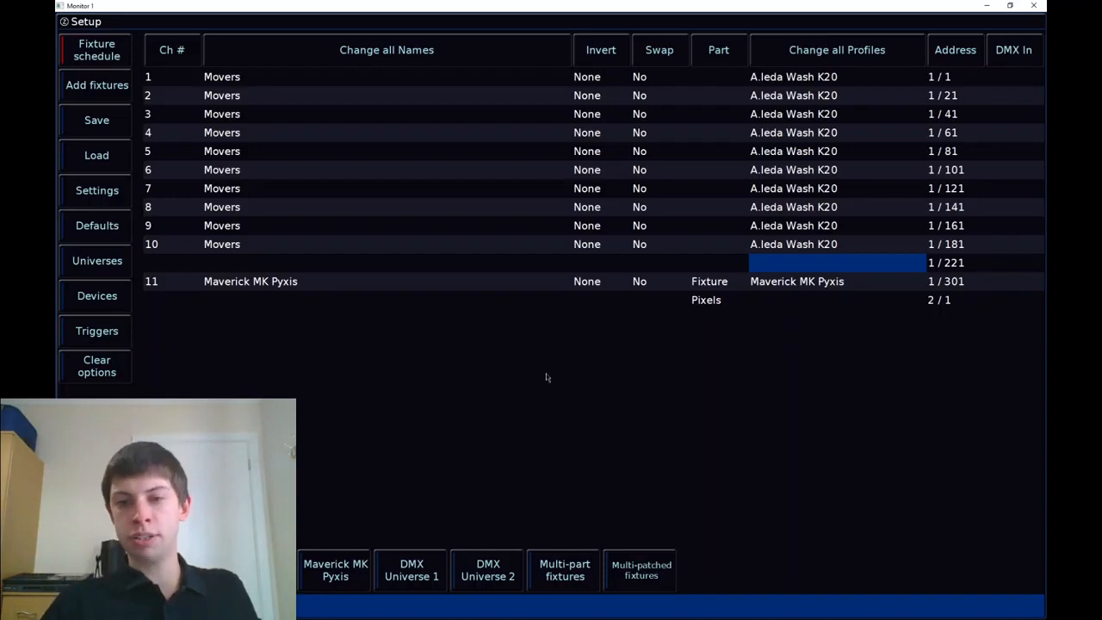
In the universe settings, turn RigSync under Remote Device Management (RDM) off and leave it enabled again
{"action": "left_click", "coordinate": [110, 265]}
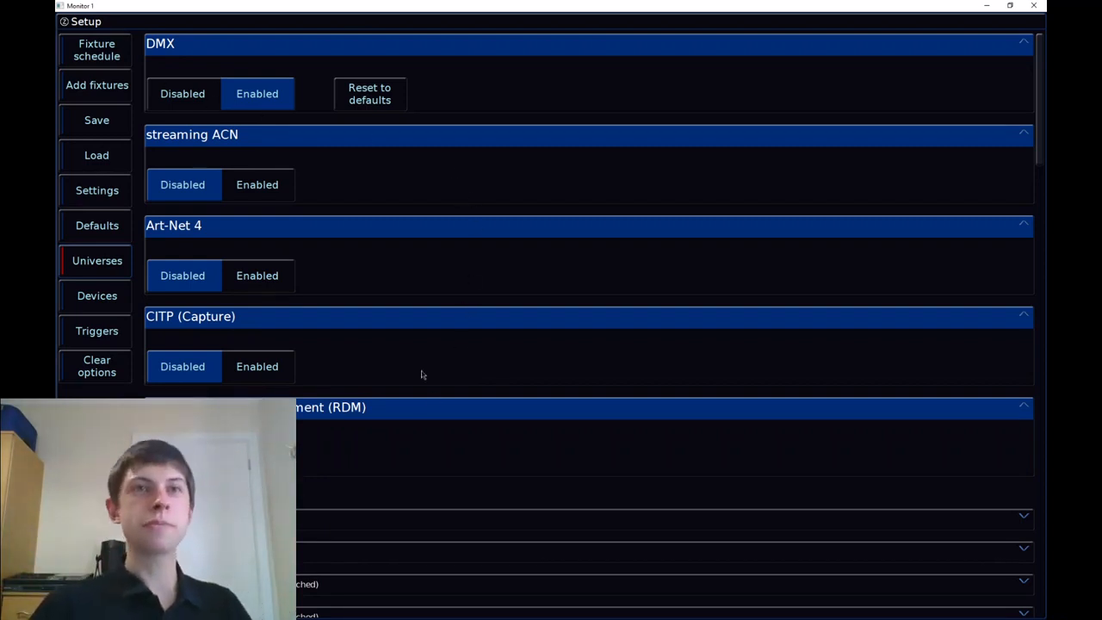
{"action": "left_click_drag", "start_coordinate": [421, 374], "coordinate": [420, 239]}
{"action": "left_click", "coordinate": [252, 331]}
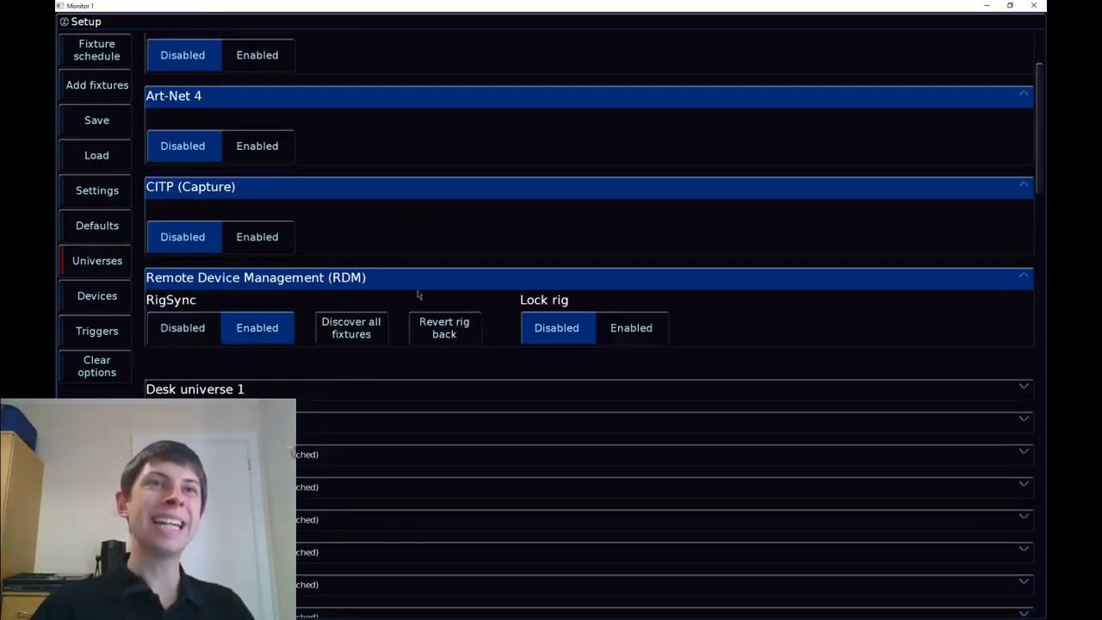
{"action": "left_click", "coordinate": [190, 328]}
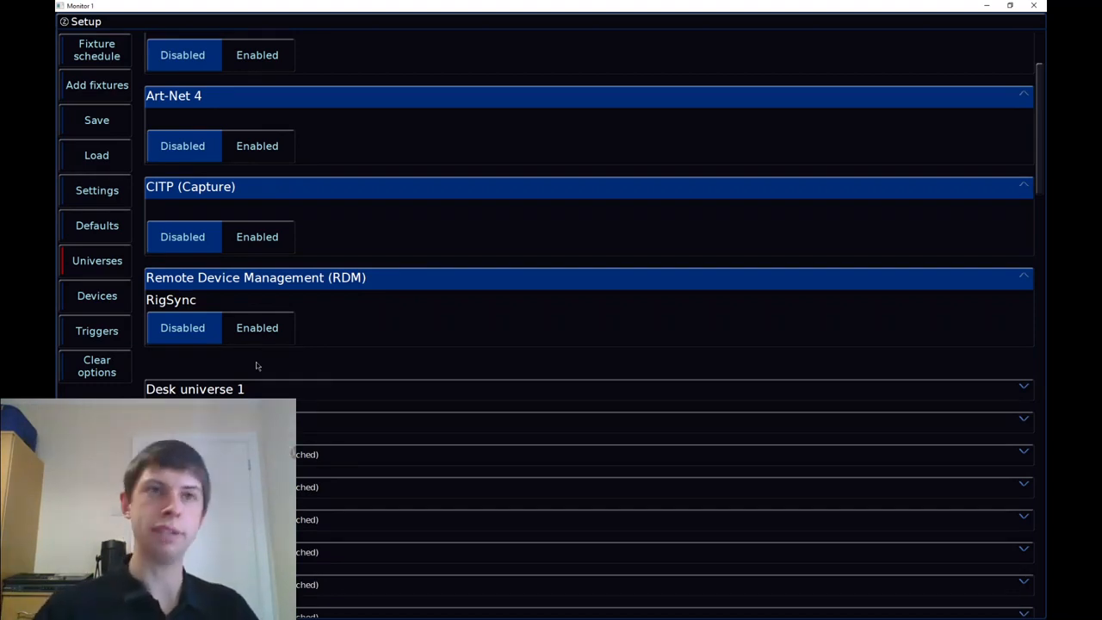
{"action": "left_click", "coordinate": [271, 332]}
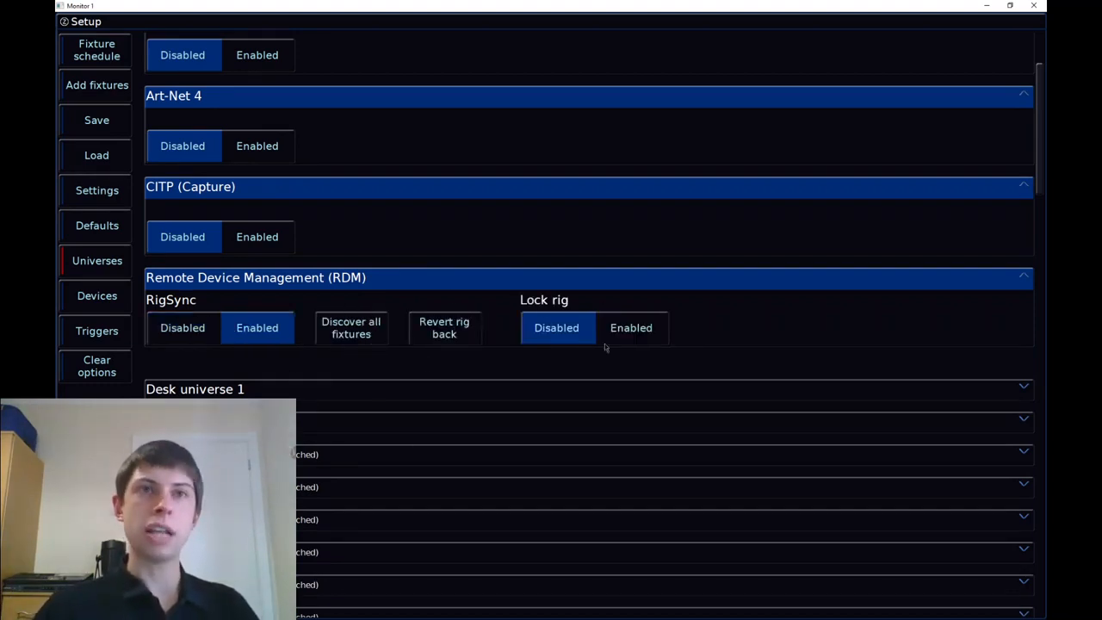
Switch RigSync under Remote Device Management (RDM) off, back on, and leave it disabled
{"action": "left_click", "coordinate": [162, 338]}
{"action": "left_click", "coordinate": [258, 333]}
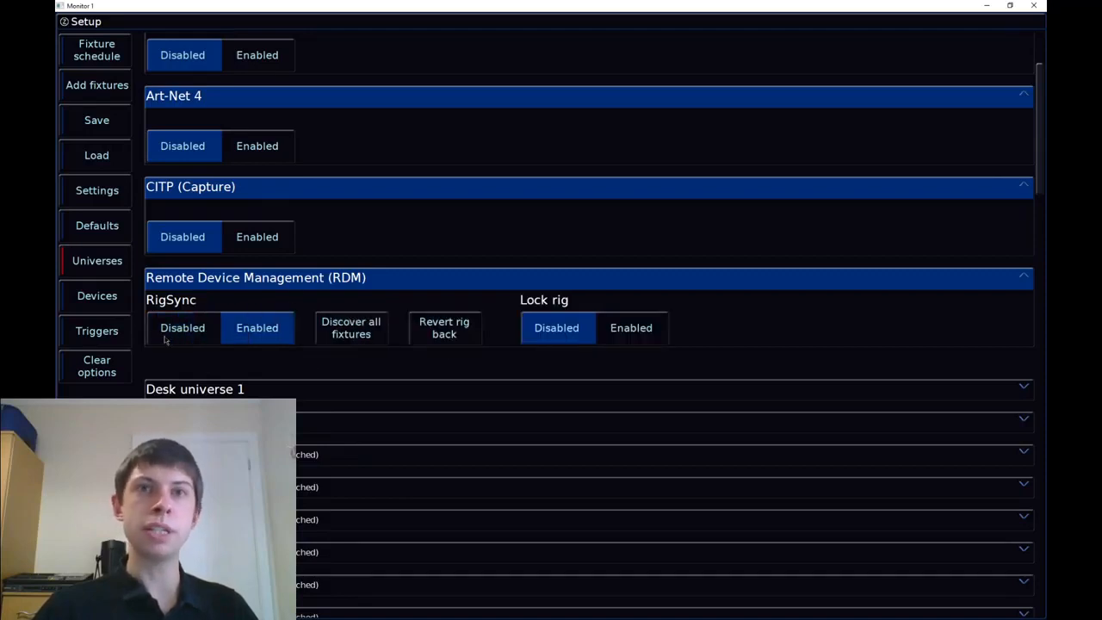
{"action": "left_click", "coordinate": [169, 340]}
Enable streaming ACN output, try both available IP addresses, and leave 192.168.0.10 selected
{"action": "scroll", "coordinate": [445, 341], "scroll_direction": "up", "scroll_amount": 3}
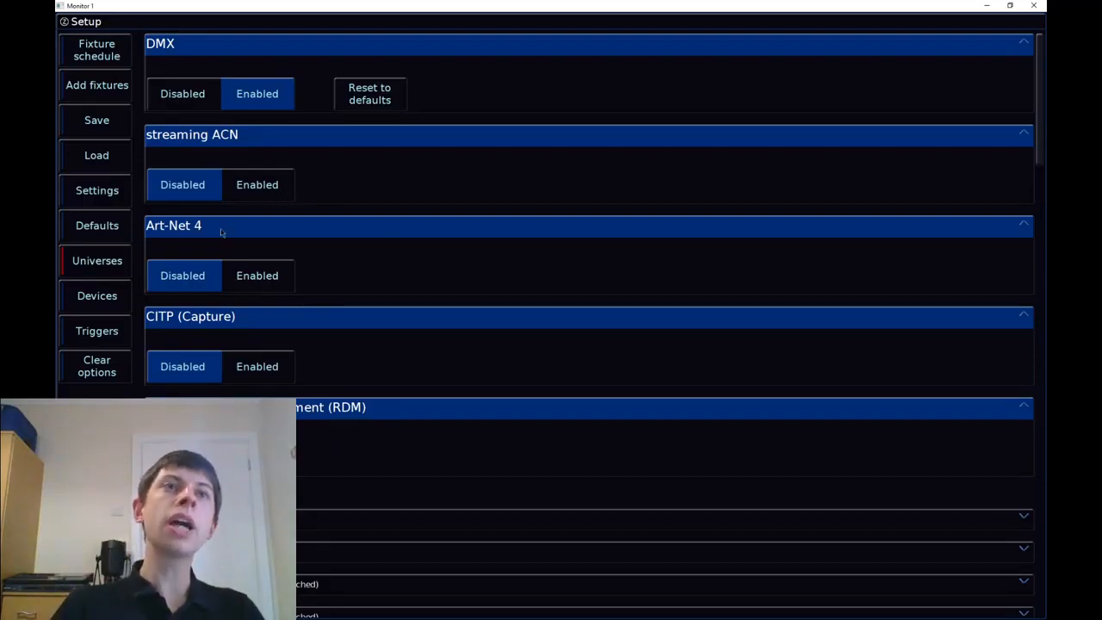
{"action": "left_click", "coordinate": [249, 183]}
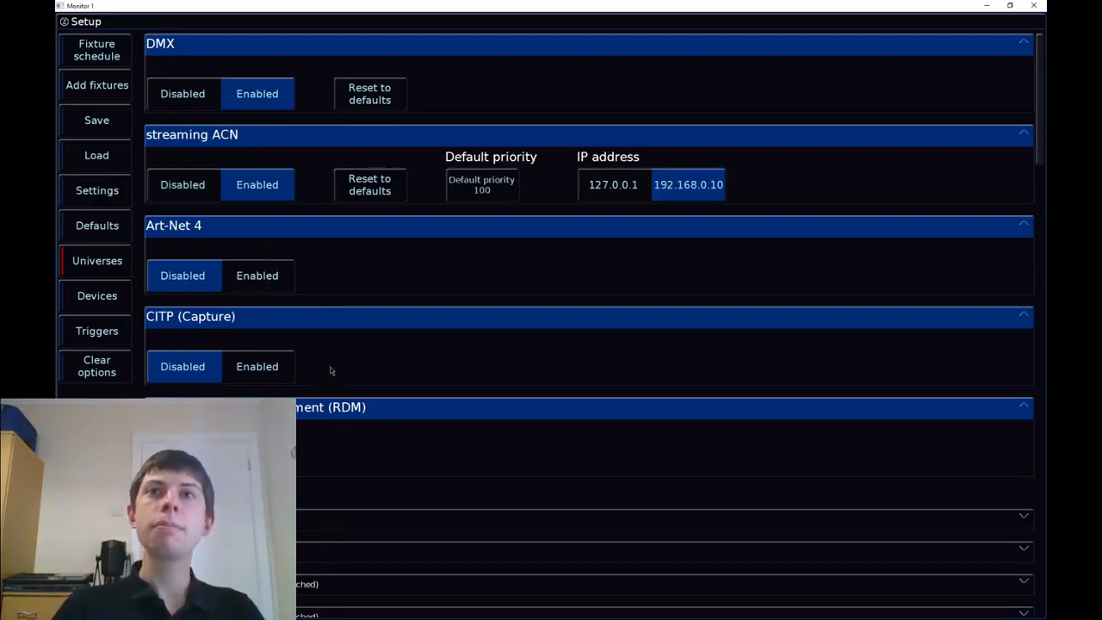
{"action": "left_click", "coordinate": [602, 179]}
{"action": "left_click", "coordinate": [687, 194]}
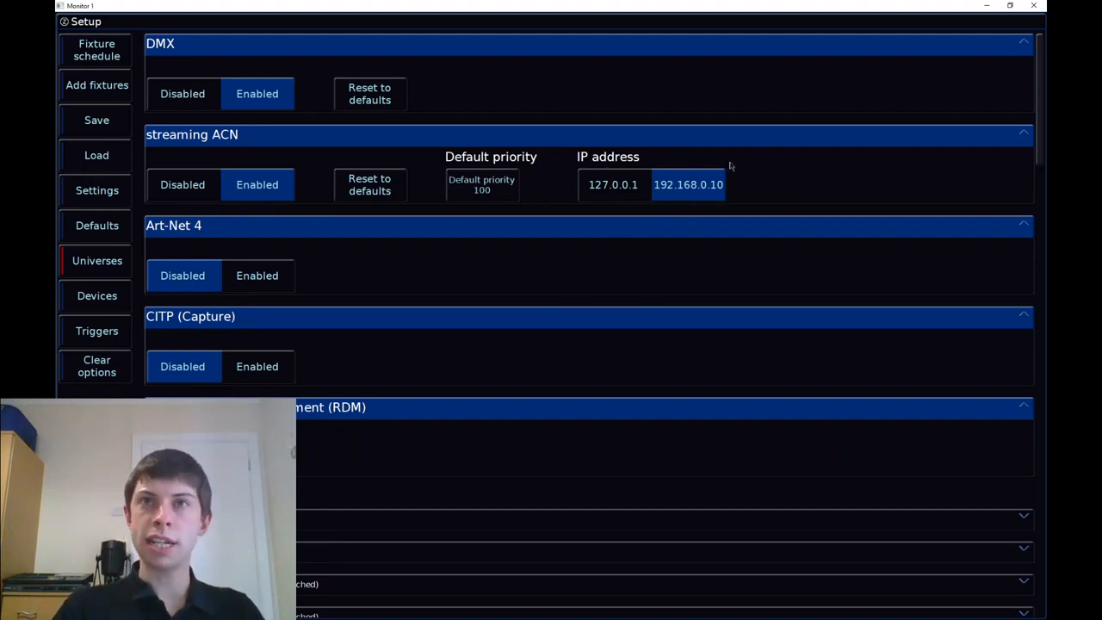
{"action": "left_click", "coordinate": [629, 191]}
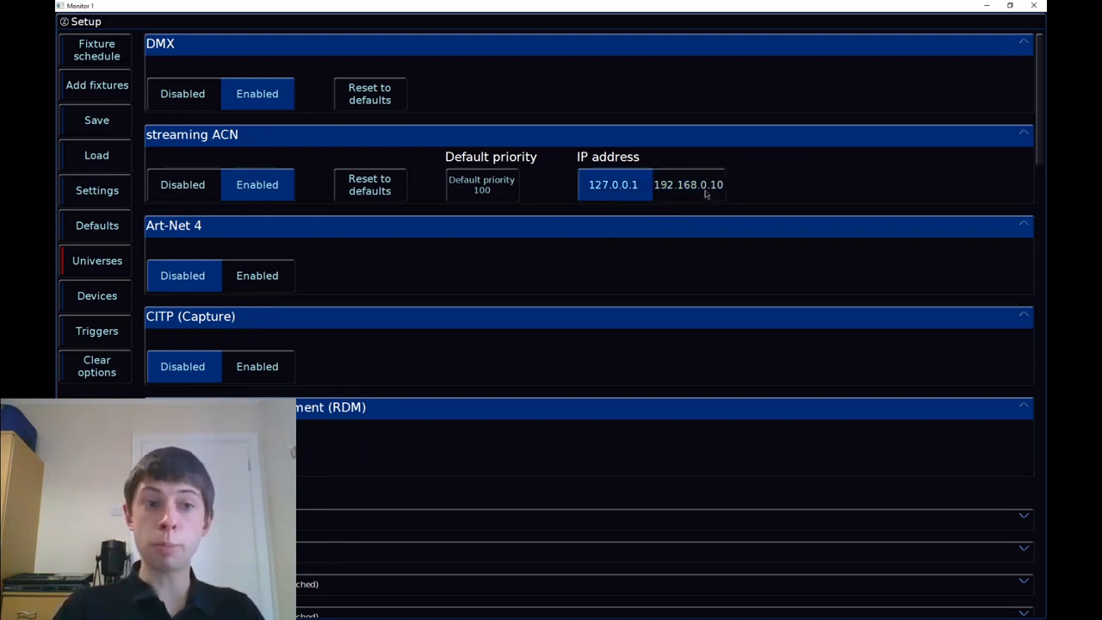
{"action": "left_click", "coordinate": [704, 192]}
{"action": "left_click", "coordinate": [644, 181]}
{"action": "left_click", "coordinate": [687, 191]}
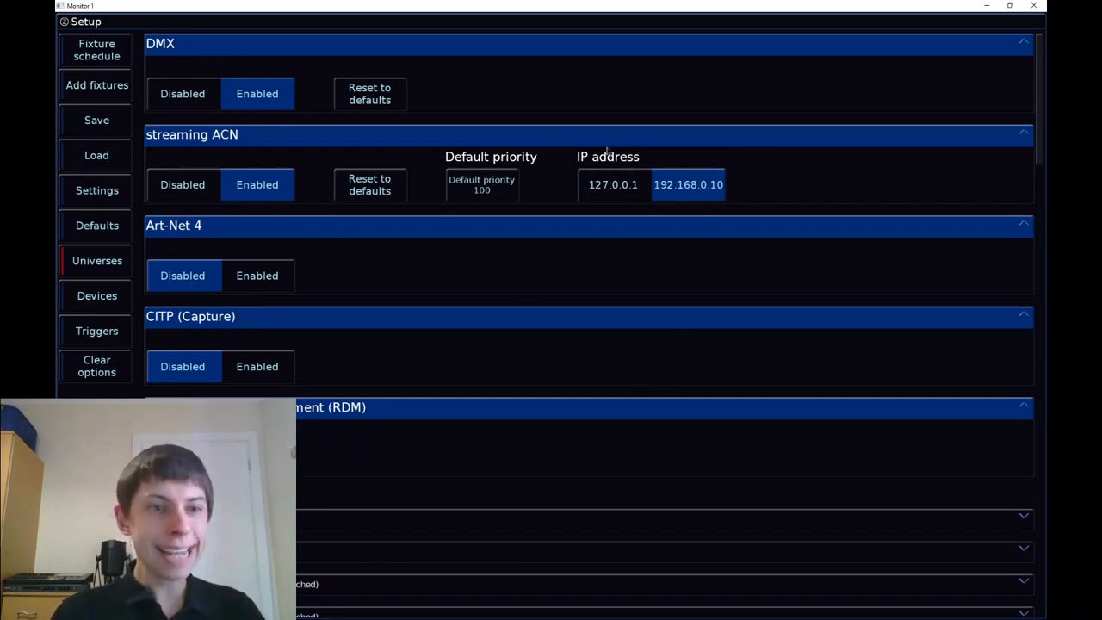
Look through the list of desk universes and expand the output settings of desk universes 1 and 2
{"action": "left_click_drag", "start_coordinate": [631, 374], "coordinate": [578, 32]}
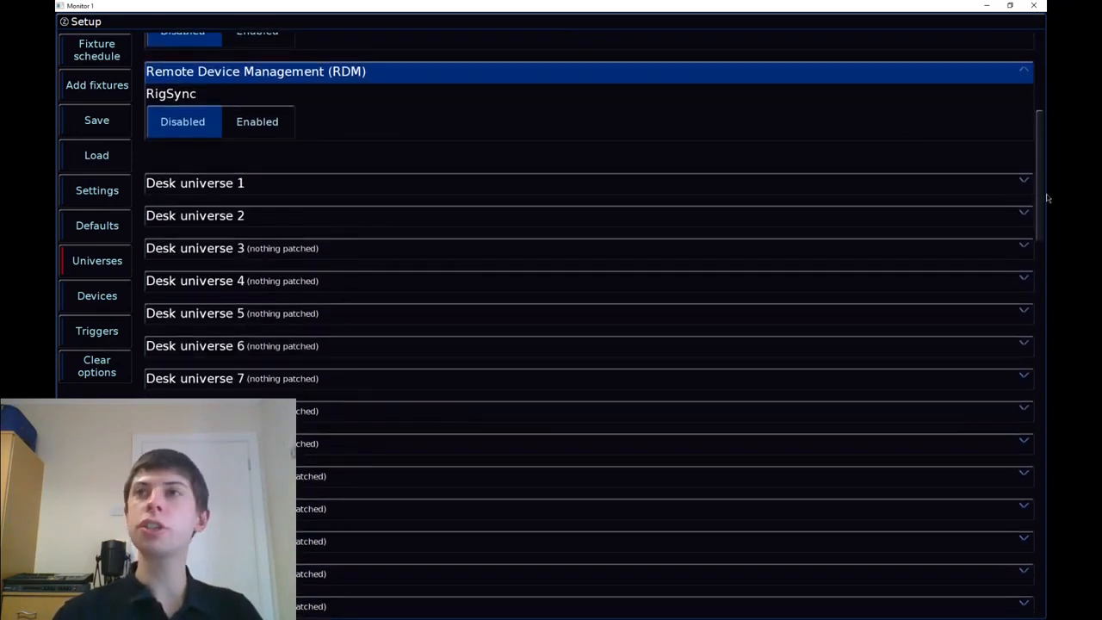
{"action": "left_click_drag", "start_coordinate": [1038, 138], "coordinate": [1003, 528]}
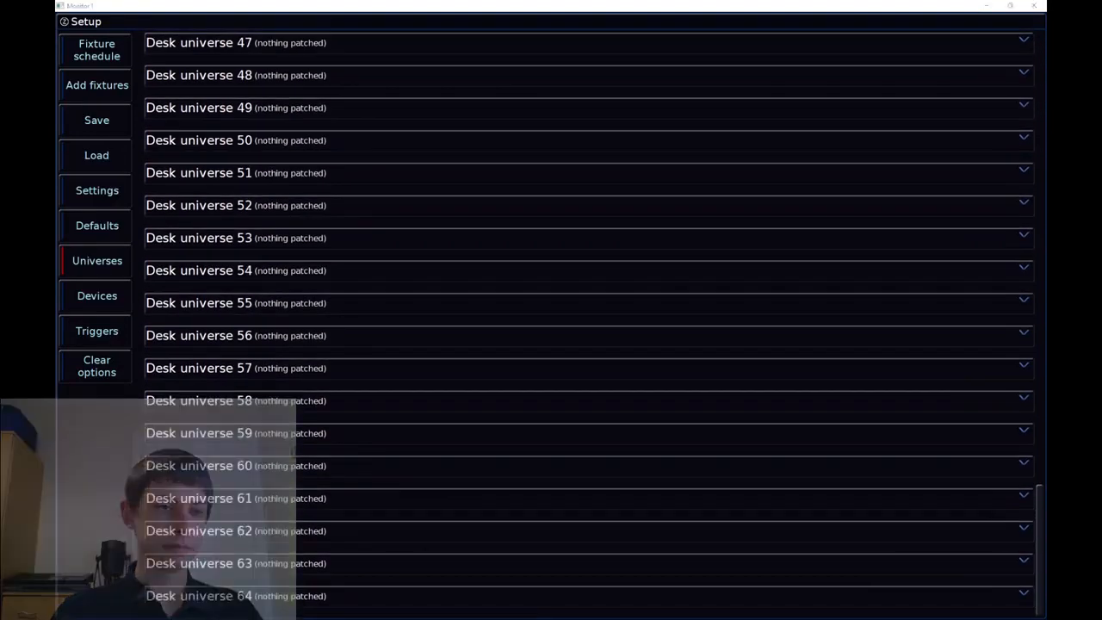
{"action": "left_click_drag", "start_coordinate": [1043, 498], "coordinate": [1044, 111]}
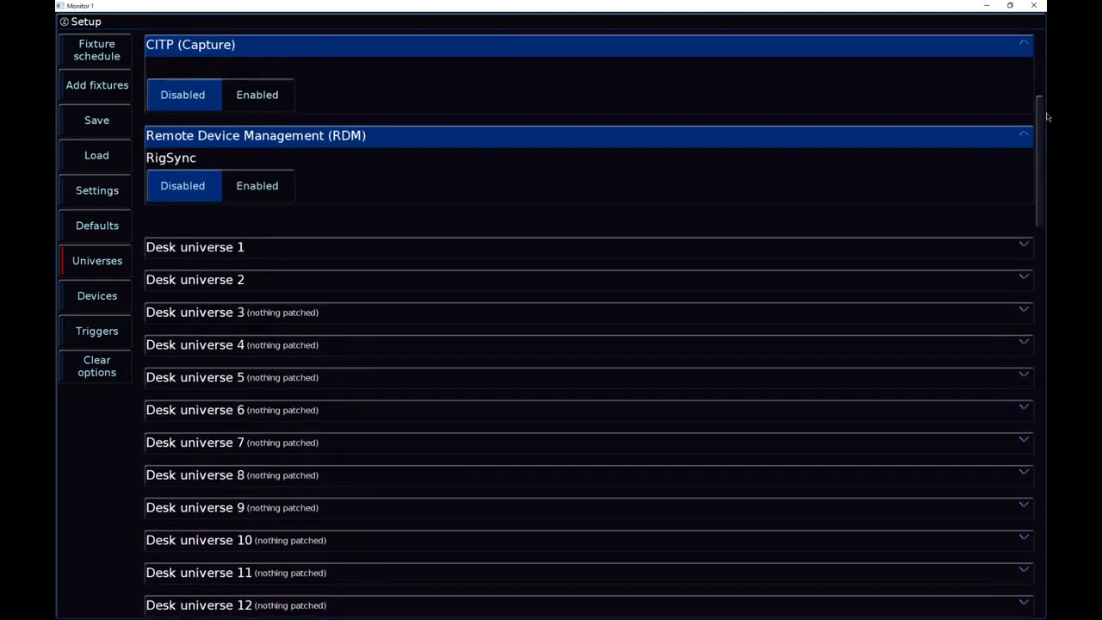
{"action": "left_click", "coordinate": [314, 247]}
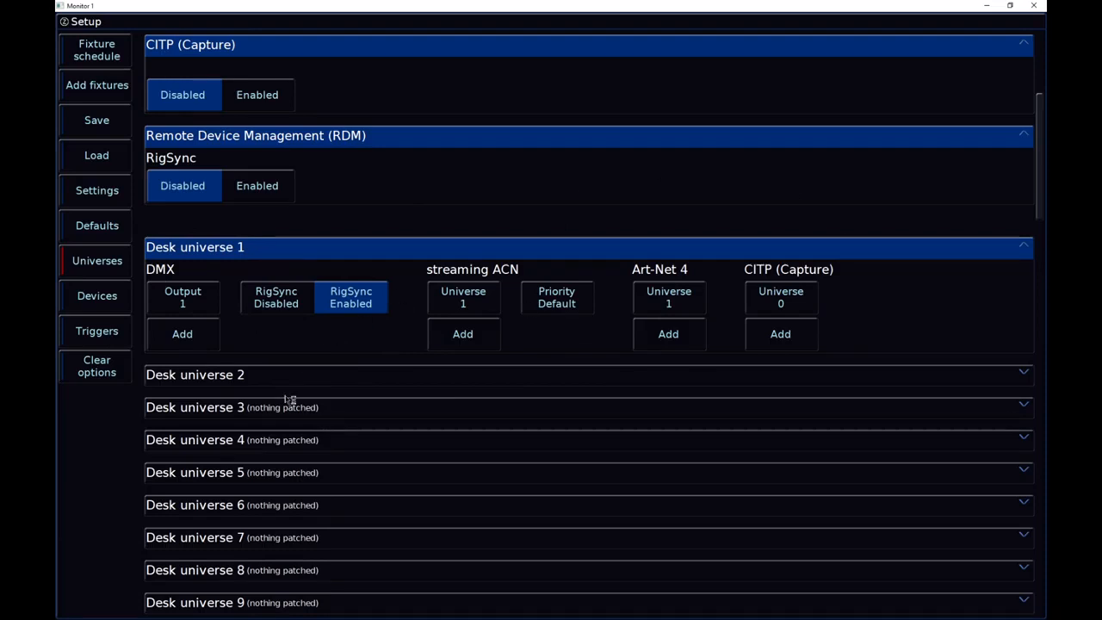
{"action": "left_click", "coordinate": [258, 379]}
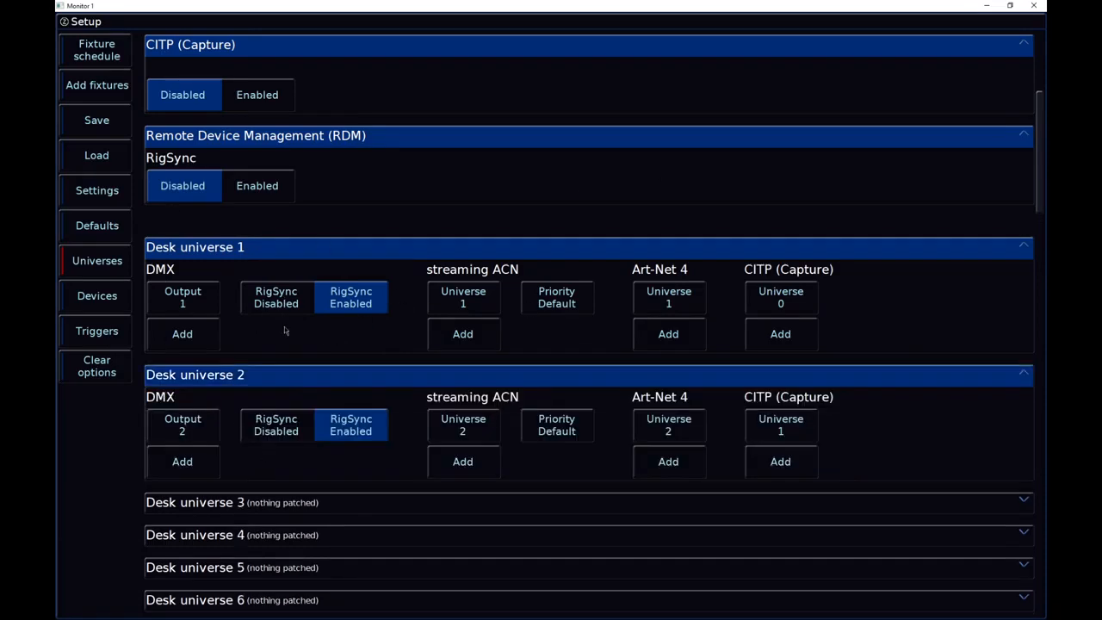
{"action": "scroll", "coordinate": [286, 310], "scroll_direction": "down", "scroll_amount": 1}
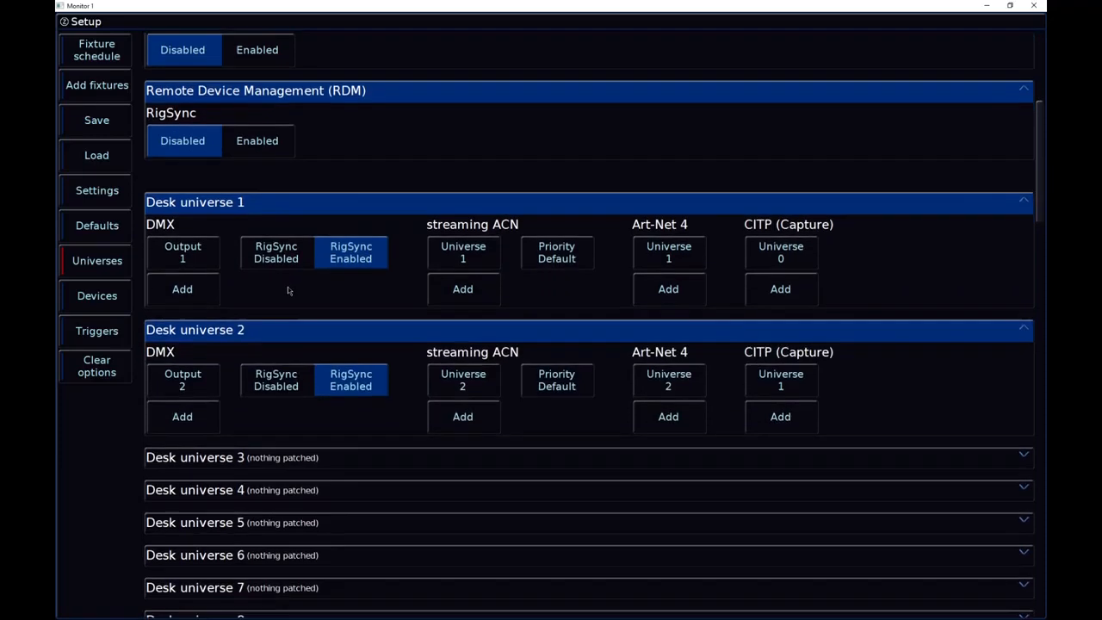
Check which fixtures are patched in DMX Universe 1 and DMX Universe 2, and return to the universe settings
{"action": "left_click", "coordinate": [105, 56]}
{"action": "left_click", "coordinate": [421, 561]}
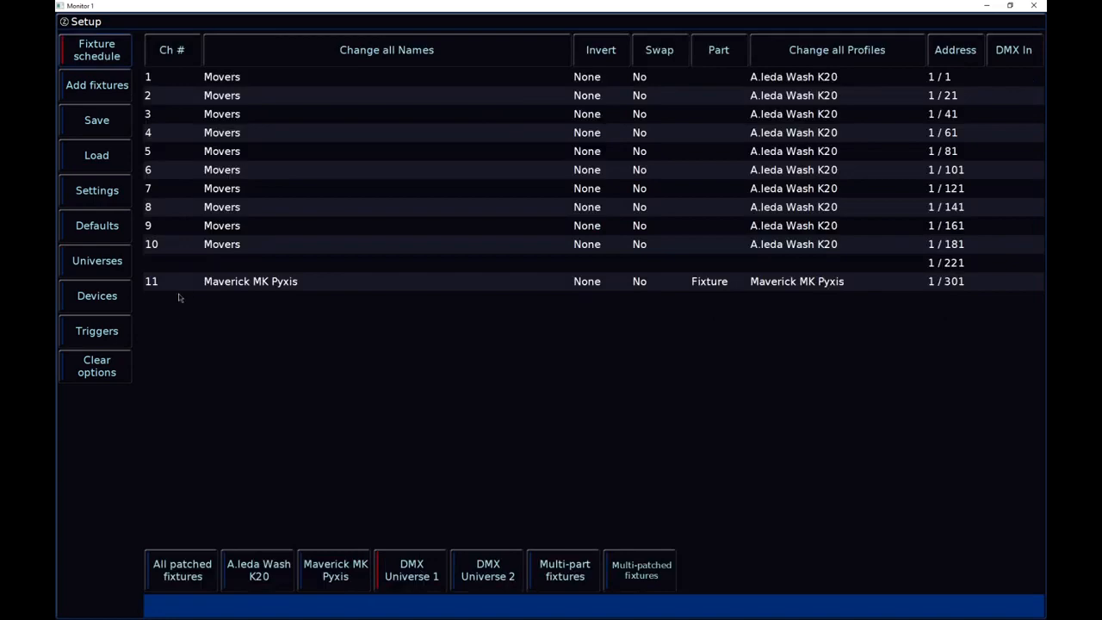
{"action": "left_click", "coordinate": [108, 260]}
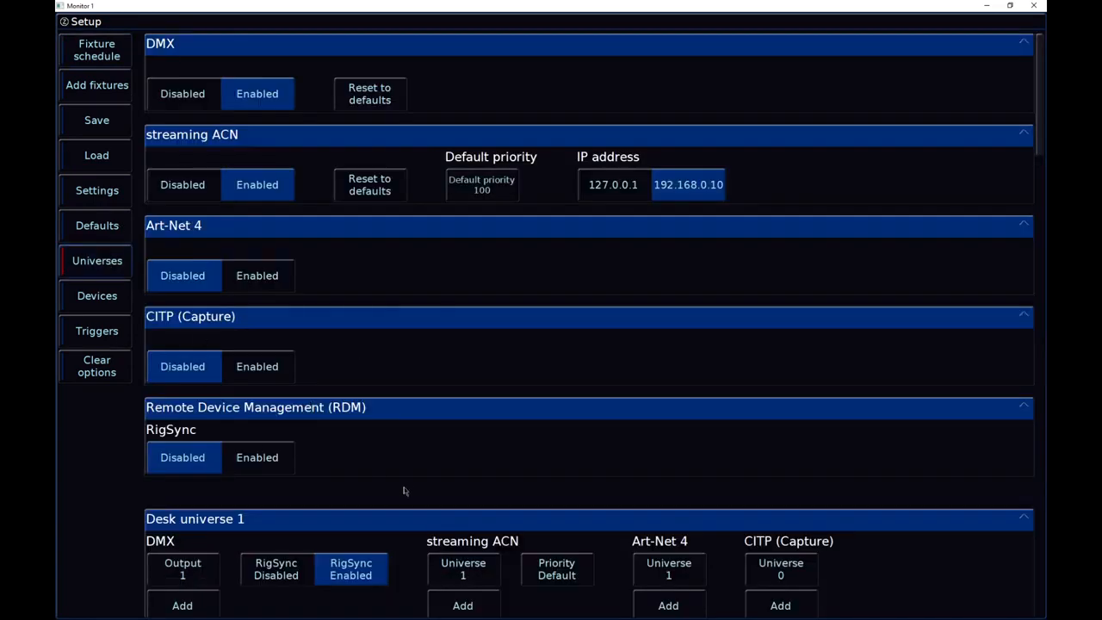
{"action": "scroll", "coordinate": [403, 490], "scroll_direction": "down", "scroll_amount": 5}
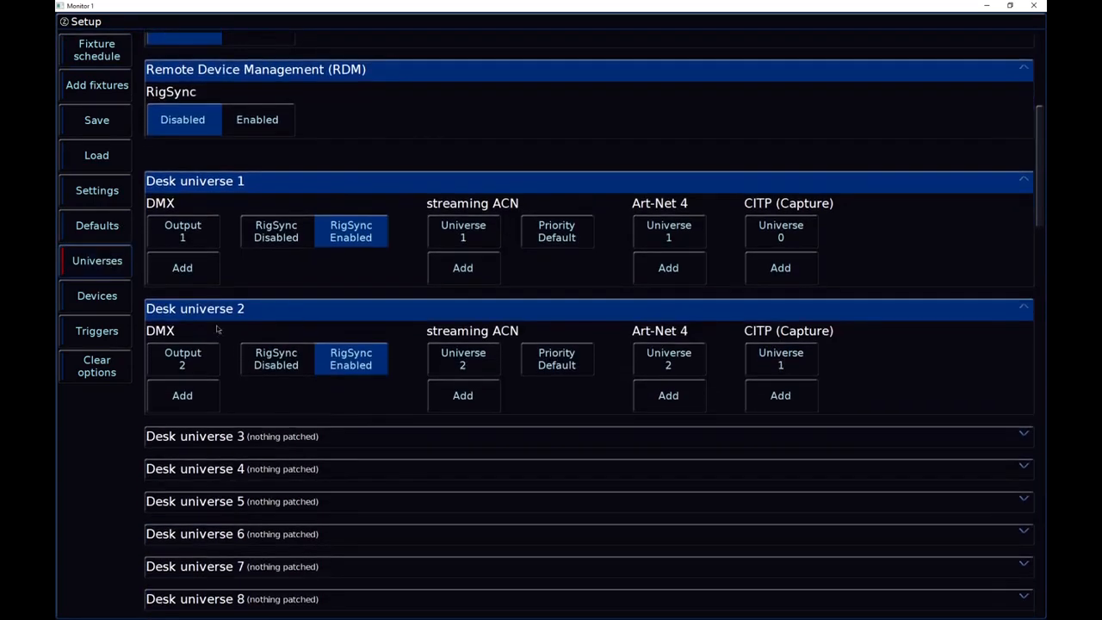
{"action": "left_click", "coordinate": [69, 64]}
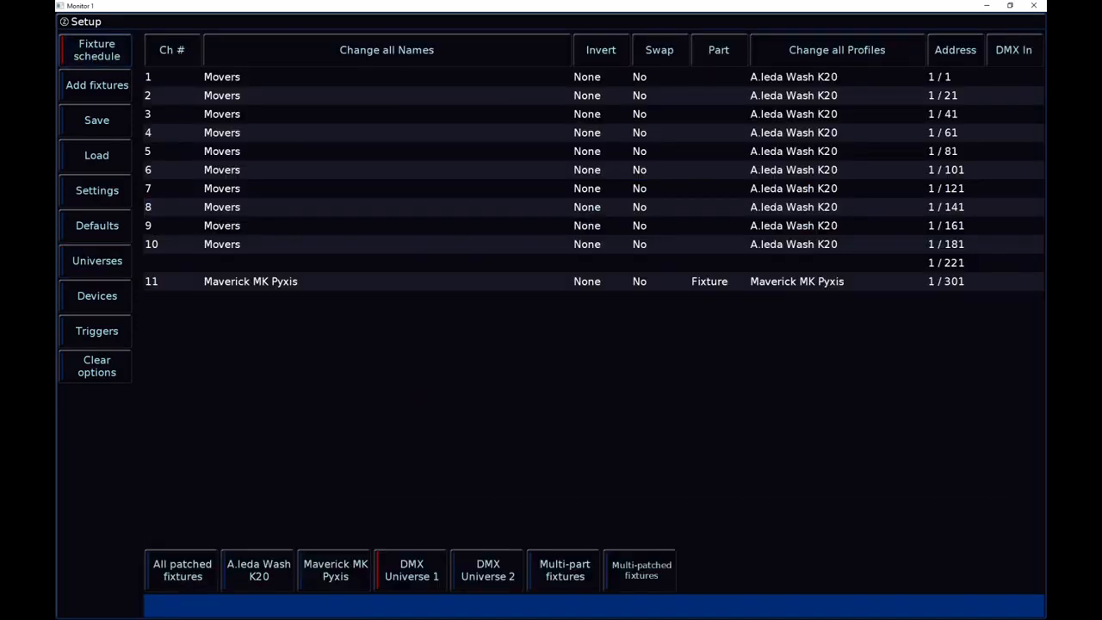
{"action": "left_click", "coordinate": [503, 564]}
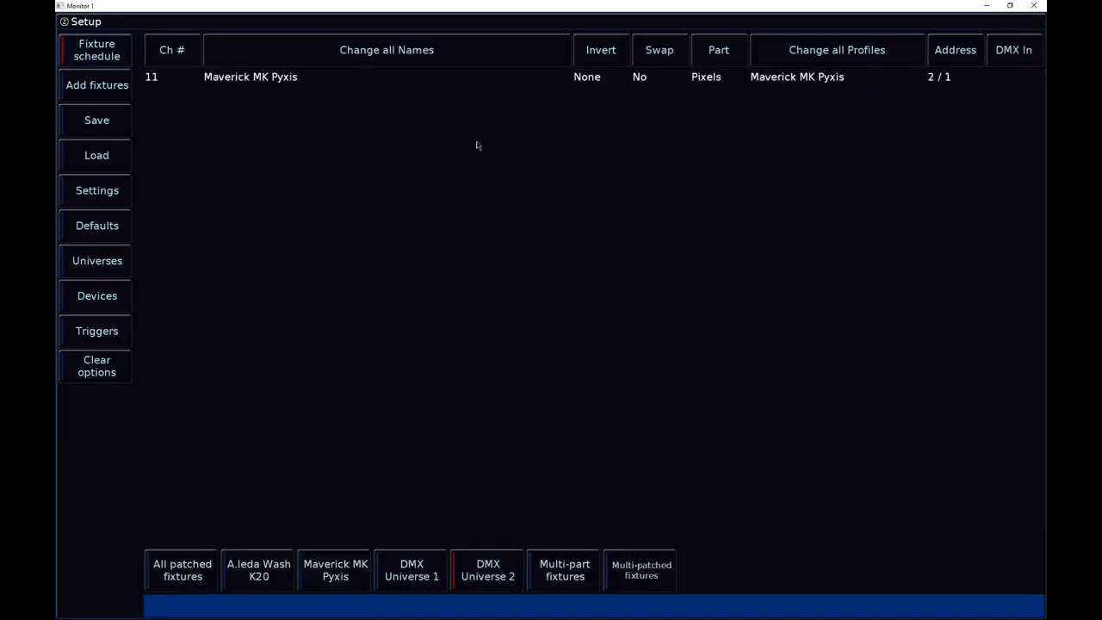
{"action": "left_click", "coordinate": [97, 261]}
{"action": "scroll", "coordinate": [440, 407], "scroll_direction": "down", "scroll_amount": 4}
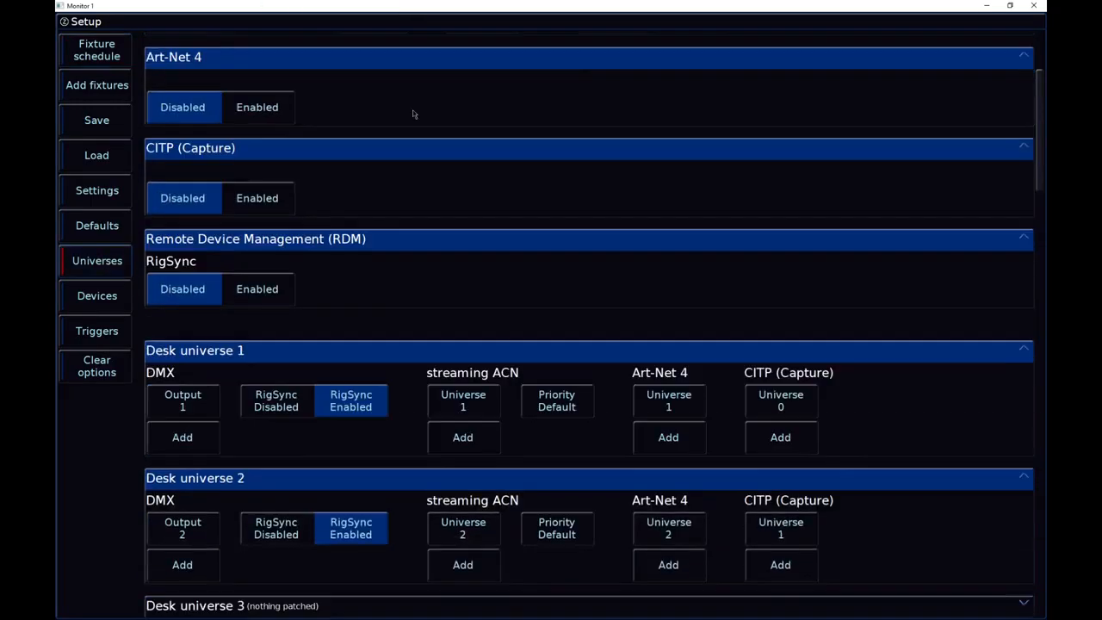
{"action": "scroll", "coordinate": [291, 261], "scroll_direction": "up", "scroll_amount": 1}
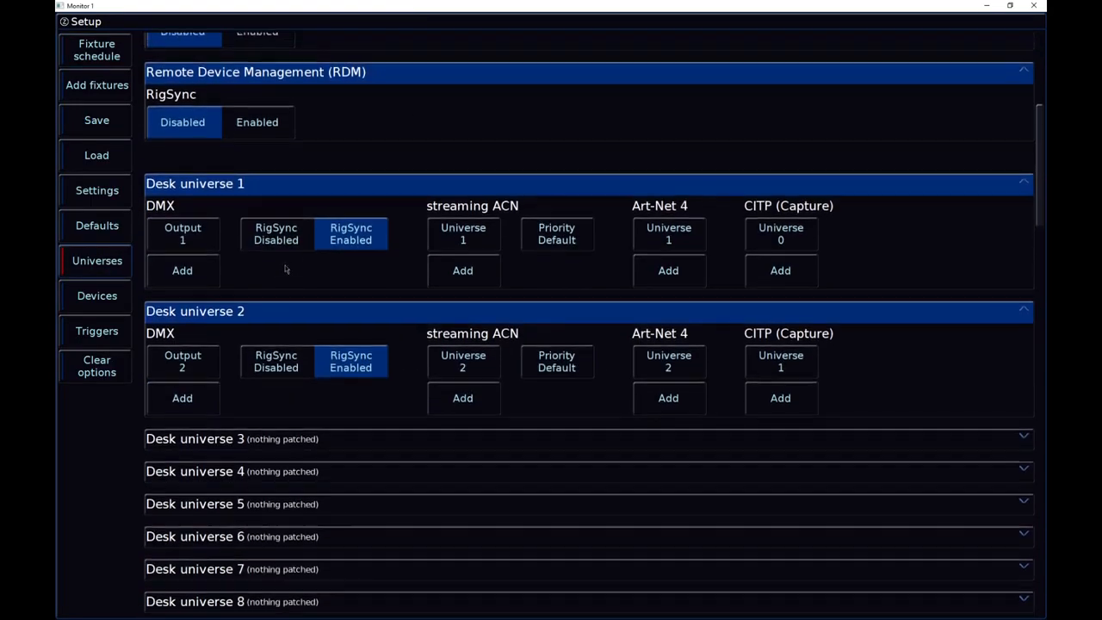
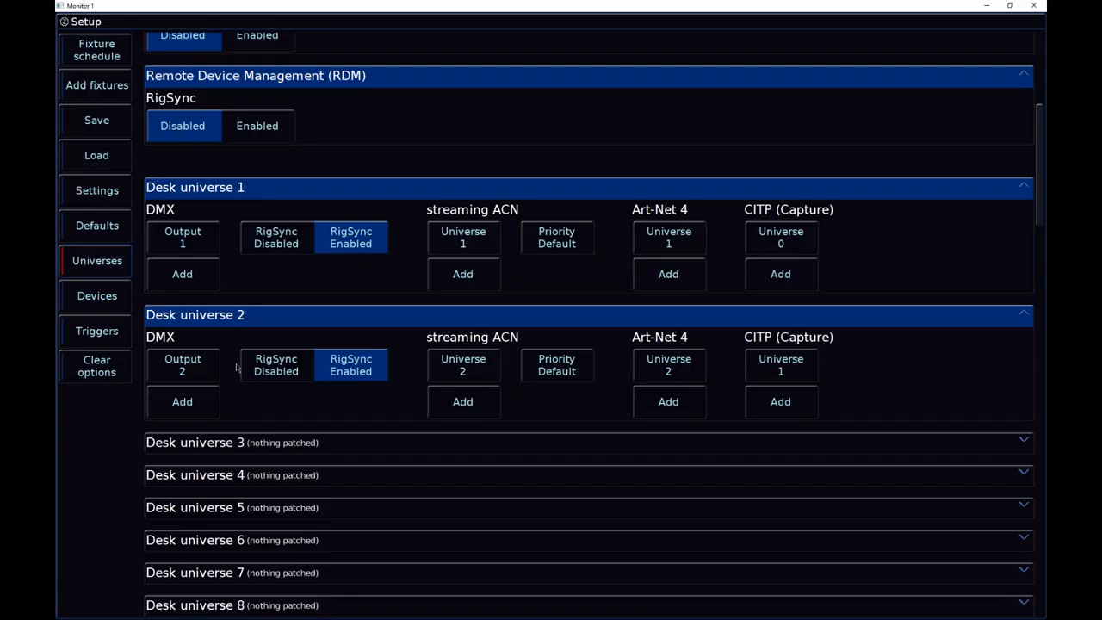
Add DMX output 2 to desk universe 1, using it there instead of on desk universe 2
{"action": "left_click", "coordinate": [201, 272]}
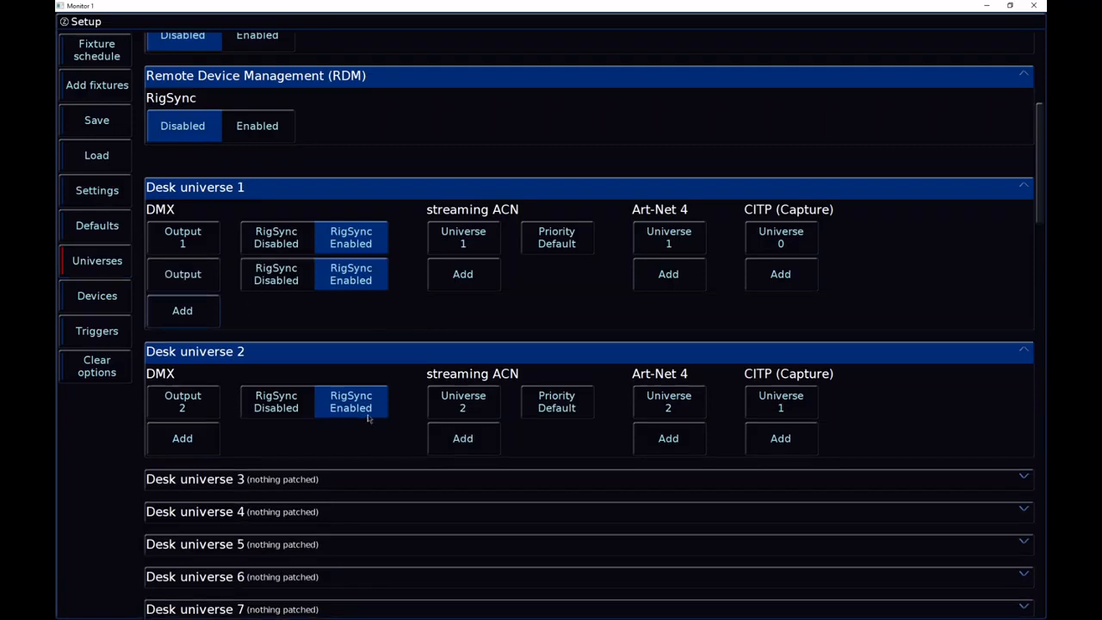
{"action": "left_click", "coordinate": [201, 285]}
{"action": "type", "text": "2"}
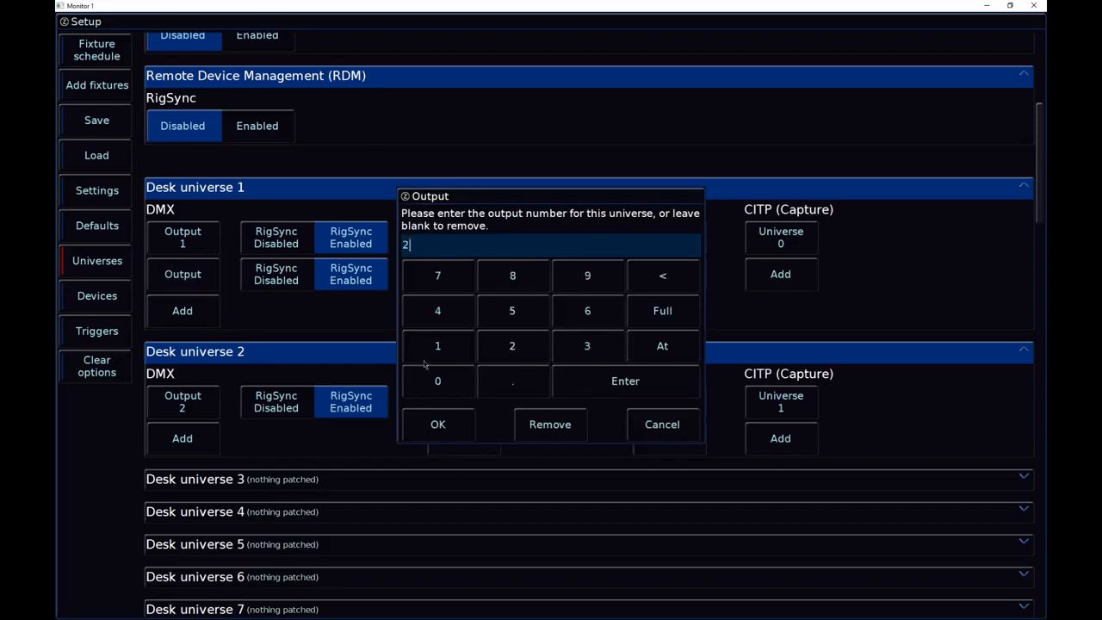
{"action": "left_click", "coordinate": [432, 424]}
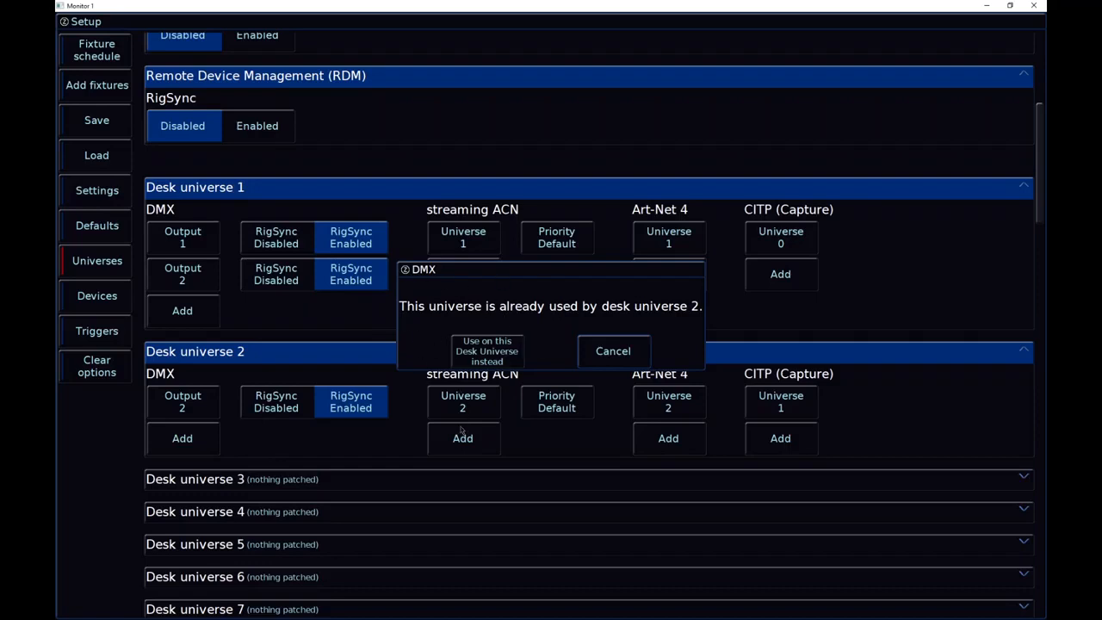
{"action": "left_click", "coordinate": [486, 360]}
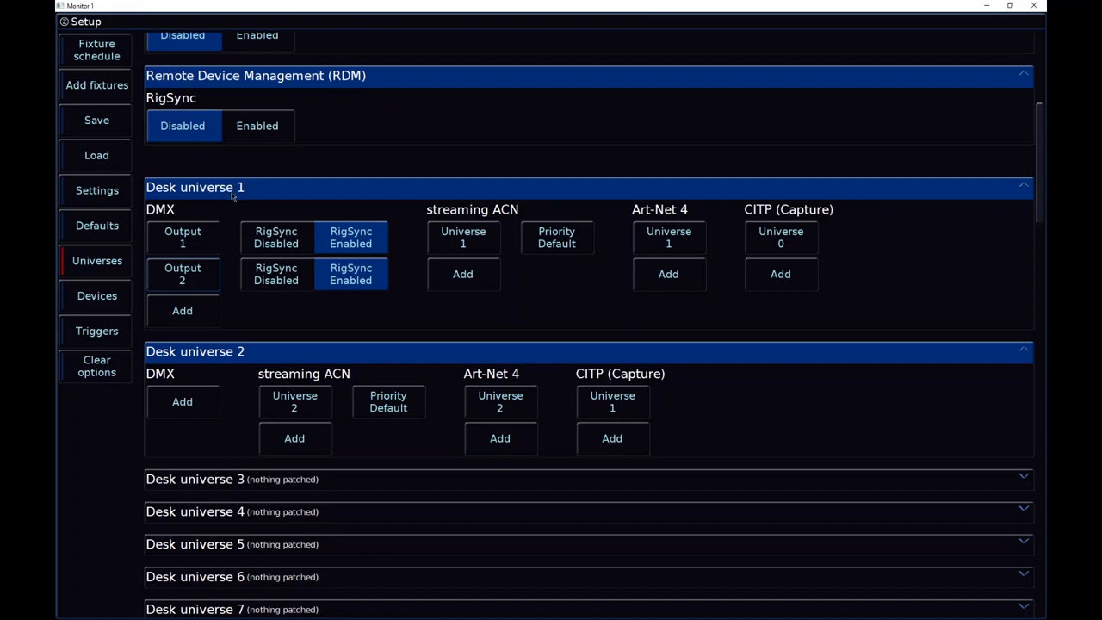
Disable RigSync individually for DMX outputs 1 and 2 of desk universe 1
{"action": "left_click", "coordinate": [280, 243]}
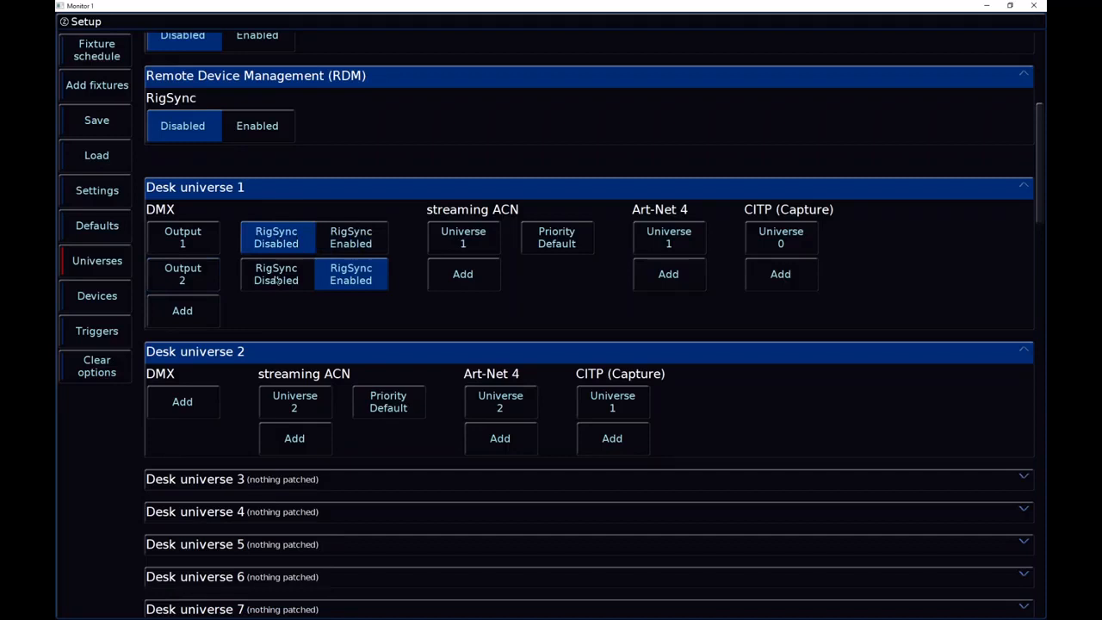
{"action": "left_click", "coordinate": [343, 248]}
{"action": "left_click", "coordinate": [282, 269]}
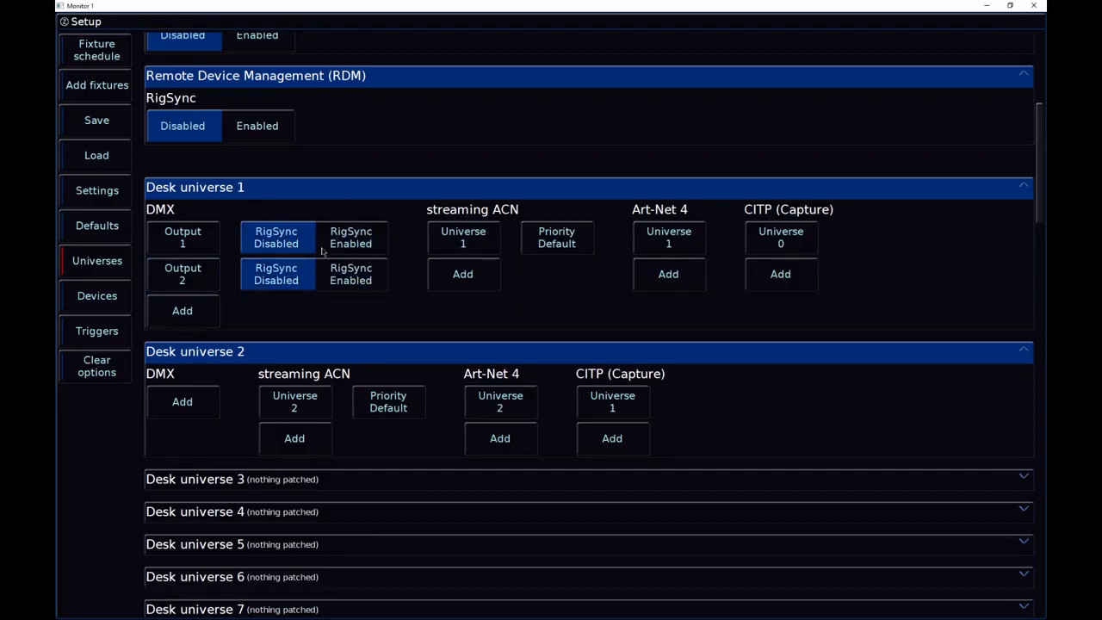
Enable RigSync under Remote Device Management (RDM) and for both DMX outputs of desk universe 1
{"action": "left_click", "coordinate": [270, 135]}
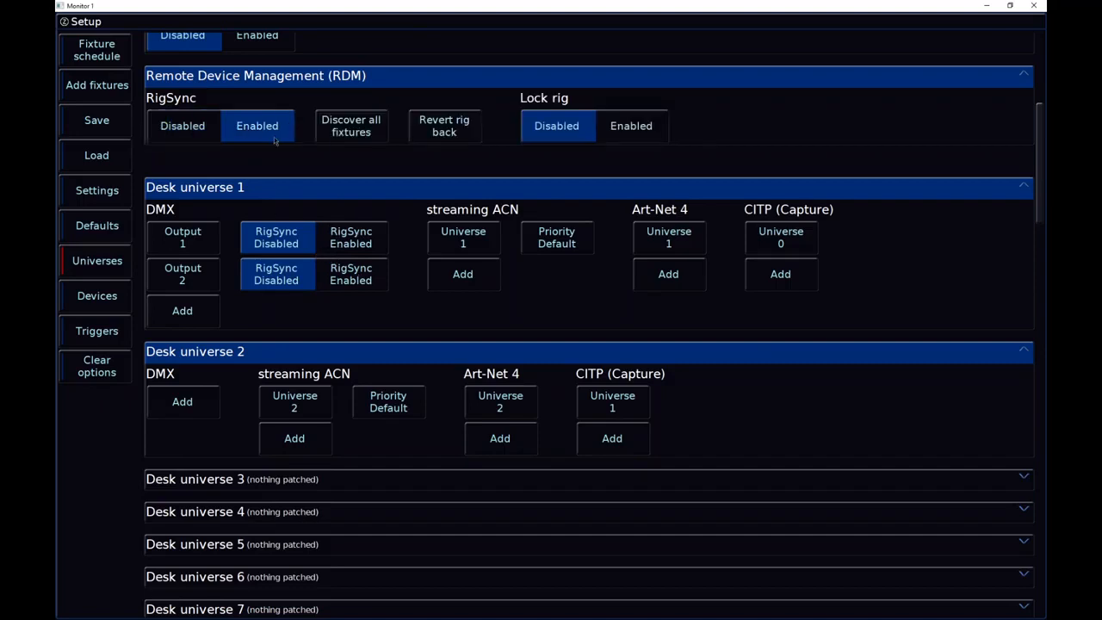
{"action": "left_click", "coordinate": [347, 239]}
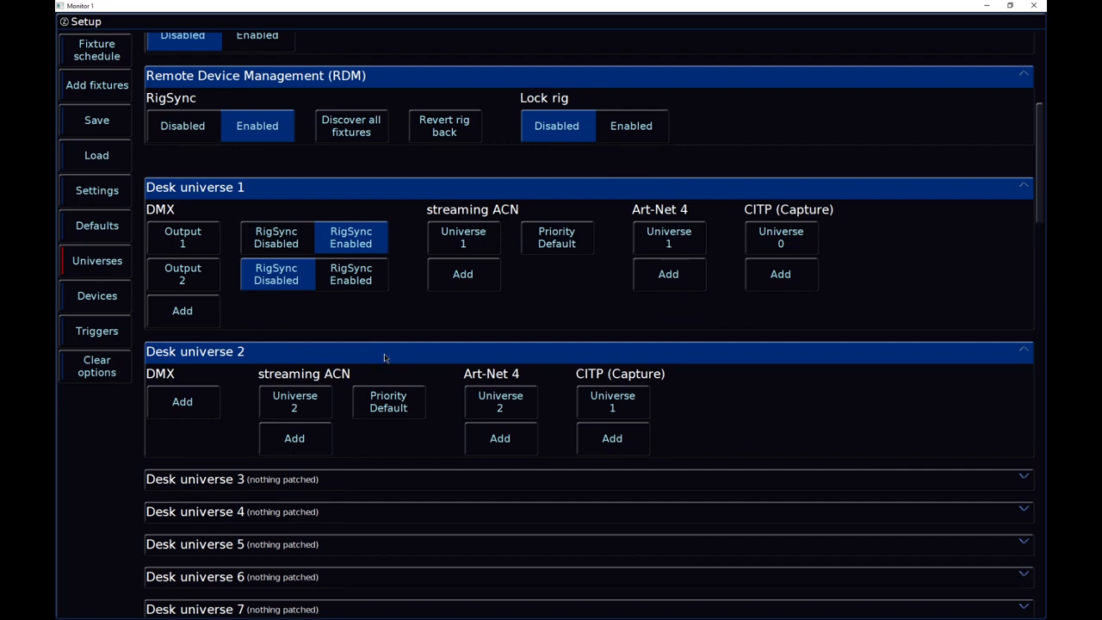
{"action": "left_click", "coordinate": [358, 276]}
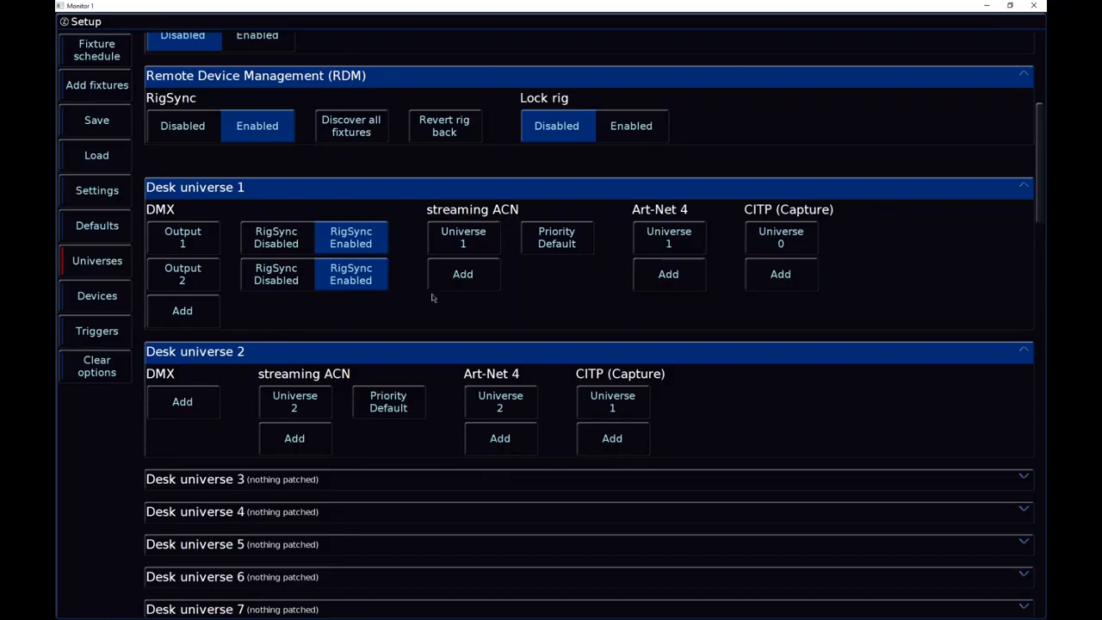
Add streaming ACN universes 65, 66, 67 and 68 to desk universe 1
{"action": "left_click", "coordinate": [463, 274]}
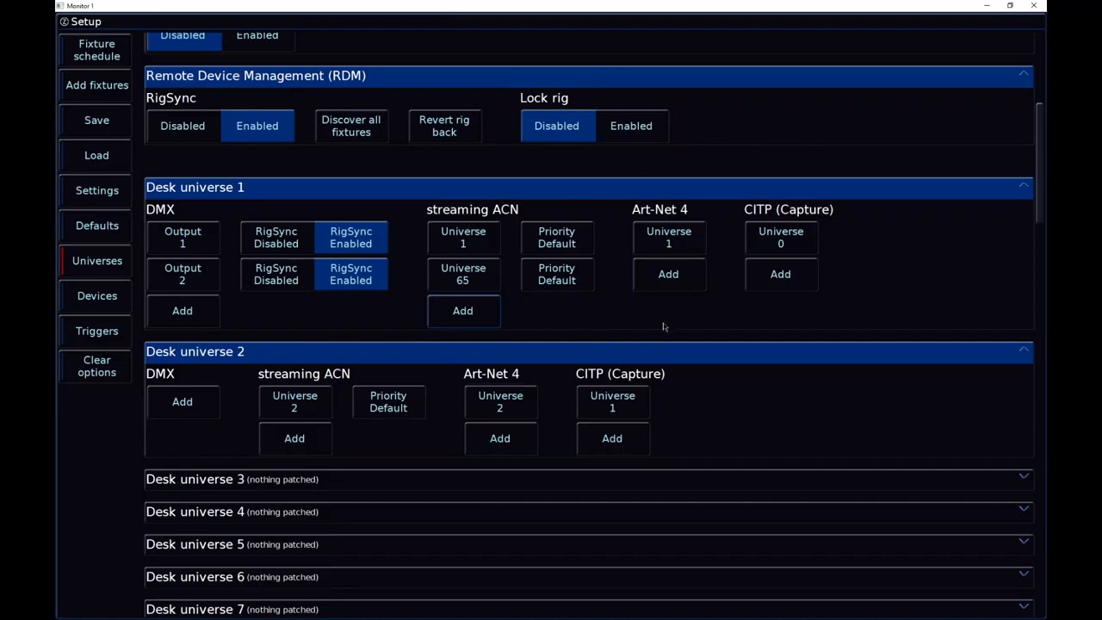
{"action": "scroll", "coordinate": [718, 145], "scroll_direction": "up", "scroll_amount": 5}
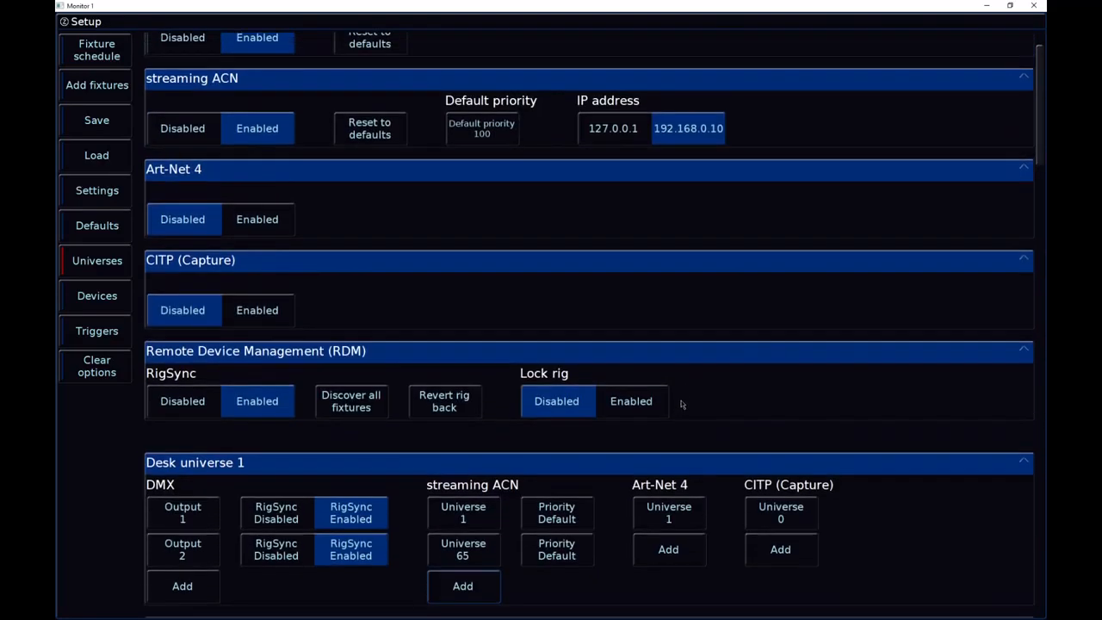
{"action": "scroll", "coordinate": [715, 140], "scroll_direction": "down", "scroll_amount": 5}
{"action": "left_click", "coordinate": [470, 334]}
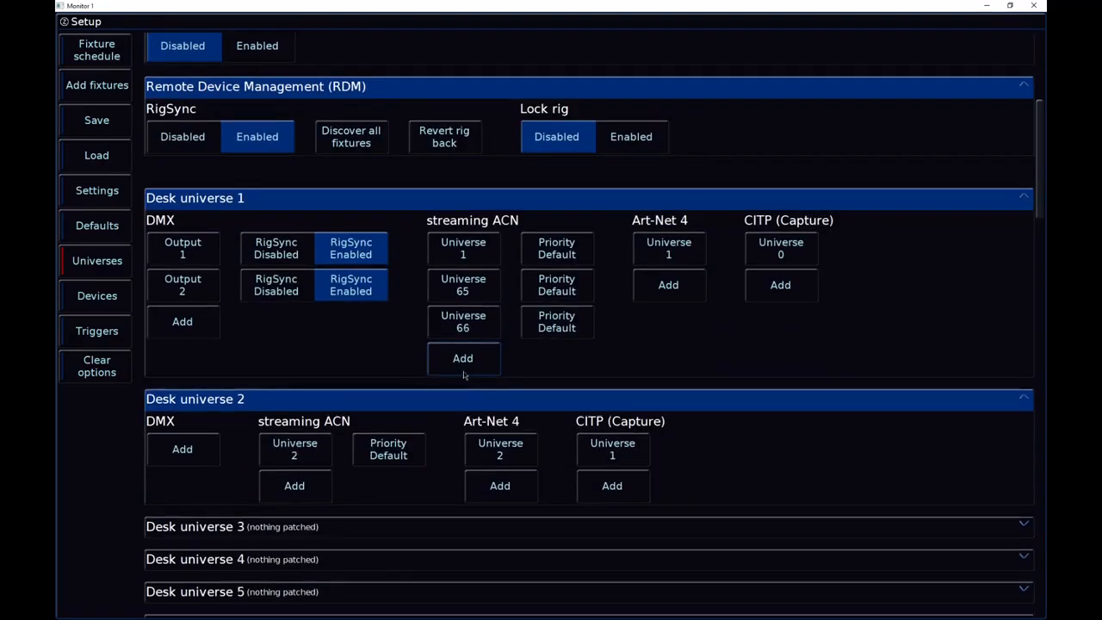
{"action": "left_click", "coordinate": [463, 369]}
{"action": "left_click", "coordinate": [467, 408]}
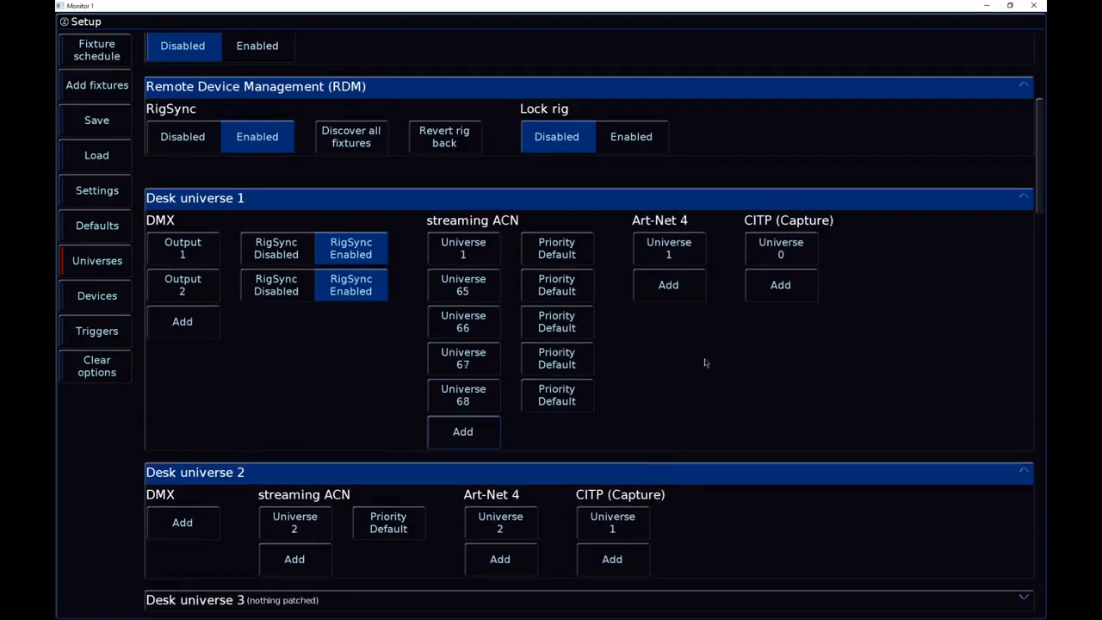
Reset the streaming ACN settings to defaults and review the outputs of desk universe 1
{"action": "scroll", "coordinate": [654, 362], "scroll_direction": "up", "scroll_amount": 5}
{"action": "left_click", "coordinate": [370, 185]}
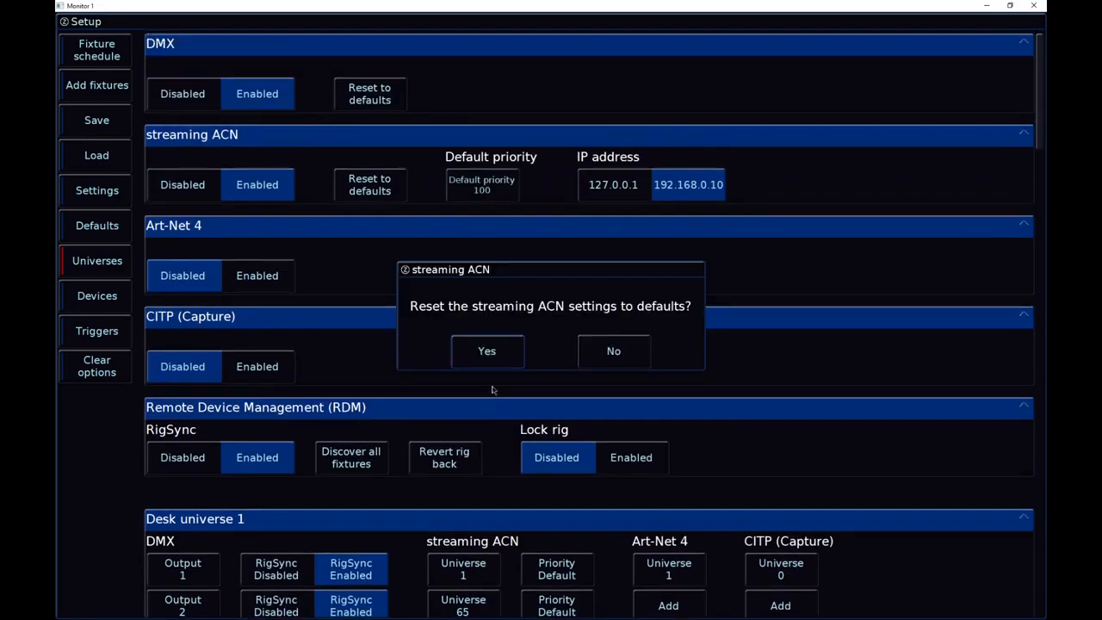
{"action": "left_click", "coordinate": [485, 348]}
{"action": "scroll", "coordinate": [673, 370], "scroll_direction": "down", "scroll_amount": 5}
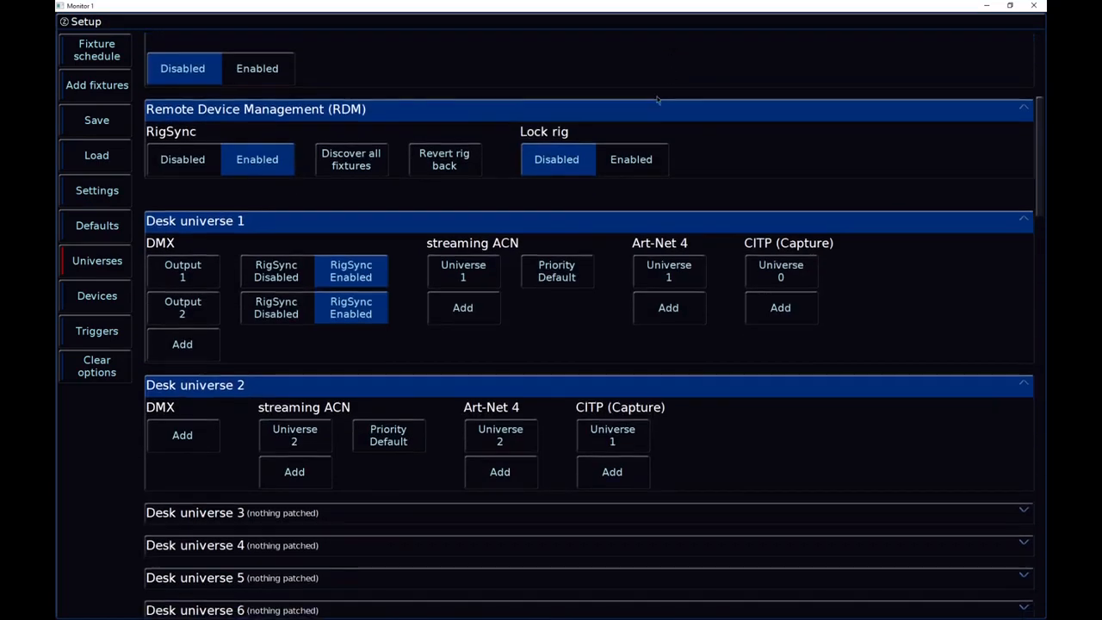
Inspect the default priority setting for the streaming ACN universes without changing it
{"action": "scroll", "coordinate": [571, 237], "scroll_direction": "up", "scroll_amount": 3}
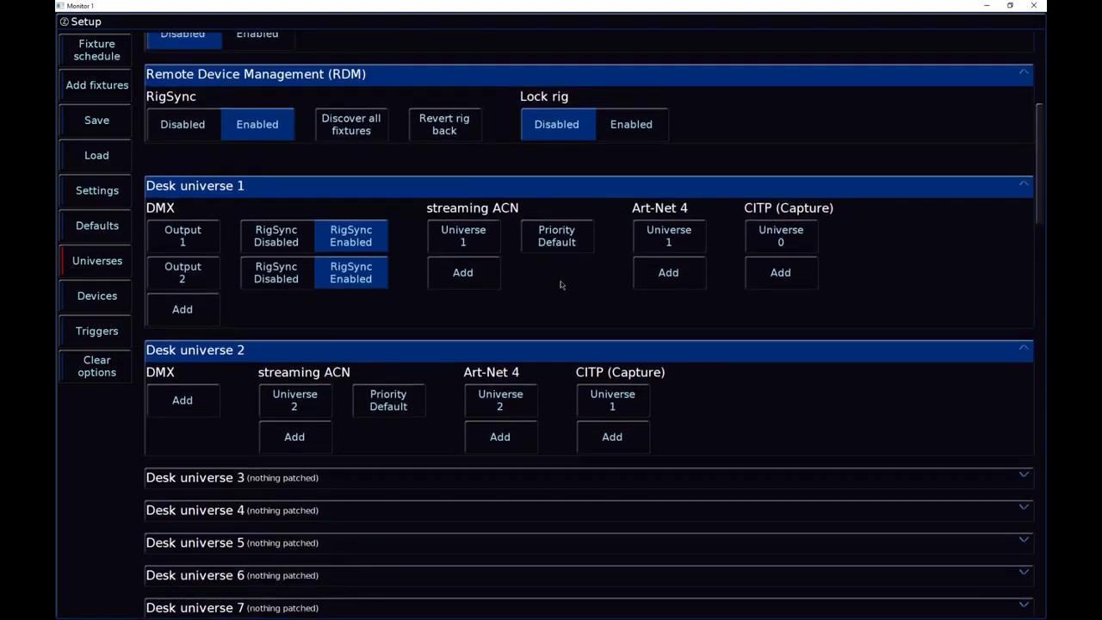
{"action": "scroll", "coordinate": [542, 241], "scroll_direction": "up", "scroll_amount": 3}
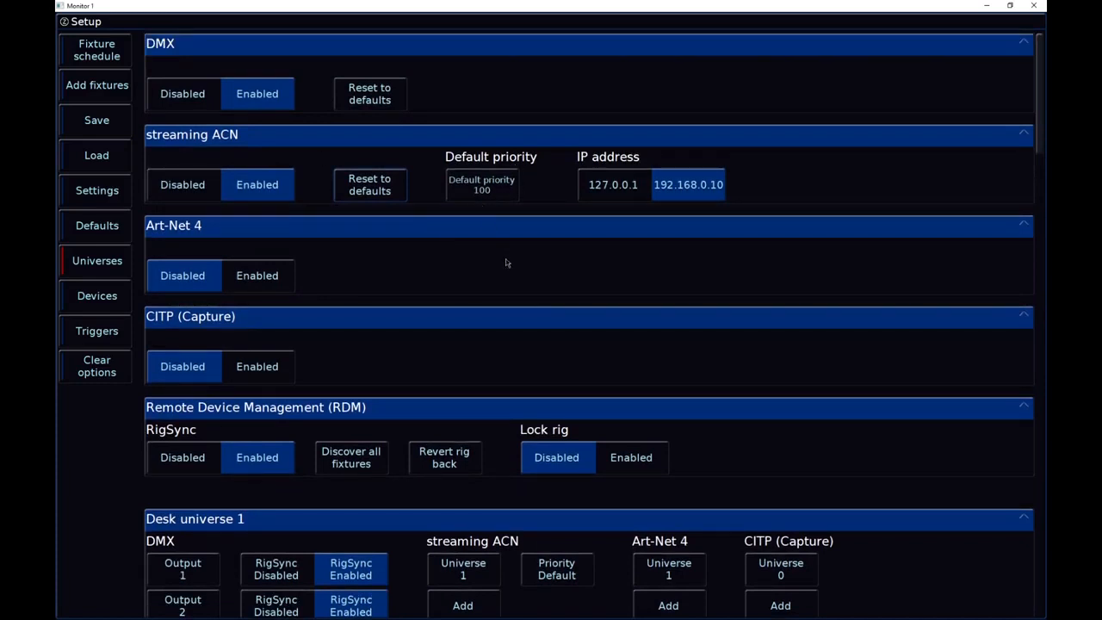
{"action": "left_click", "coordinate": [510, 185]}
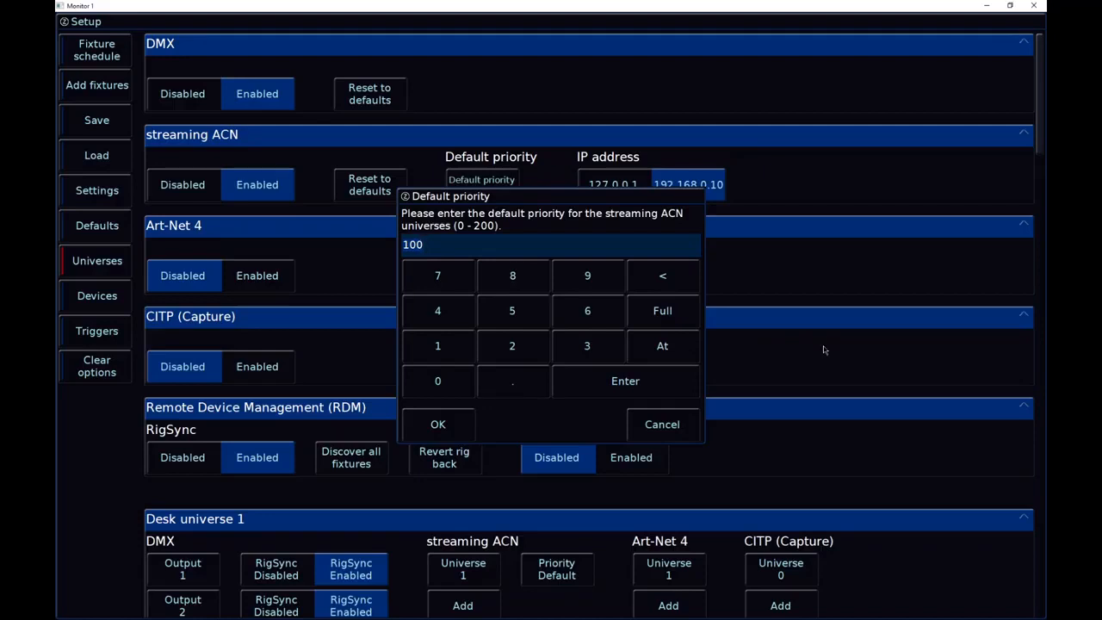
{"action": "left_click", "coordinate": [687, 432]}
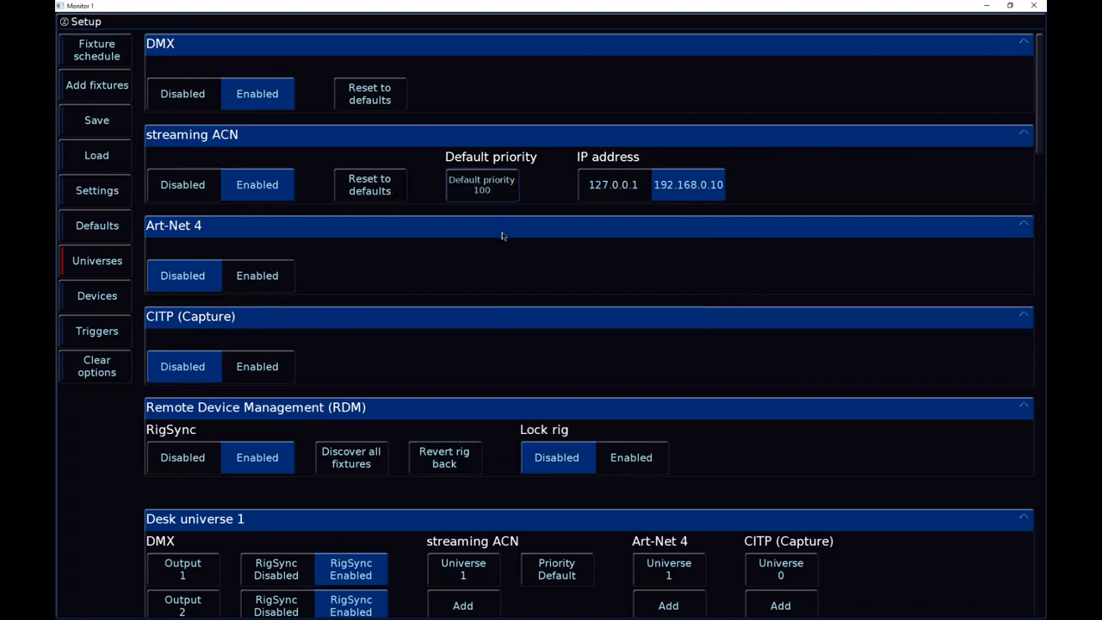
Disable streaming ACN and enable Art-Net 4 for the desk's universes
{"action": "left_click", "coordinate": [187, 194]}
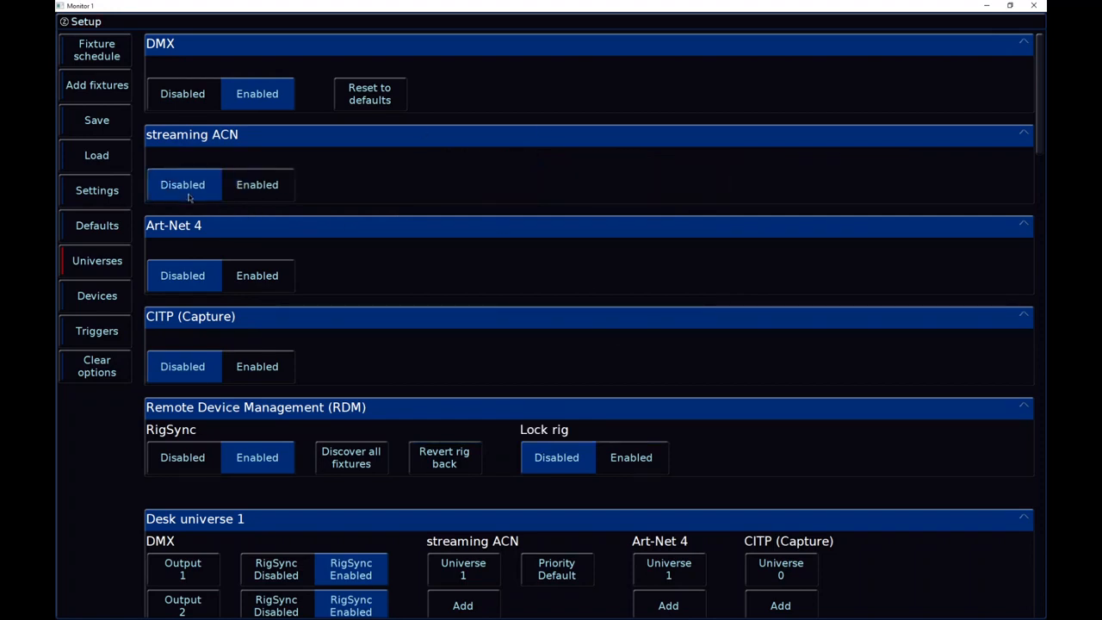
{"action": "left_click", "coordinate": [257, 274]}
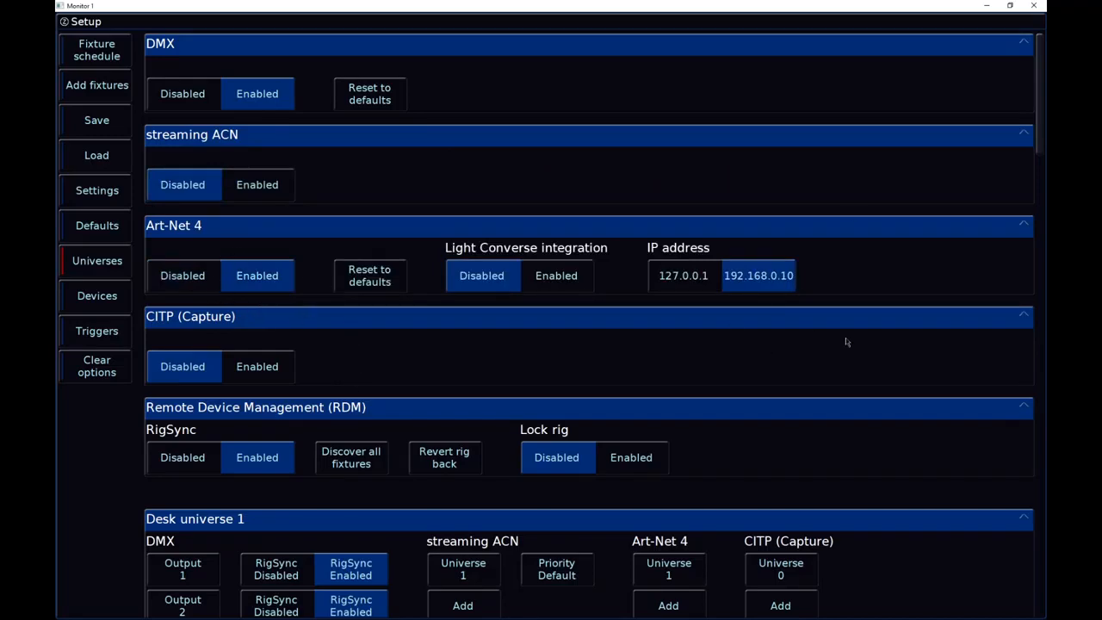
{"action": "scroll", "coordinate": [843, 344], "scroll_direction": "down", "scroll_amount": 5}
{"action": "scroll", "coordinate": [801, 389], "scroll_direction": "up", "scroll_amount": 5}
{"action": "left_click", "coordinate": [258, 185]}
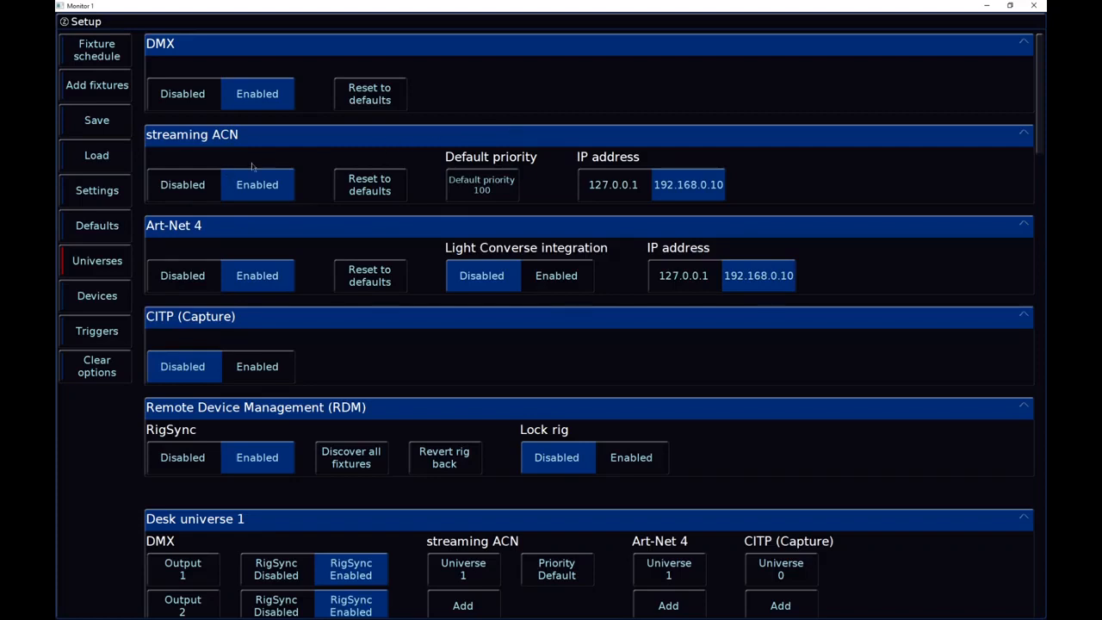
{"action": "left_click", "coordinate": [195, 186]}
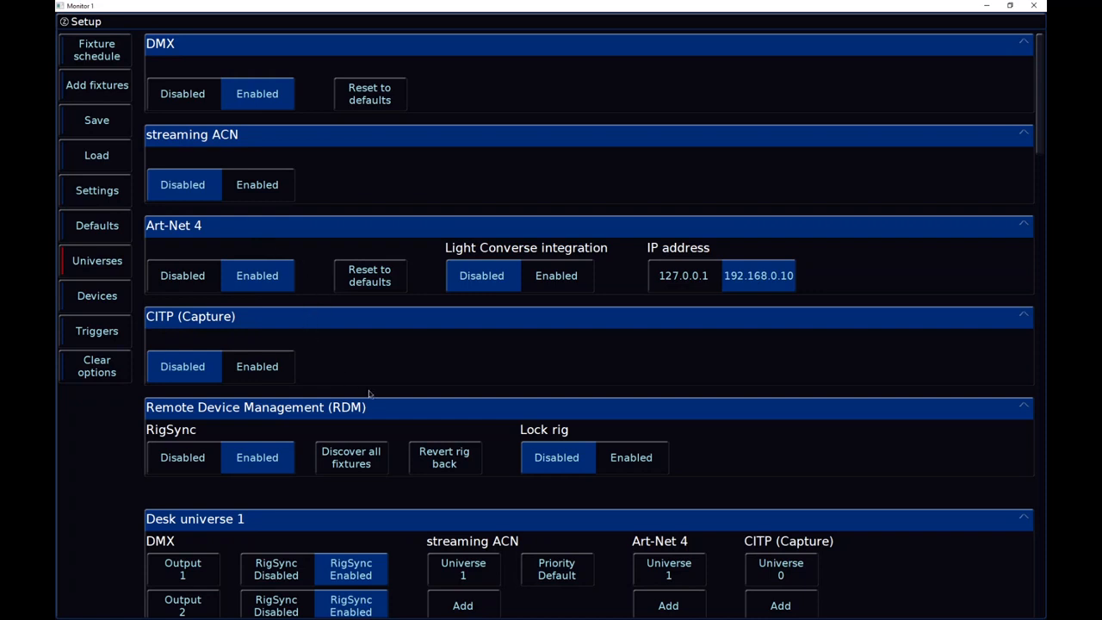
{"action": "scroll", "coordinate": [366, 379], "scroll_direction": "down", "scroll_amount": 1}
{"action": "scroll", "coordinate": [366, 379], "scroll_direction": "up", "scroll_amount": 1}
Rename the Zero 88 Gateway 4 device as Stage Left
{"action": "left_click", "coordinate": [99, 296]}
{"action": "left_click", "coordinate": [98, 268]}
{"action": "left_click", "coordinate": [82, 303]}
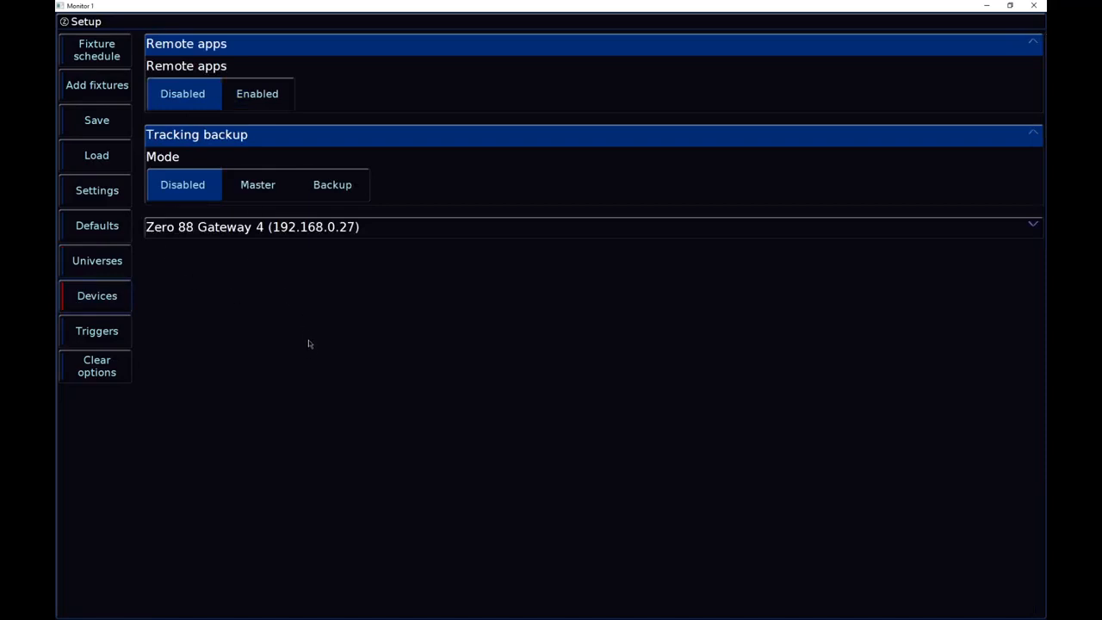
{"action": "left_click", "coordinate": [267, 234]}
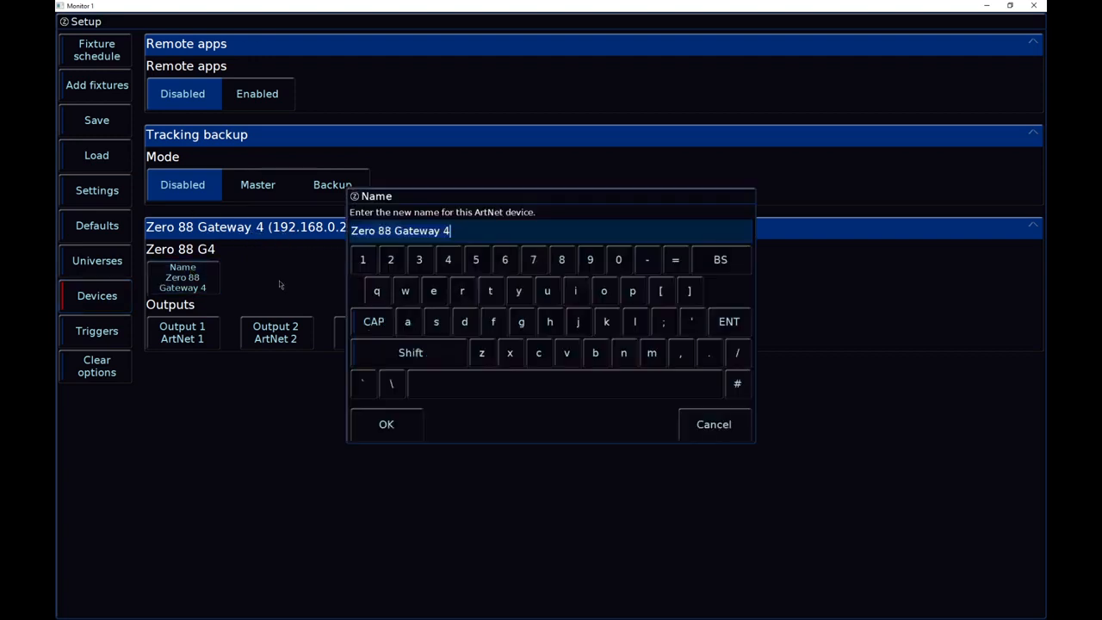
{"action": "left_click", "coordinate": [189, 276]}
{"action": "left_click", "coordinate": [714, 424]}
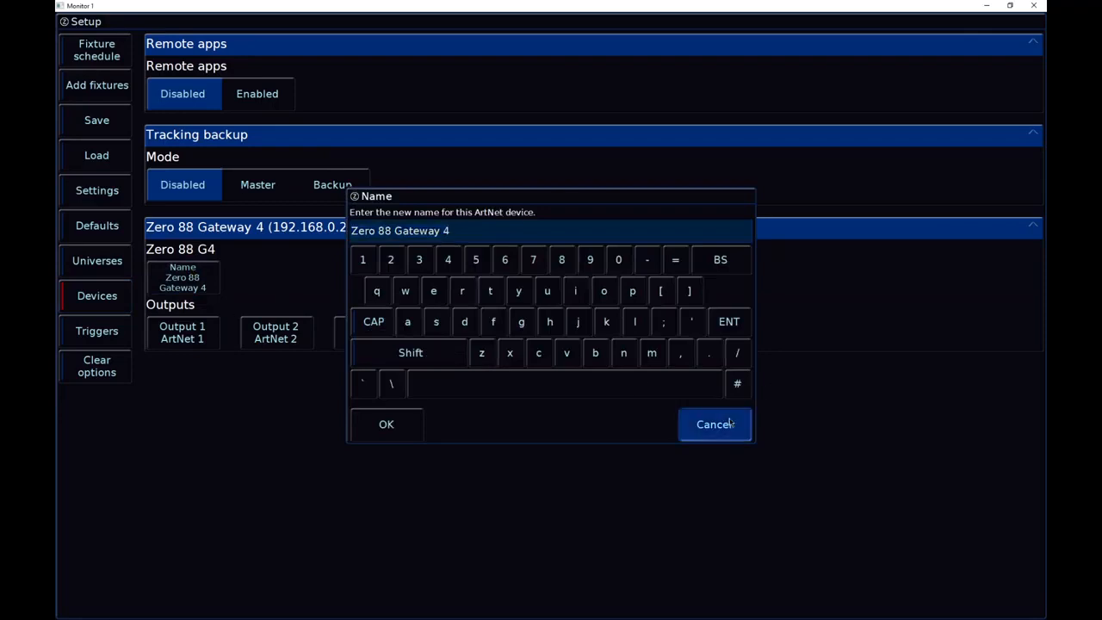
{"action": "left_click", "coordinate": [200, 291]}
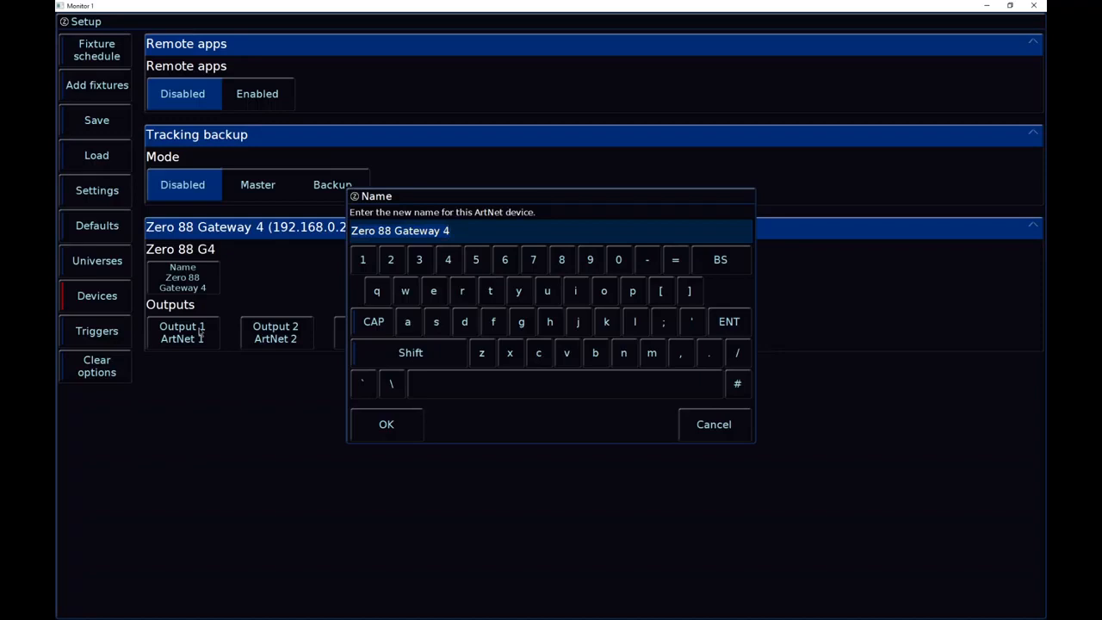
{"action": "type", "text": "Stage Left"}
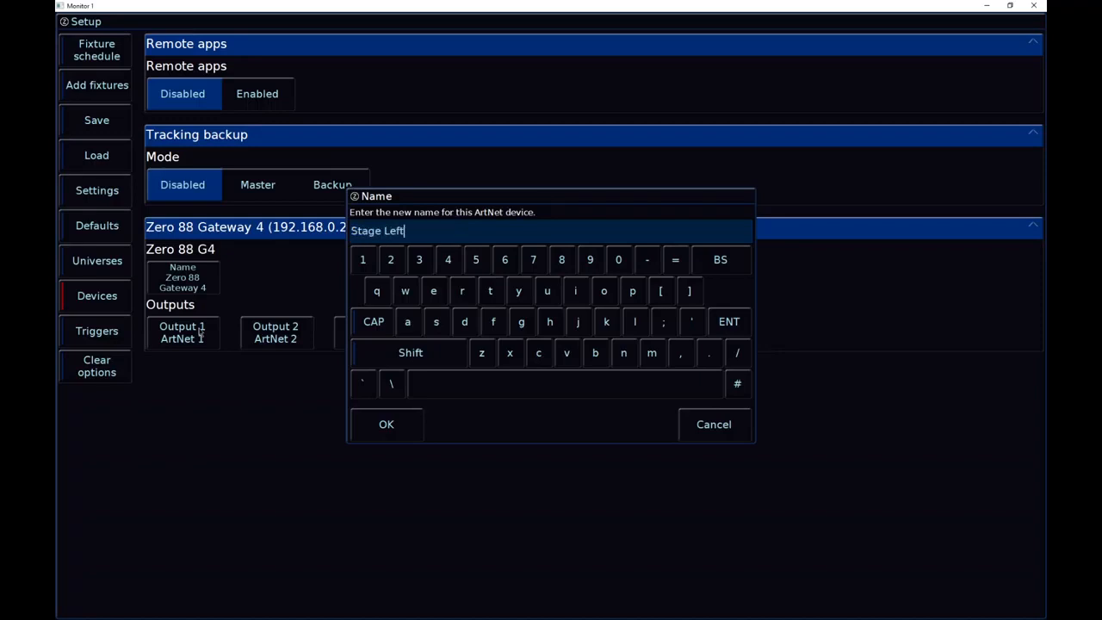
{"action": "key", "text": "Return"}
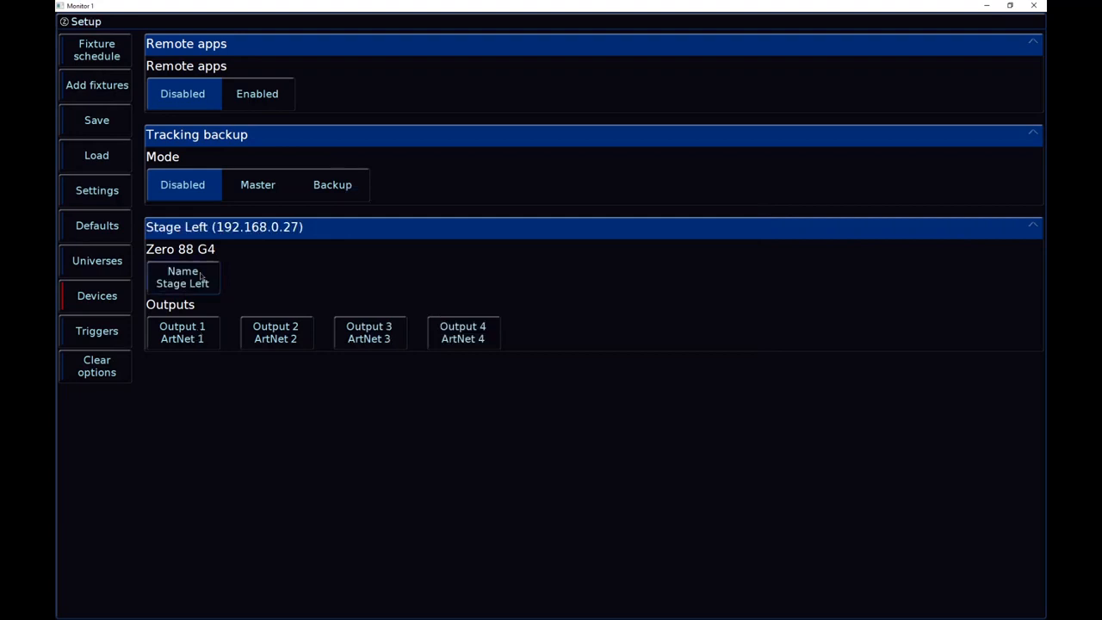
{"action": "left_click", "coordinate": [207, 227]}
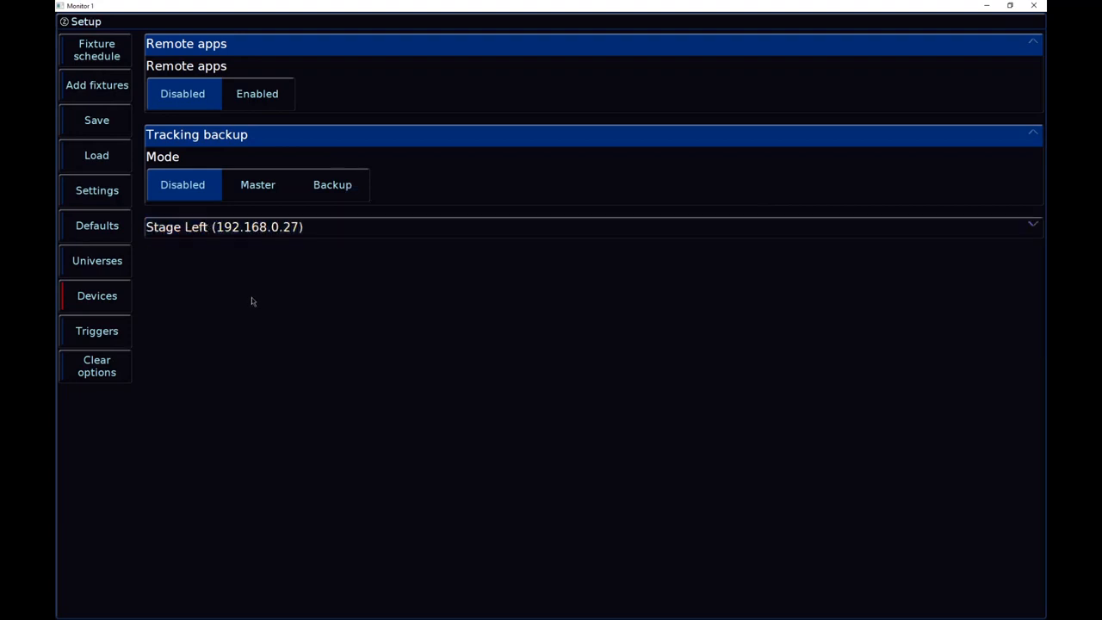
Review the Stage Left gateway's outputs and the output assignments of the desk universes
{"action": "left_click", "coordinate": [229, 232]}
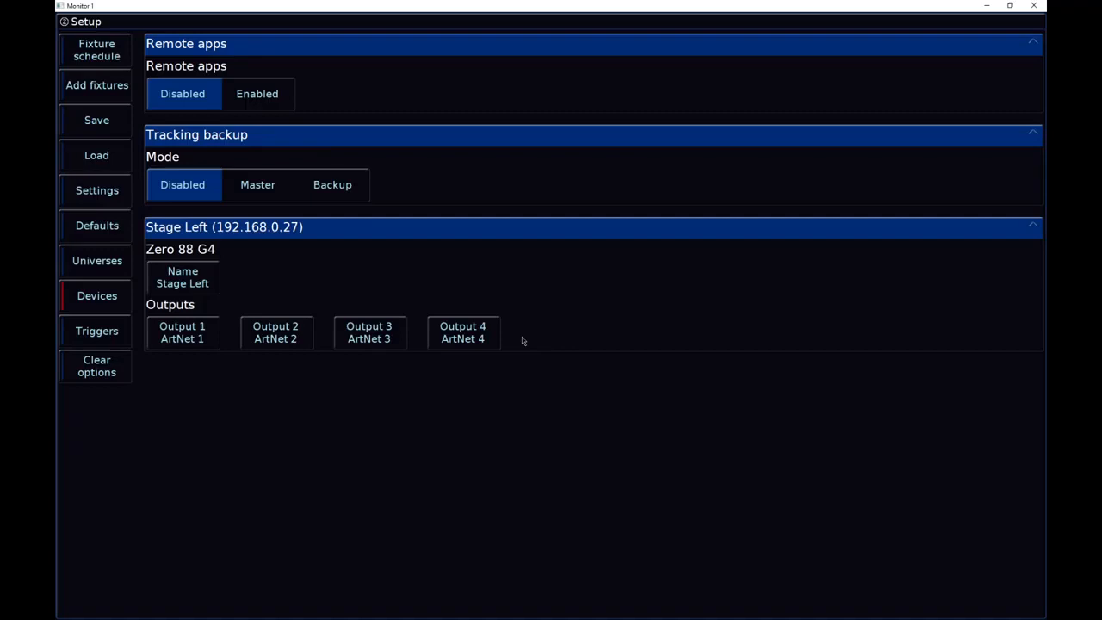
{"action": "left_click", "coordinate": [93, 265]}
{"action": "scroll", "coordinate": [479, 75], "scroll_direction": "down", "scroll_amount": 5}
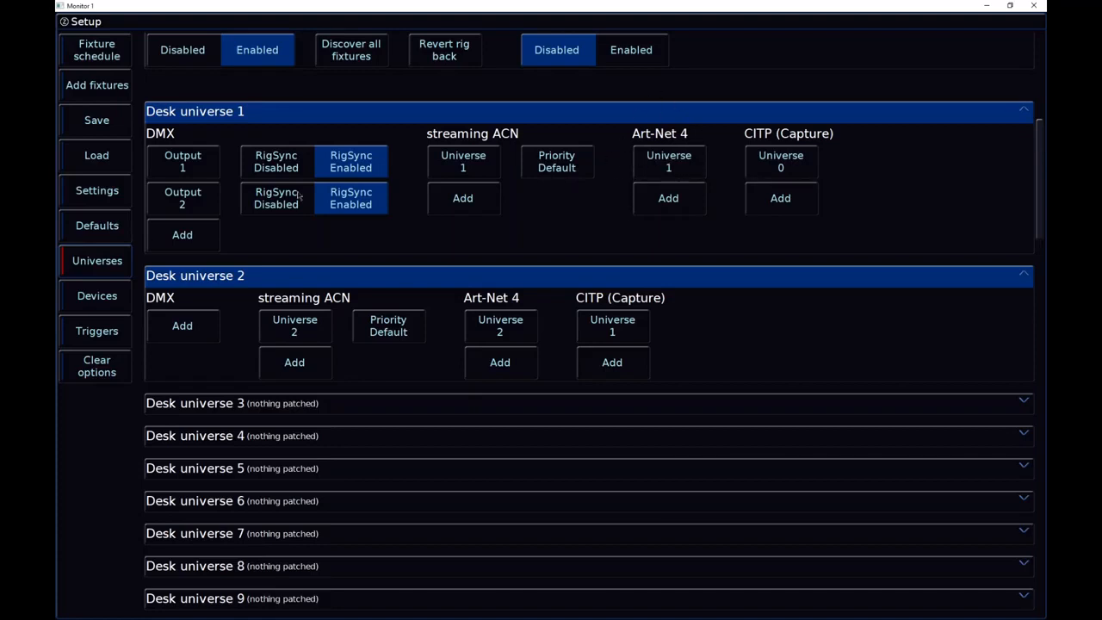
Set output 1 of the Stage Left gateway to Art-Net port address 10
{"action": "left_click", "coordinate": [104, 303]}
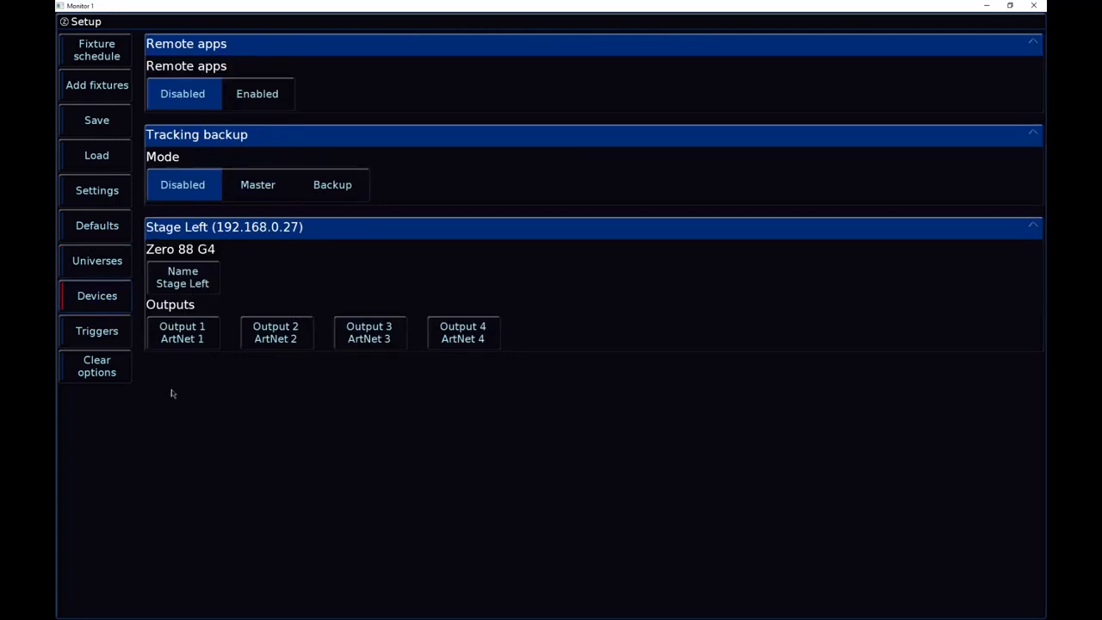
{"action": "left_click", "coordinate": [188, 330]}
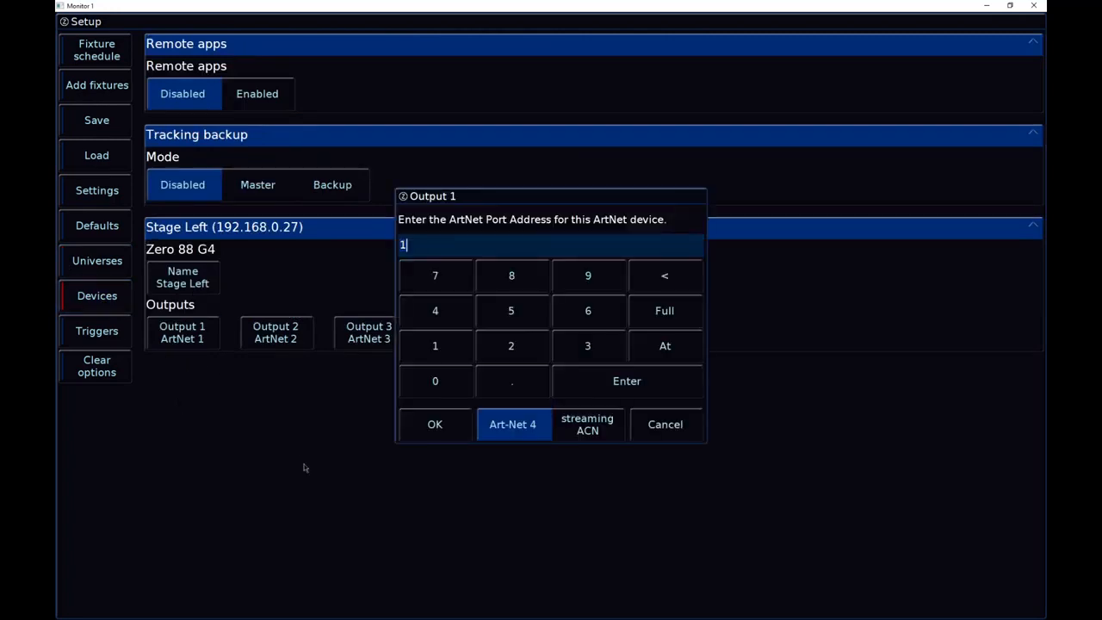
{"action": "left_click", "coordinate": [461, 375]}
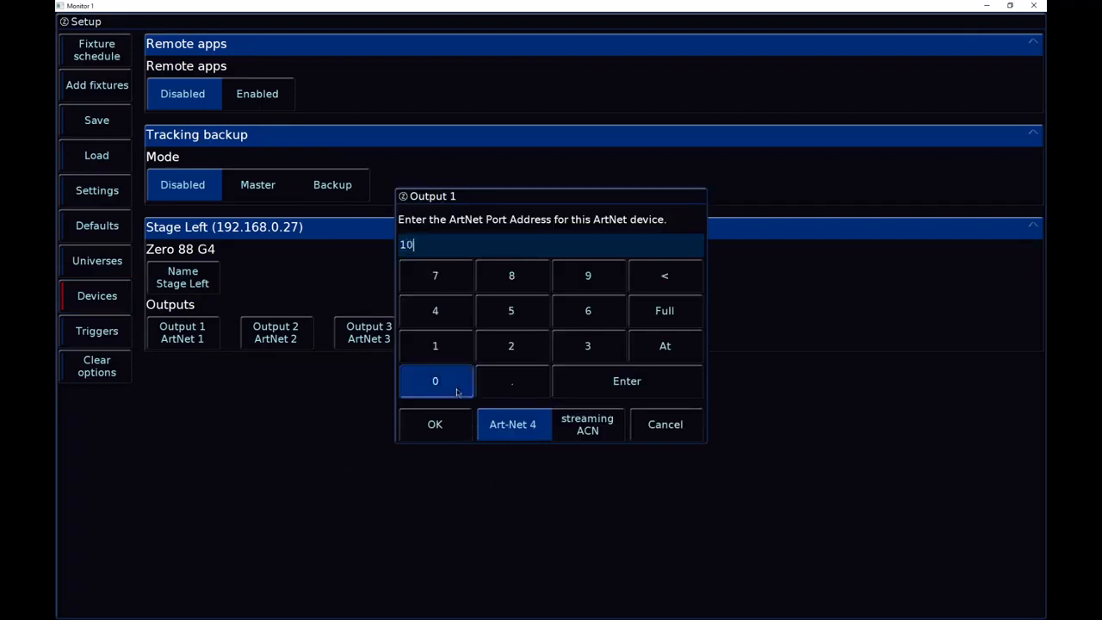
{"action": "left_click", "coordinate": [444, 435]}
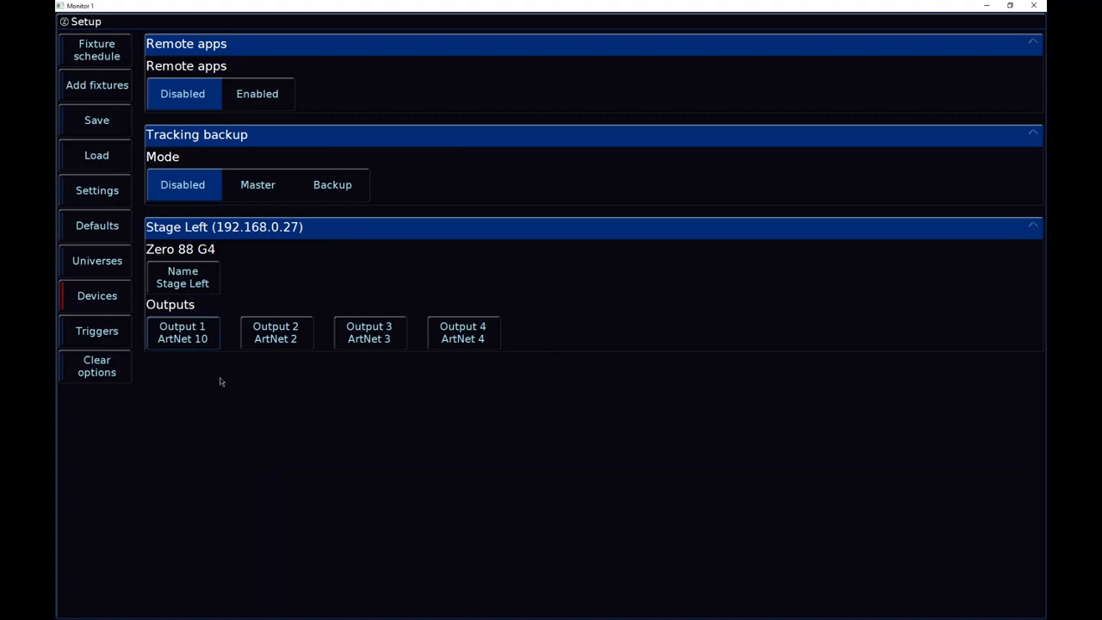
Switch output 1 of the Stage Left gateway to streaming ACN with universe 1
{"action": "left_click", "coordinate": [198, 345]}
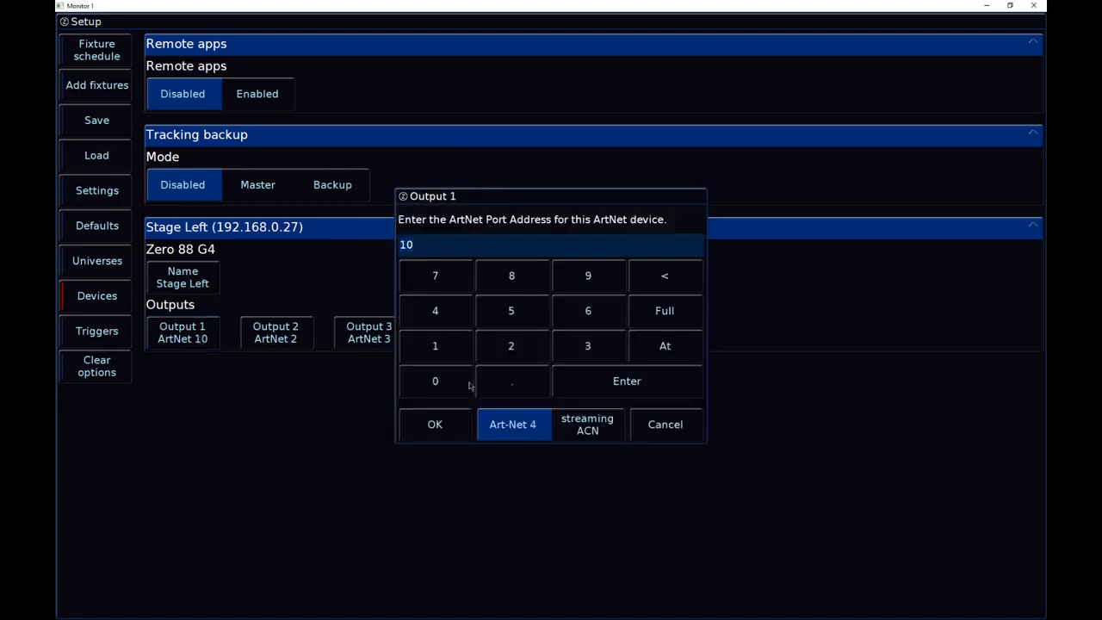
{"action": "key", "text": "BackSpace"}
{"action": "left_click", "coordinate": [585, 435]}
{"action": "left_click", "coordinate": [508, 439]}
{"action": "left_click", "coordinate": [510, 441]}
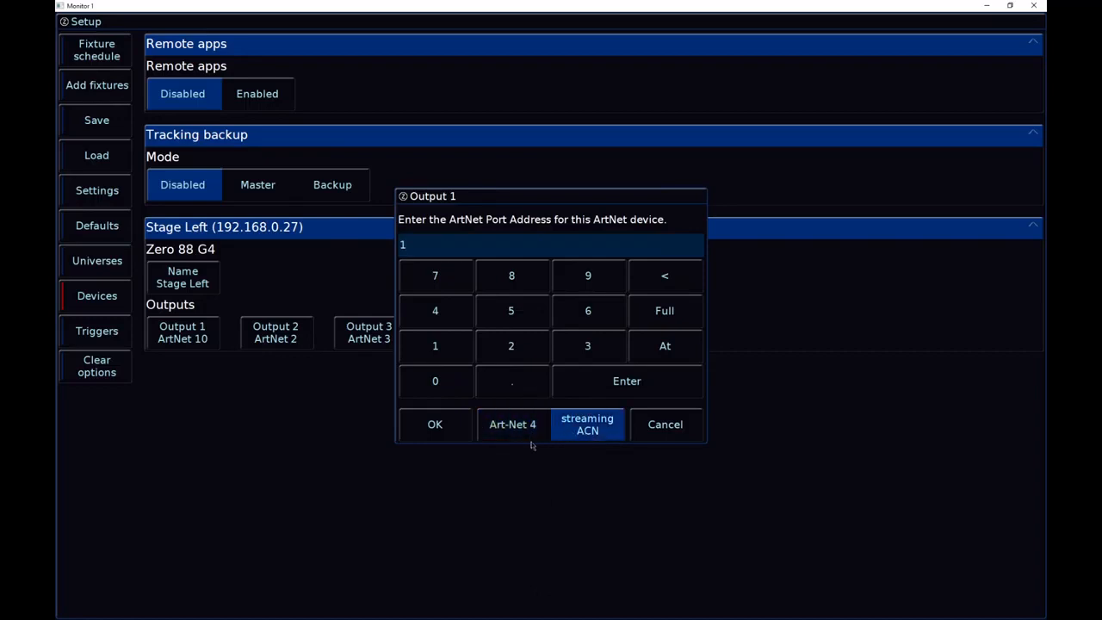
{"action": "left_click", "coordinate": [528, 444]}
{"action": "left_click", "coordinate": [528, 443]}
{"action": "left_click", "coordinate": [435, 424]}
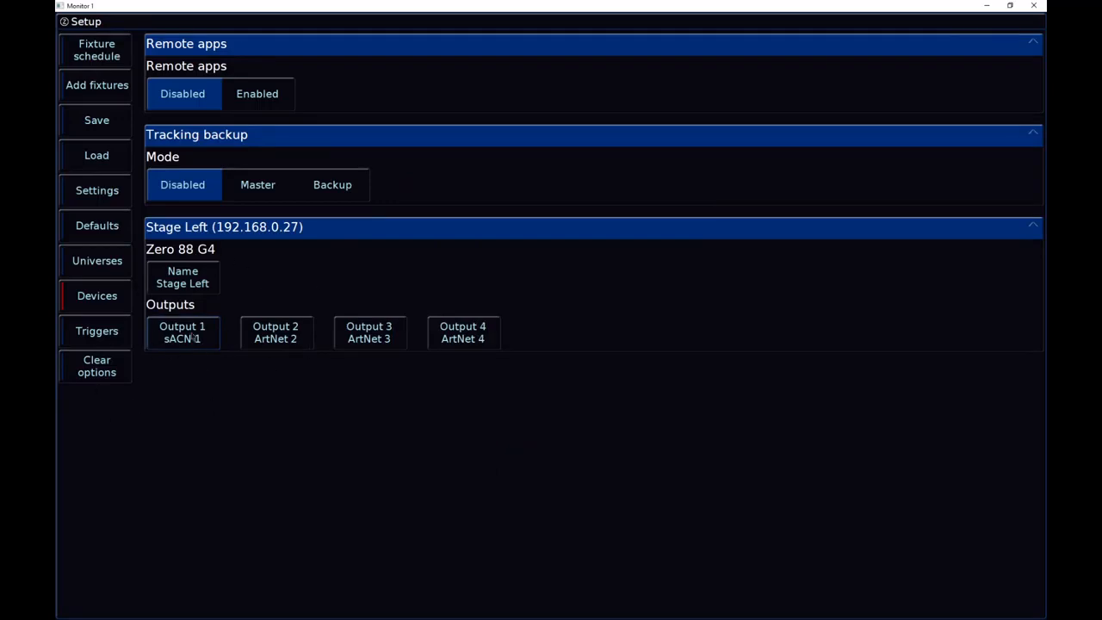
Enable streaming ACN for the desk and review the outputs of desk universes 1 and 2
{"action": "left_click", "coordinate": [103, 269]}
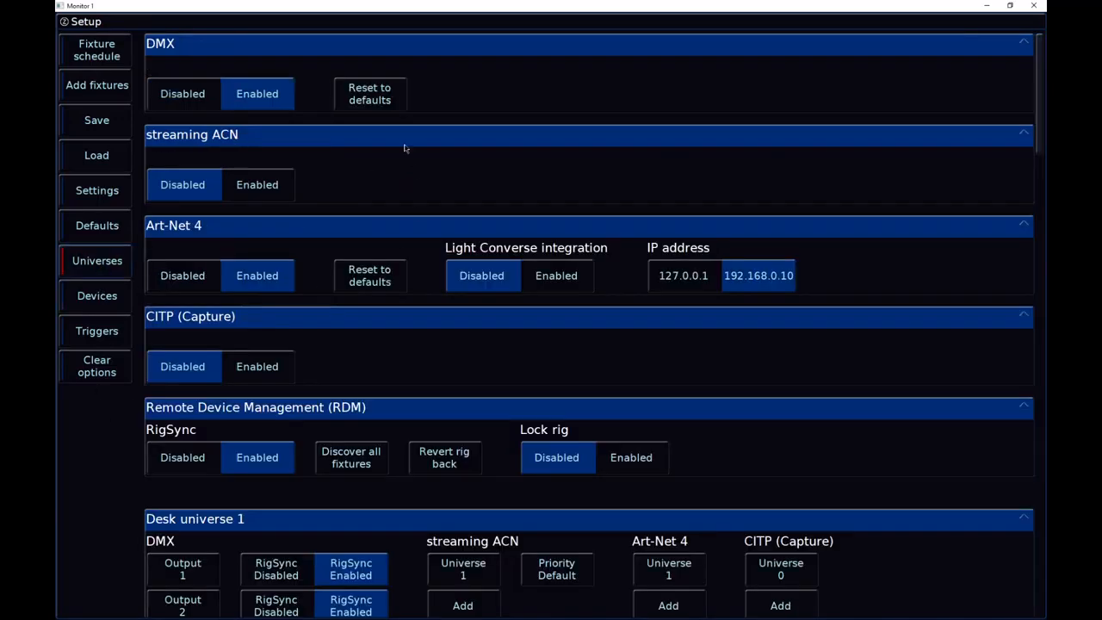
{"action": "left_click", "coordinate": [258, 186]}
{"action": "left_click_drag", "start_coordinate": [611, 359], "coordinate": [689, 49]}
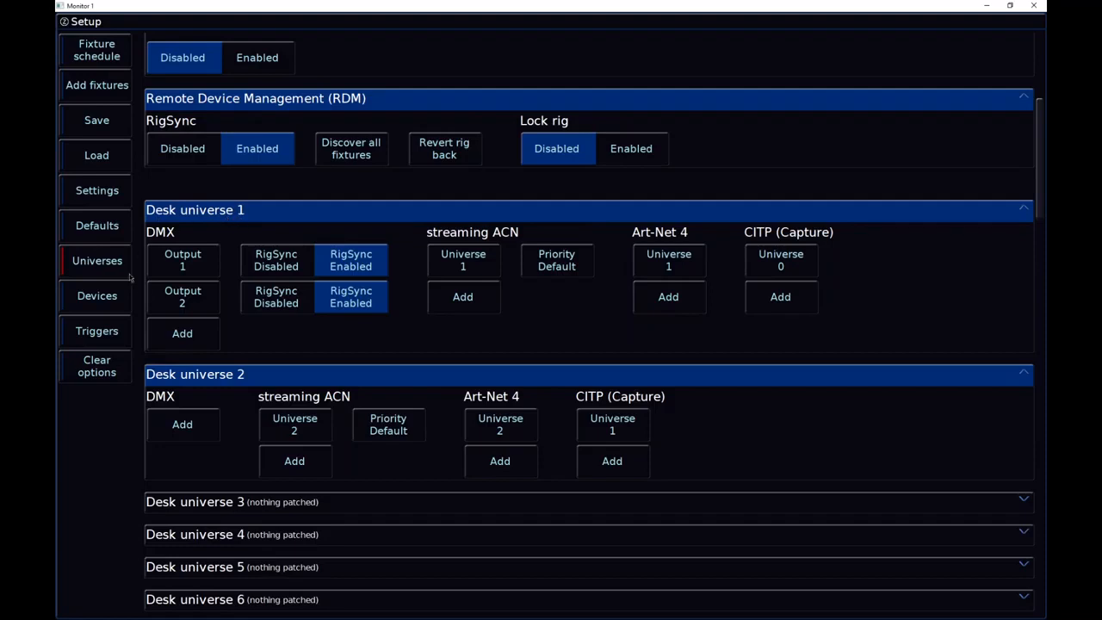
Inspect the Stage Left gateway's output 1 address options, the universe protocol settings and the device outputs
{"action": "left_click", "coordinate": [98, 297]}
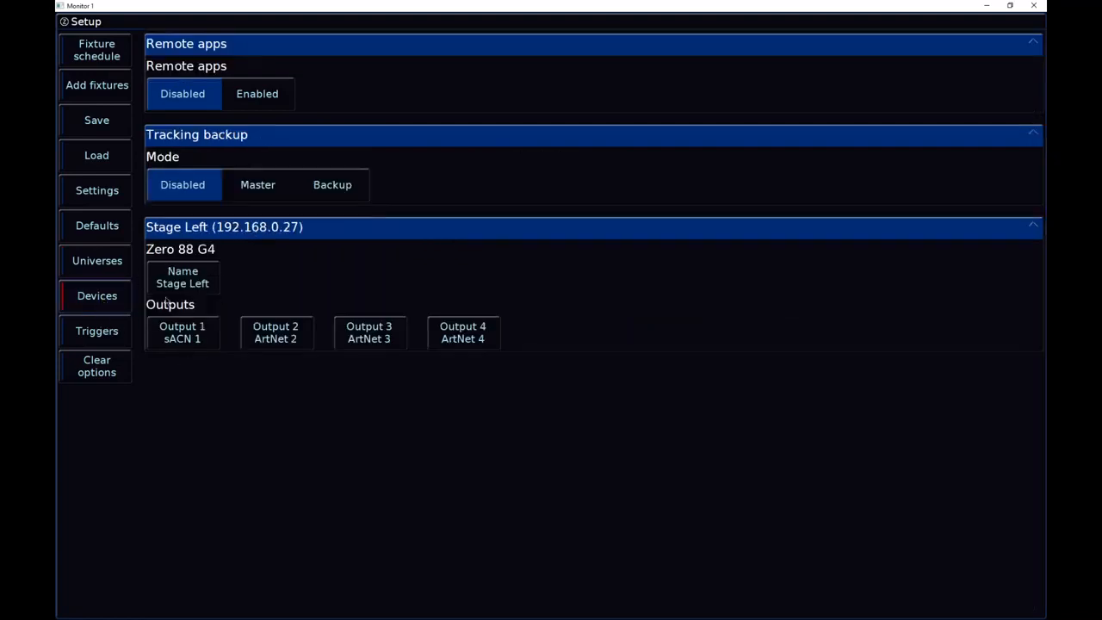
{"action": "left_click", "coordinate": [198, 336]}
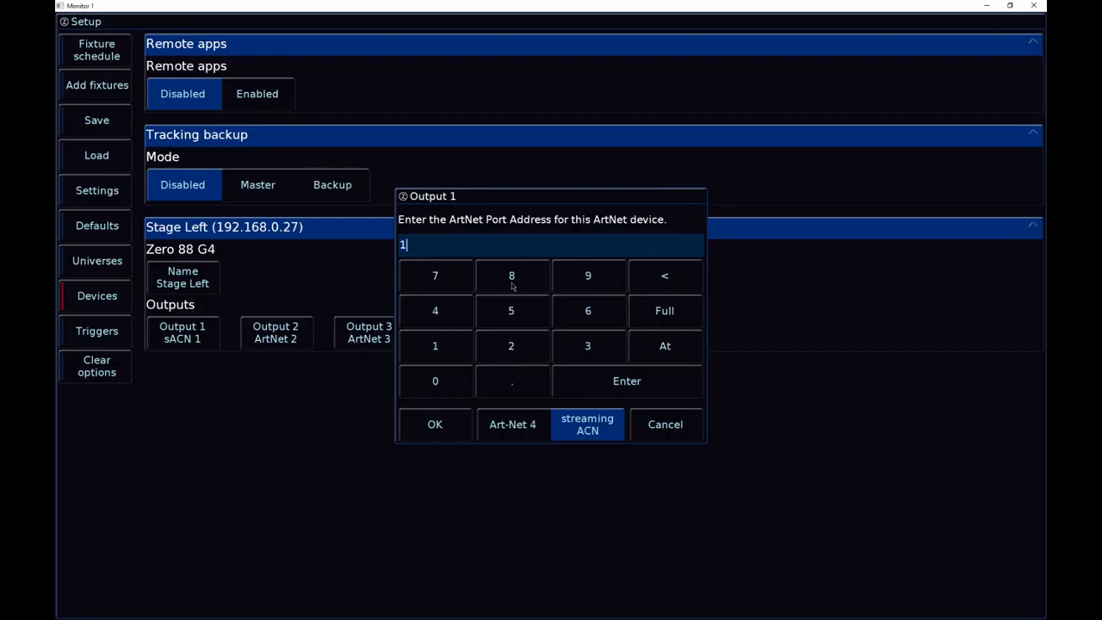
{"action": "left_click", "coordinate": [665, 424]}
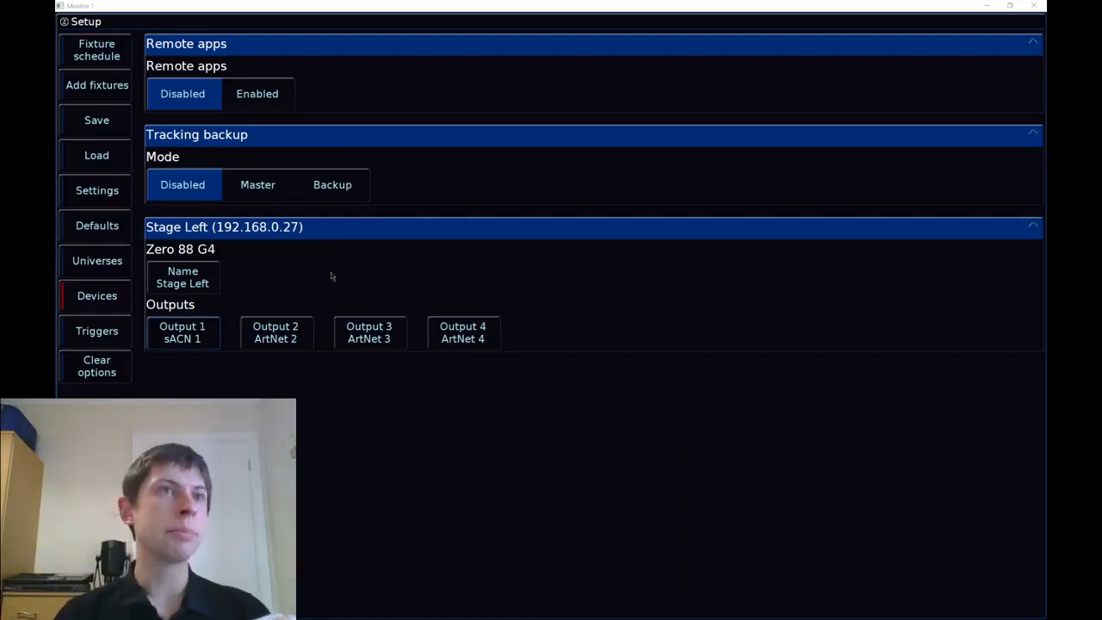
{"action": "left_click", "coordinate": [97, 260]}
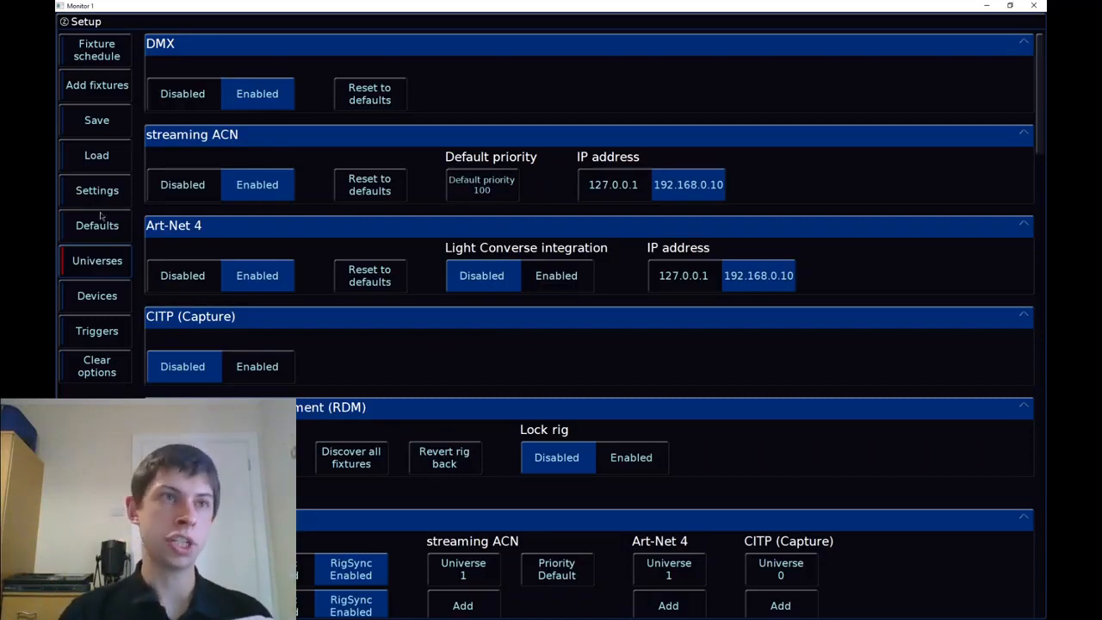
{"action": "left_click", "coordinate": [99, 297]}
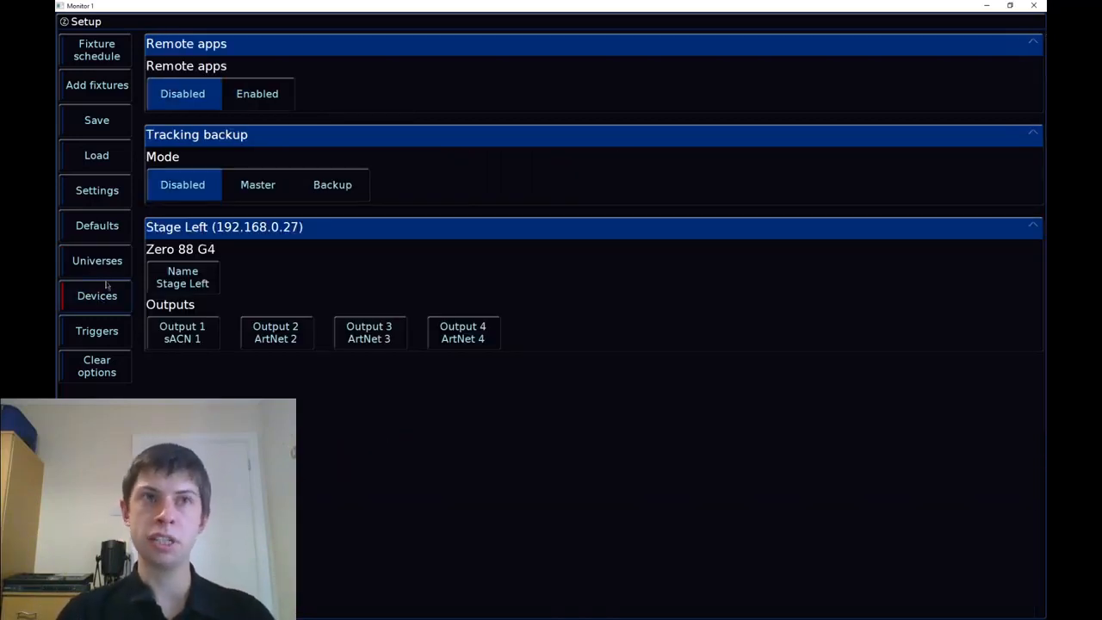